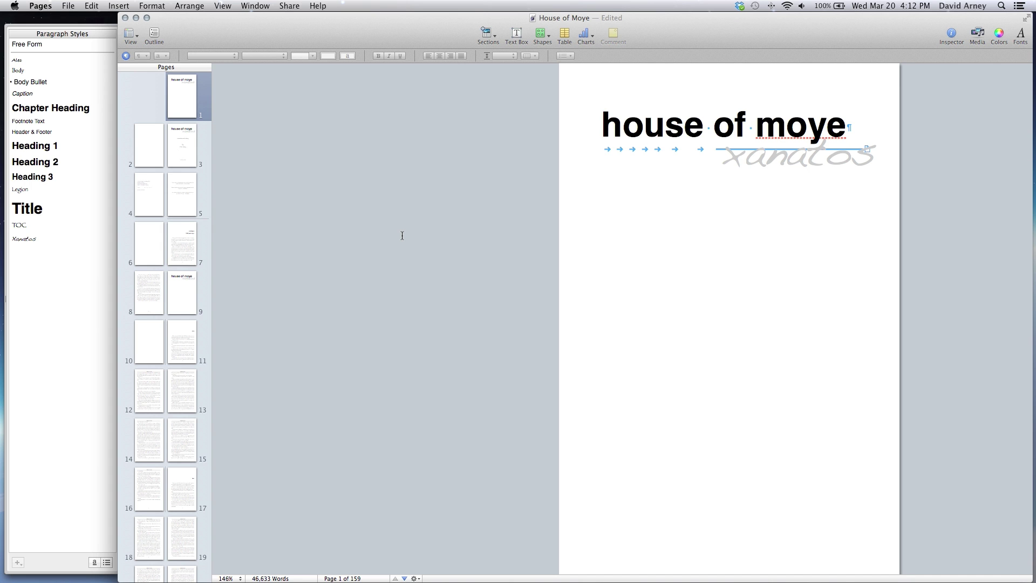
Scroll through the laid-out House of Moye book to pages 8–9
{"action": "scroll", "coordinate": [402, 235], "scroll_direction": "down", "scroll_amount": 10}
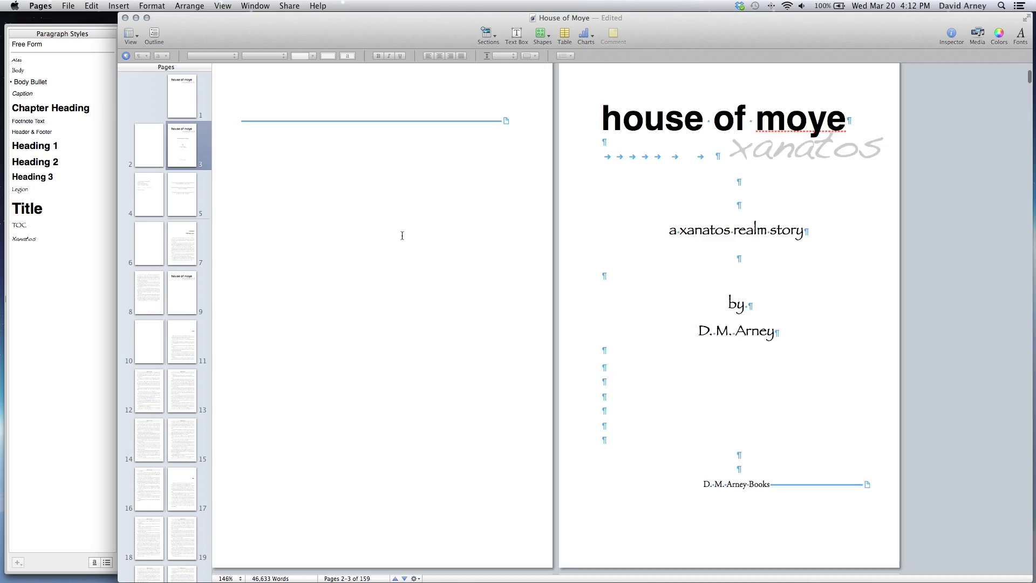
{"action": "scroll", "coordinate": [402, 235], "scroll_direction": "down", "scroll_amount": 10}
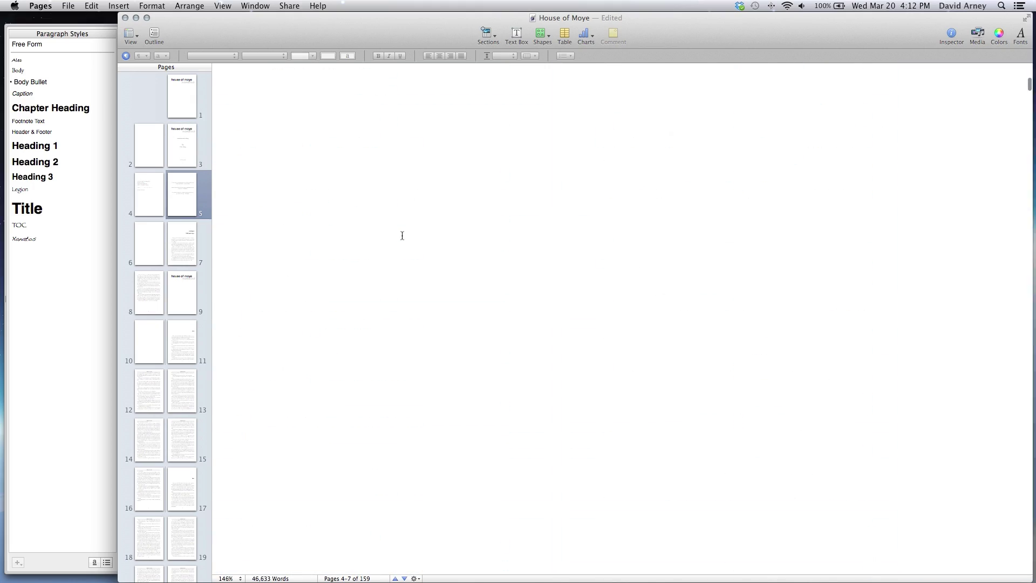
{"action": "scroll", "coordinate": [402, 235], "scroll_direction": "down", "scroll_amount": 8}
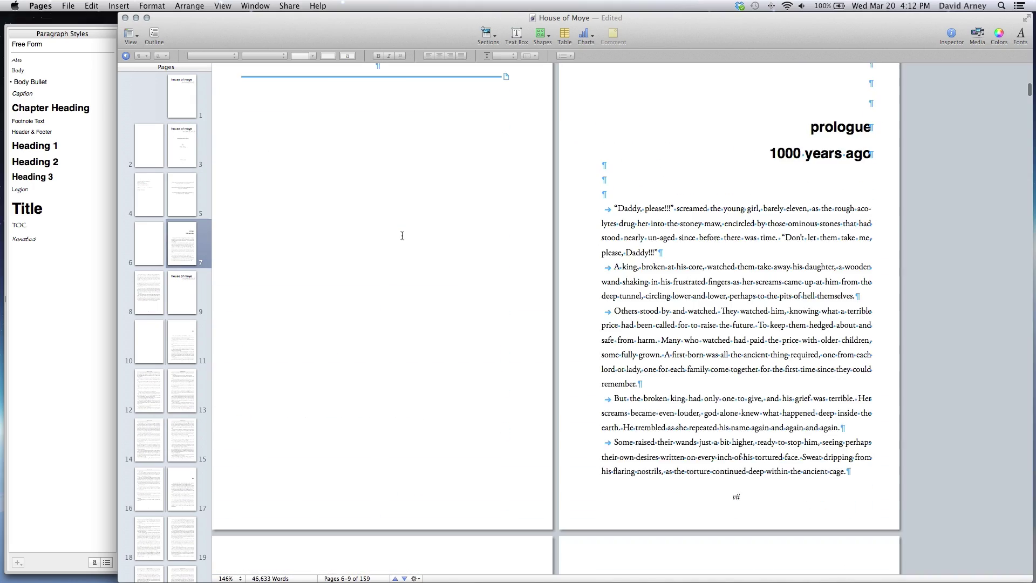
{"action": "scroll", "coordinate": [402, 236], "scroll_direction": "down", "scroll_amount": 10}
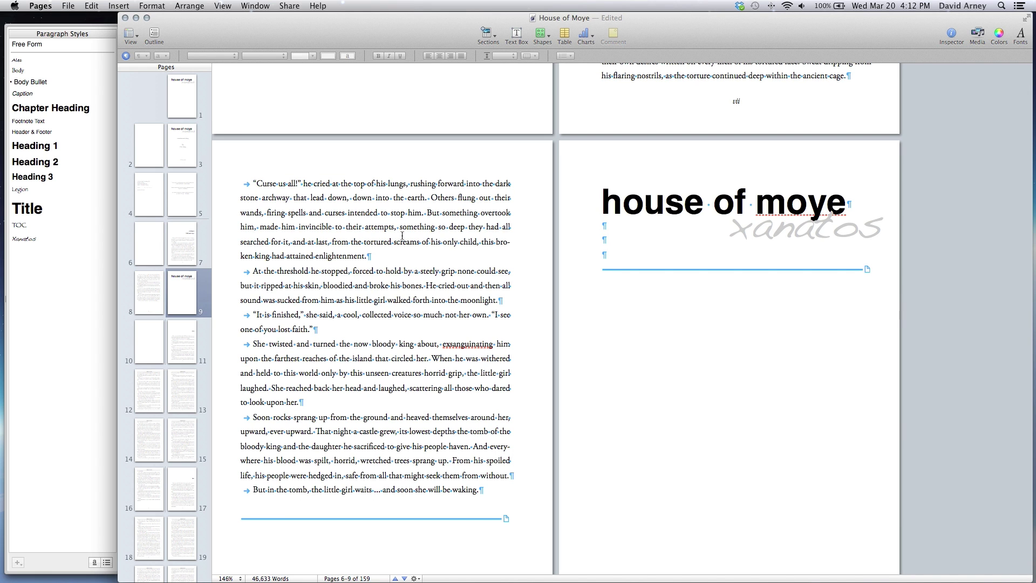
Switch to the plain-text House of Moye manuscript in iA Writer and scroll through it
{"action": "key", "text": "ctrl+Right"}
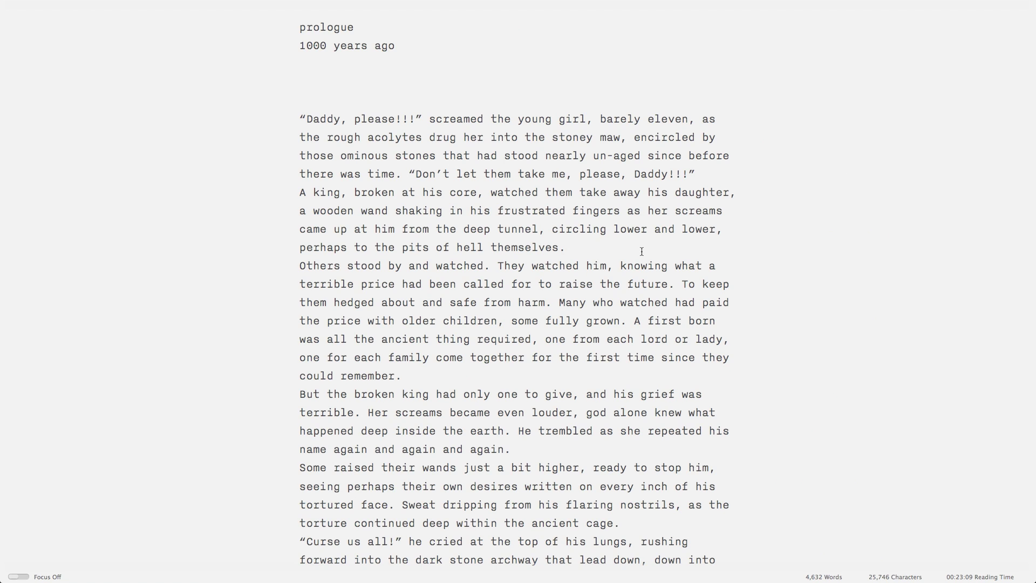
{"action": "scroll", "coordinate": [641, 252], "scroll_direction": "down", "scroll_amount": 15}
{"action": "scroll", "coordinate": [641, 252], "scroll_direction": "down", "scroll_amount": 15}
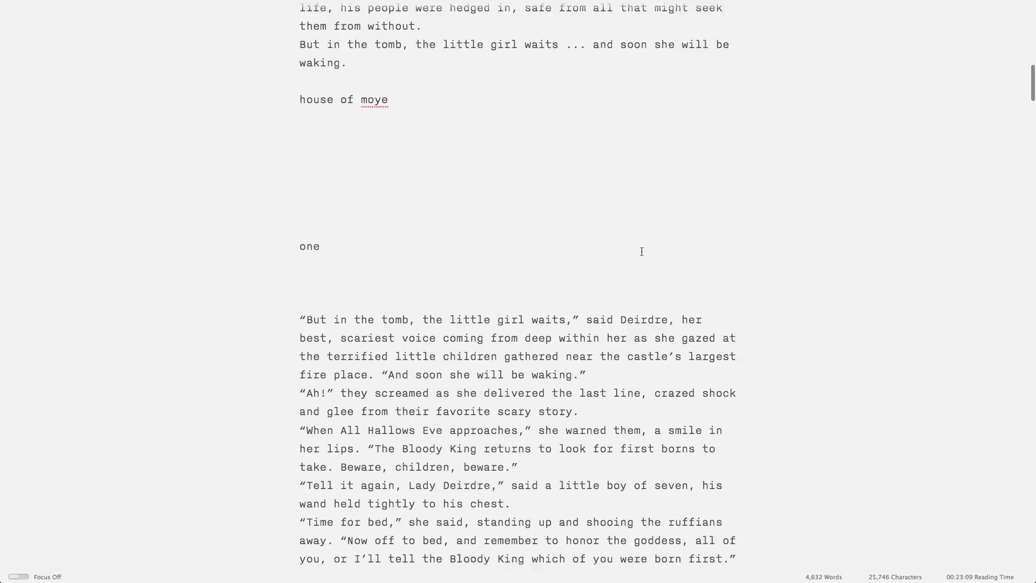
{"action": "scroll", "coordinate": [642, 252], "scroll_direction": "down", "scroll_amount": 15}
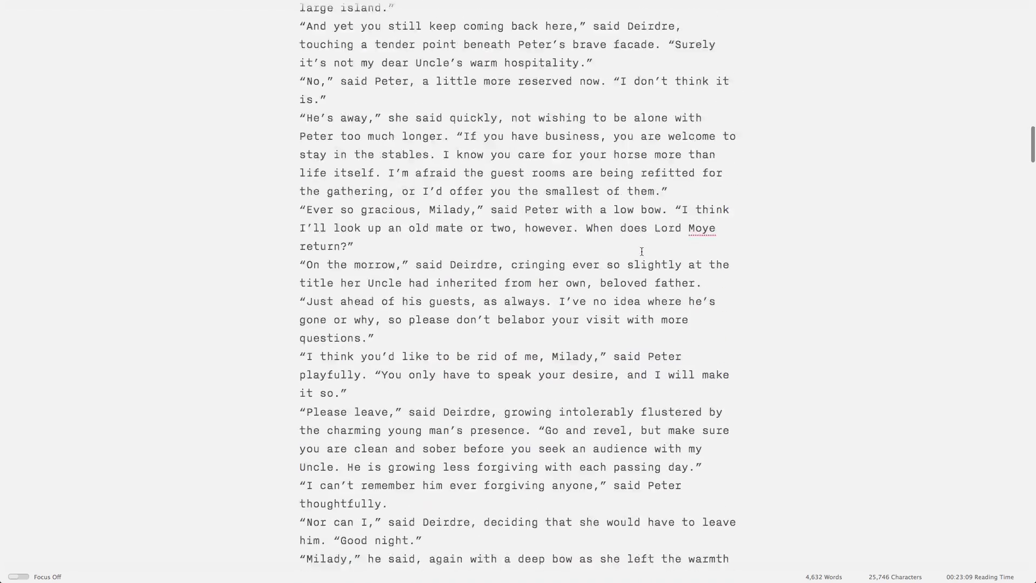
{"action": "scroll", "coordinate": [642, 251], "scroll_direction": "down", "scroll_amount": 15}
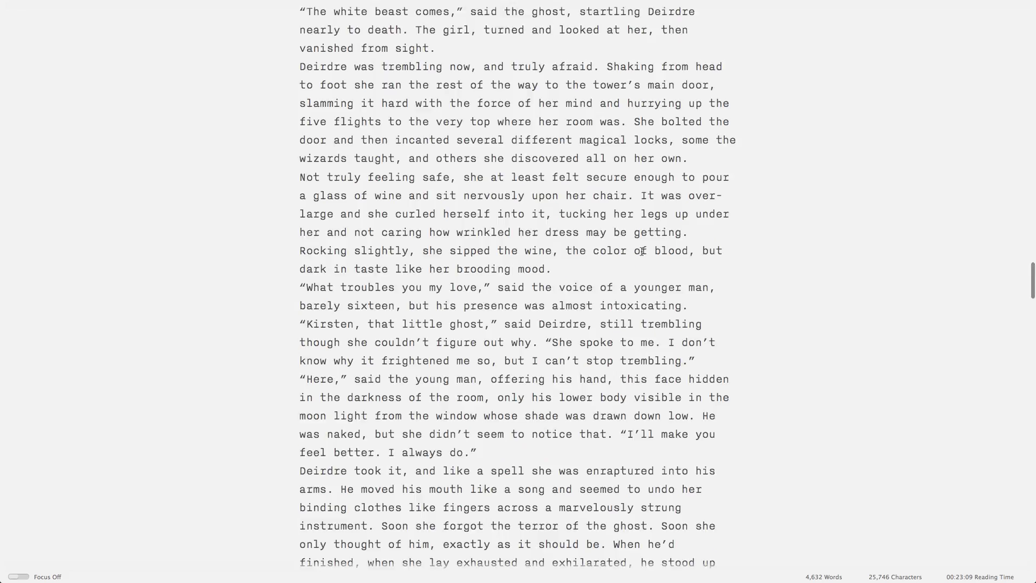
{"action": "scroll", "coordinate": [641, 252], "scroll_direction": "down", "scroll_amount": 5}
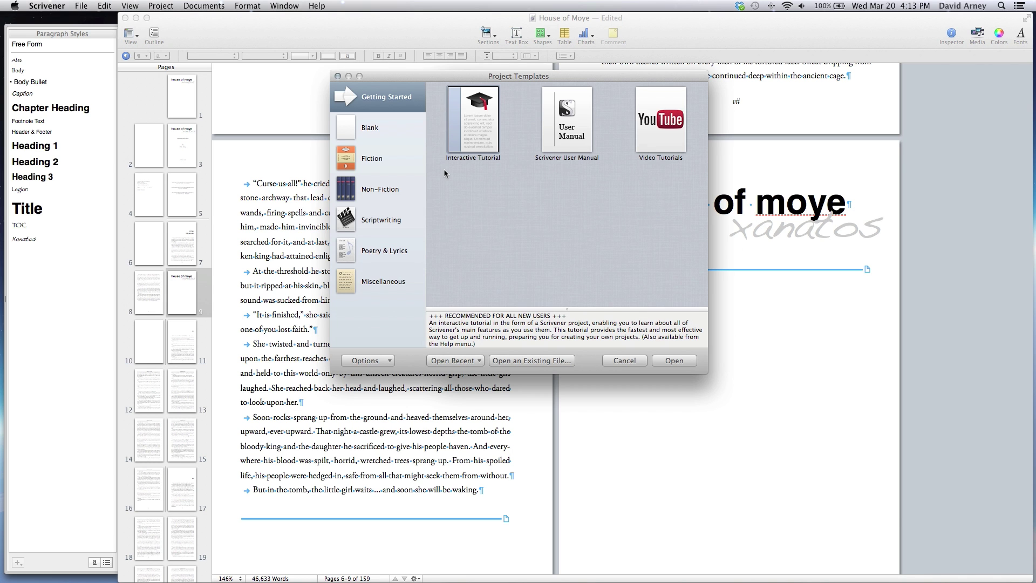
Show the Fiction templates, look at Novel (with Parts), and select the plain Novel template
{"action": "left_click", "coordinate": [380, 158]}
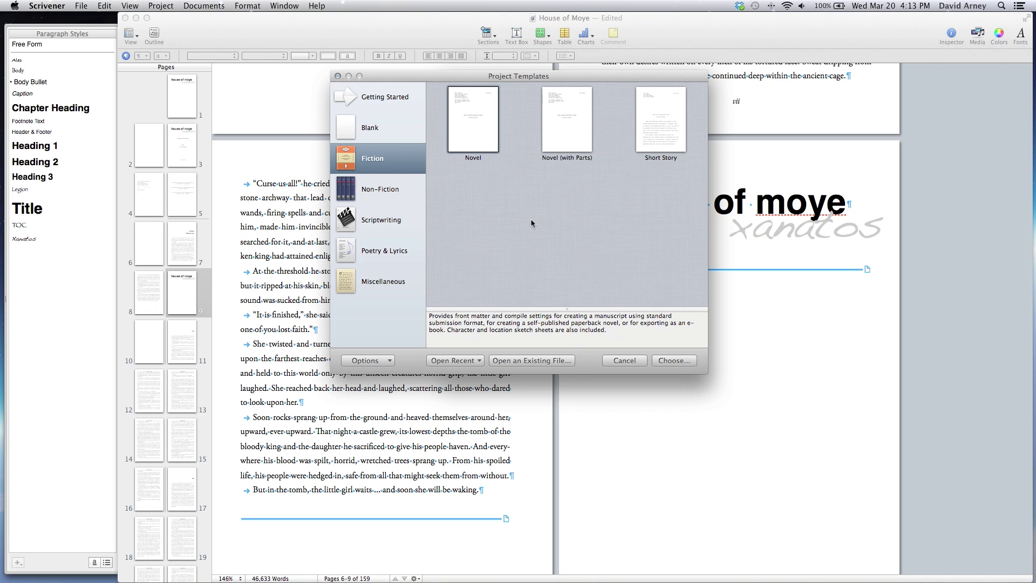
{"action": "left_click", "coordinate": [569, 127]}
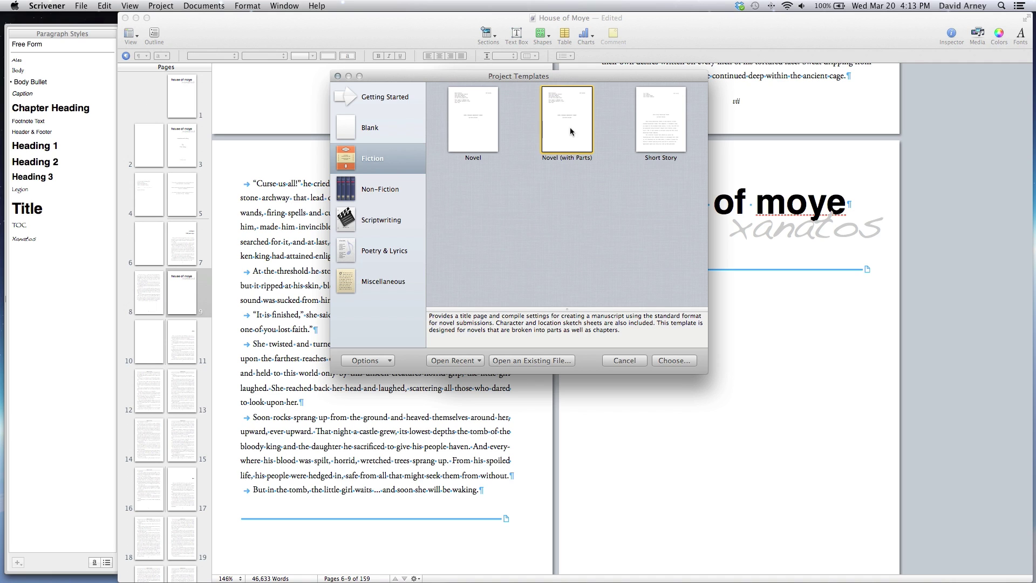
{"action": "left_click", "coordinate": [489, 131]}
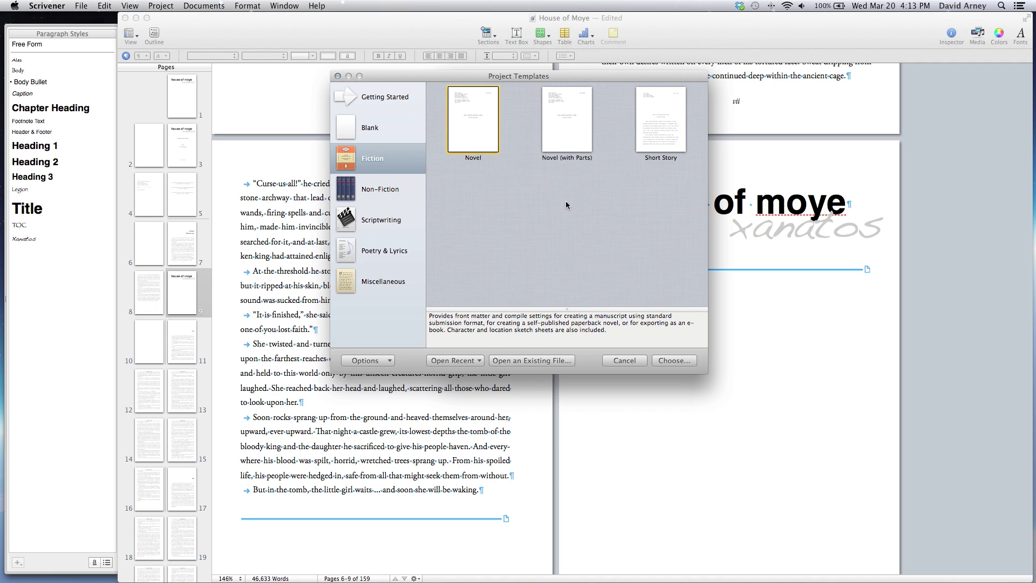
Create and save the Novel project, then open the empty Scene document inside Chapter
{"action": "left_click", "coordinate": [675, 360]}
{"action": "key", "text": "Return"}
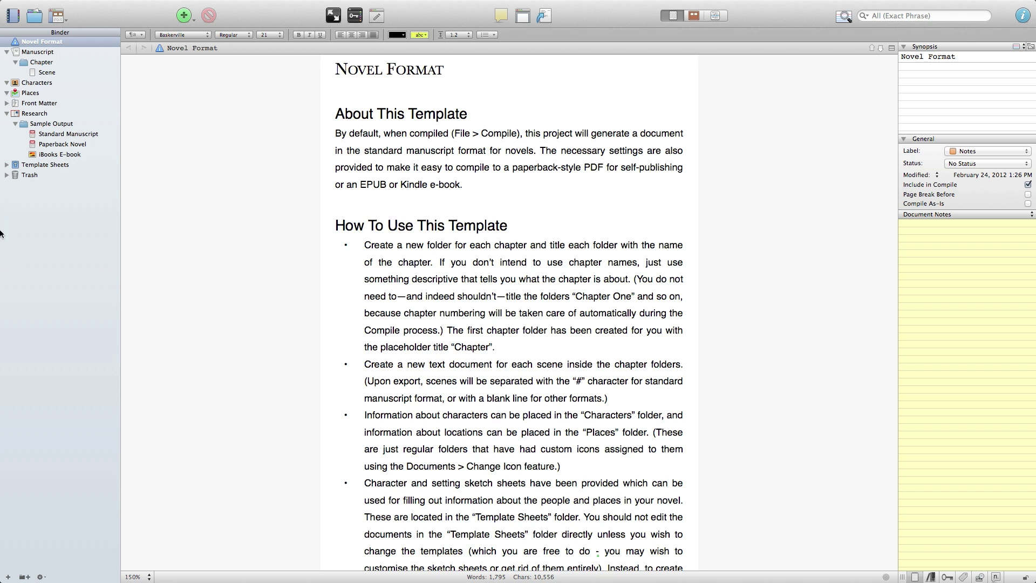
{"action": "left_click", "coordinate": [42, 63]}
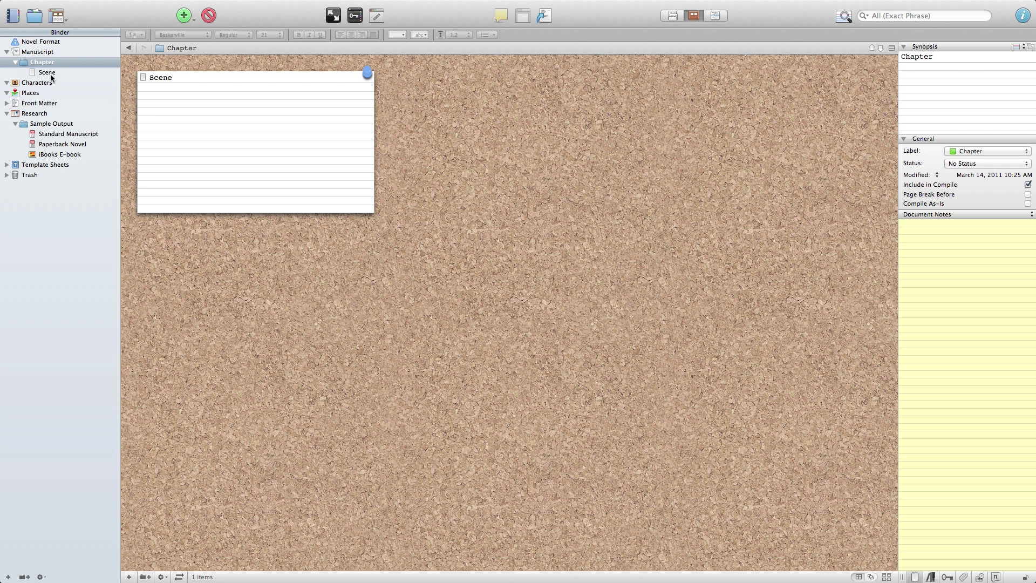
{"action": "left_click", "coordinate": [49, 74]}
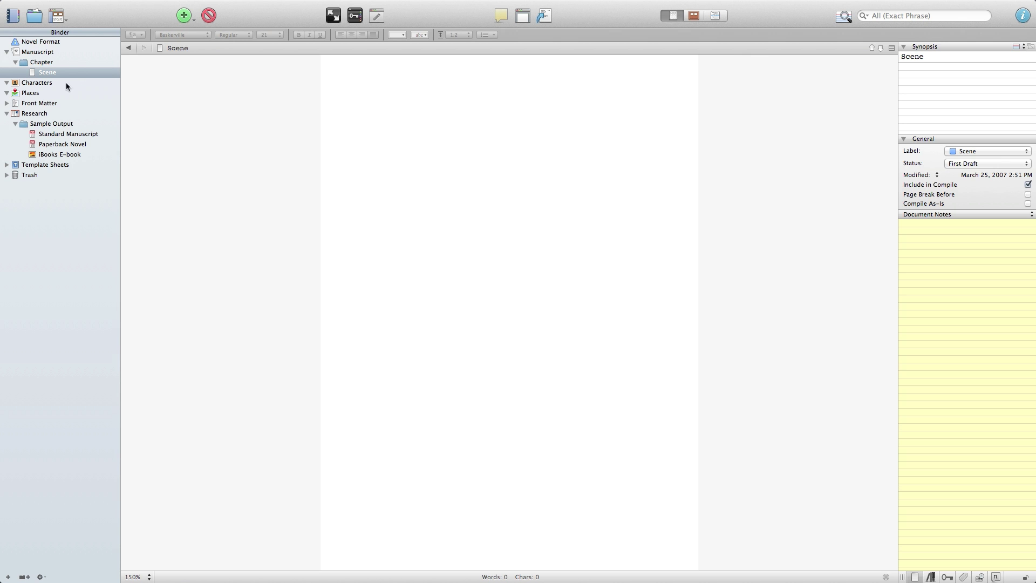
Select all of the manuscript text in iA Writer to copy it, then return to Scrivener
{"action": "key", "text": "super+Tab"}
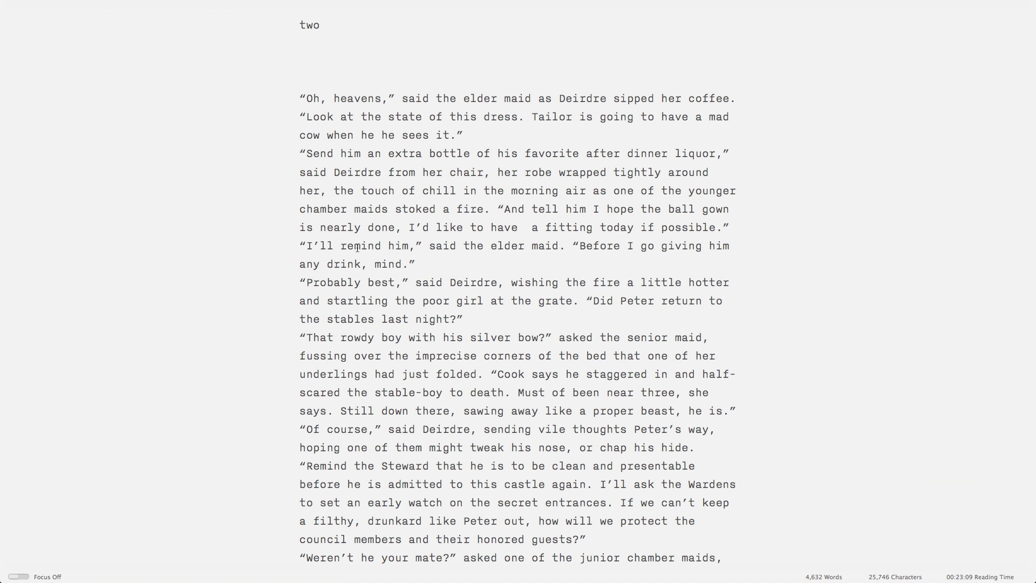
{"action": "key", "text": "super+a"}
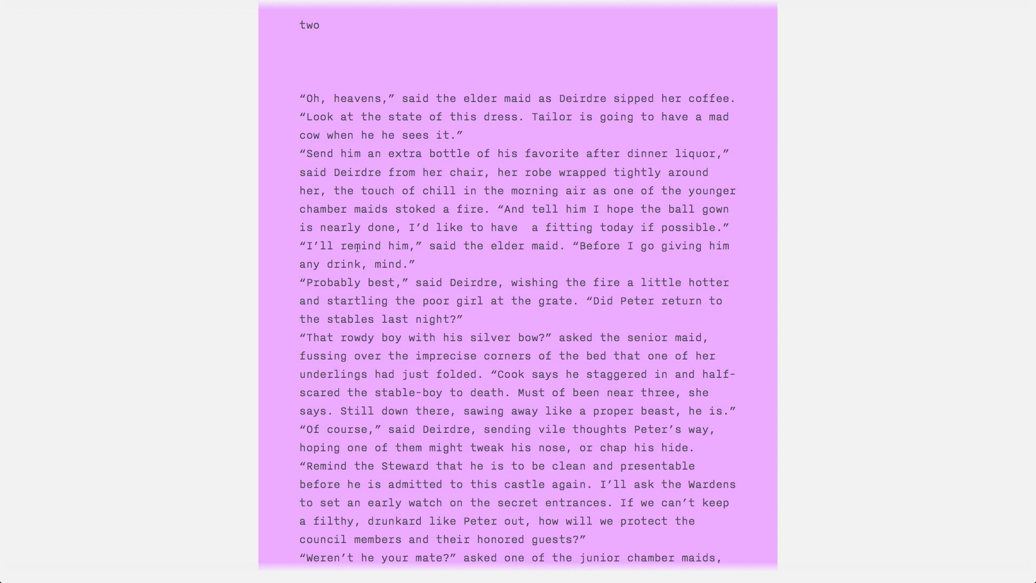
{"action": "key", "text": "super+Tab"}
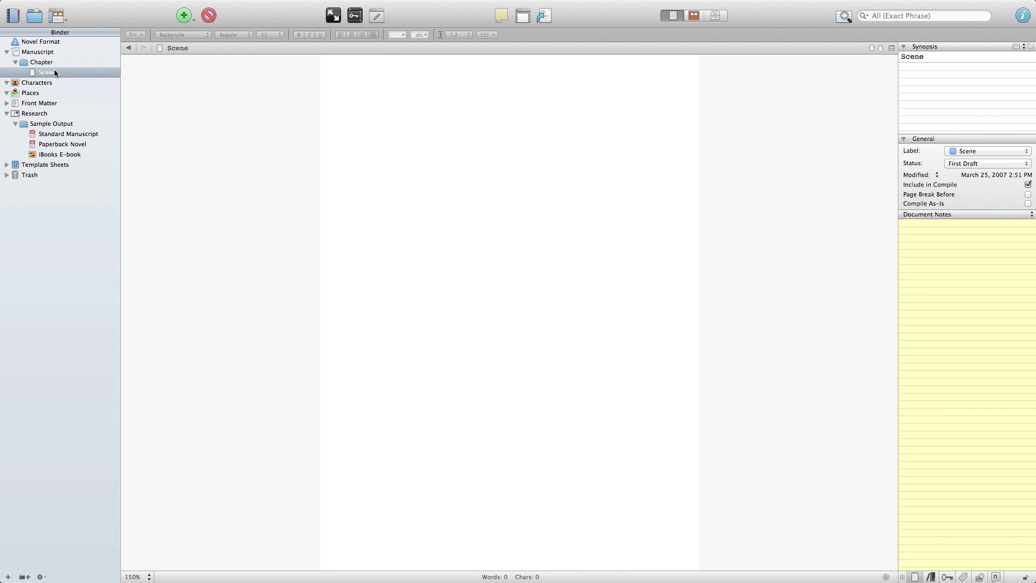
Paste the whole 4,632-word manuscript into the Scene document
{"action": "left_click", "coordinate": [398, 206]}
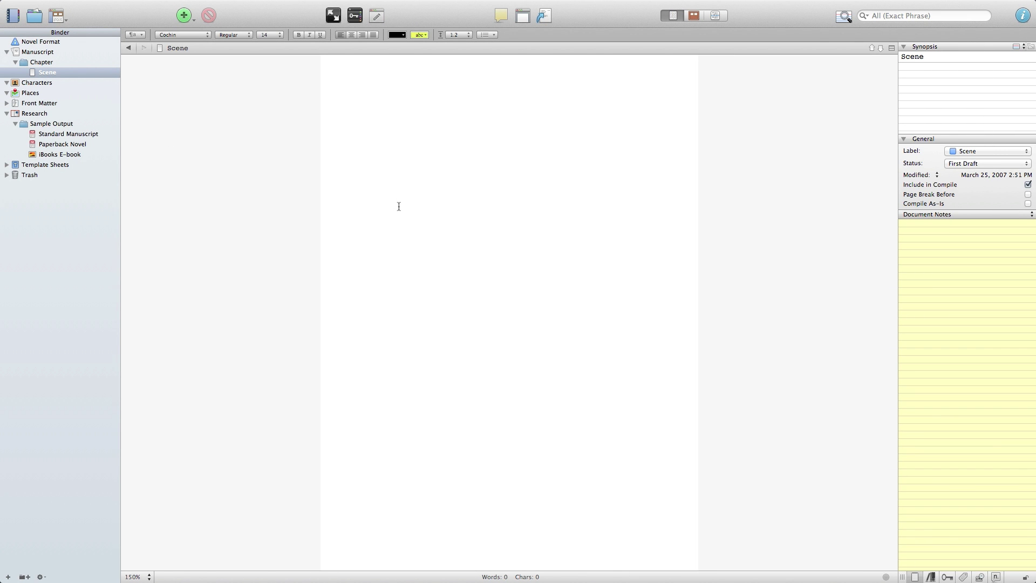
{"action": "key", "text": "super+v"}
{"action": "scroll", "coordinate": [493, 264], "scroll_direction": "up", "scroll_amount": 20}
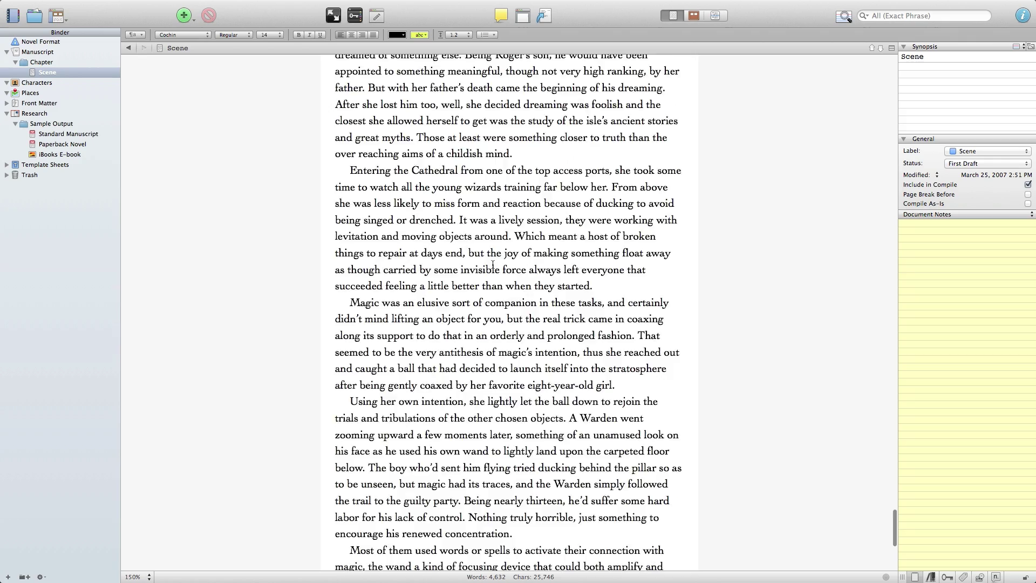
{"action": "scroll", "coordinate": [492, 264], "scroll_direction": "up", "scroll_amount": 10}
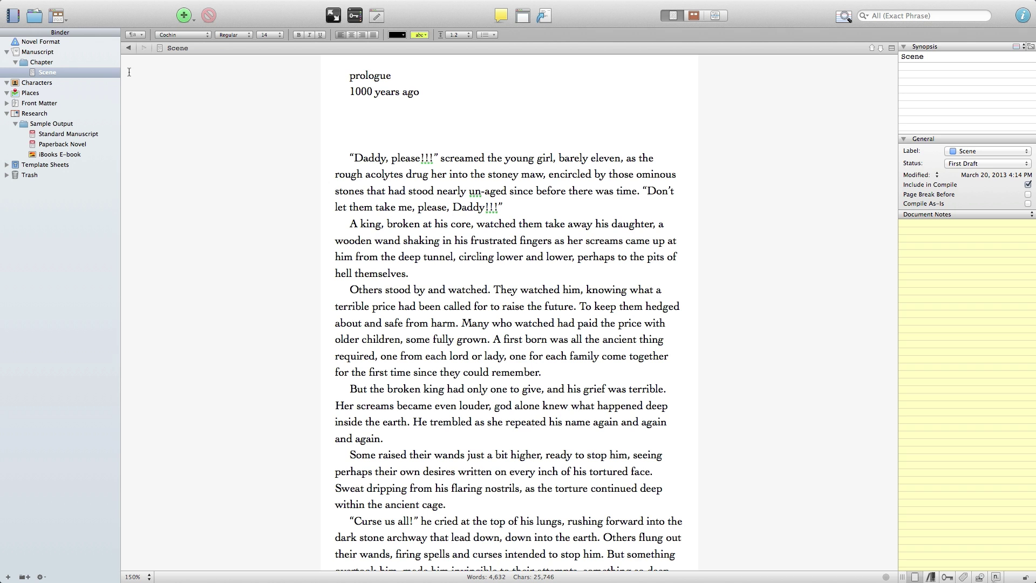
Add a new document above the Chapter folder and name it Prologue
{"action": "left_click", "coordinate": [43, 53]}
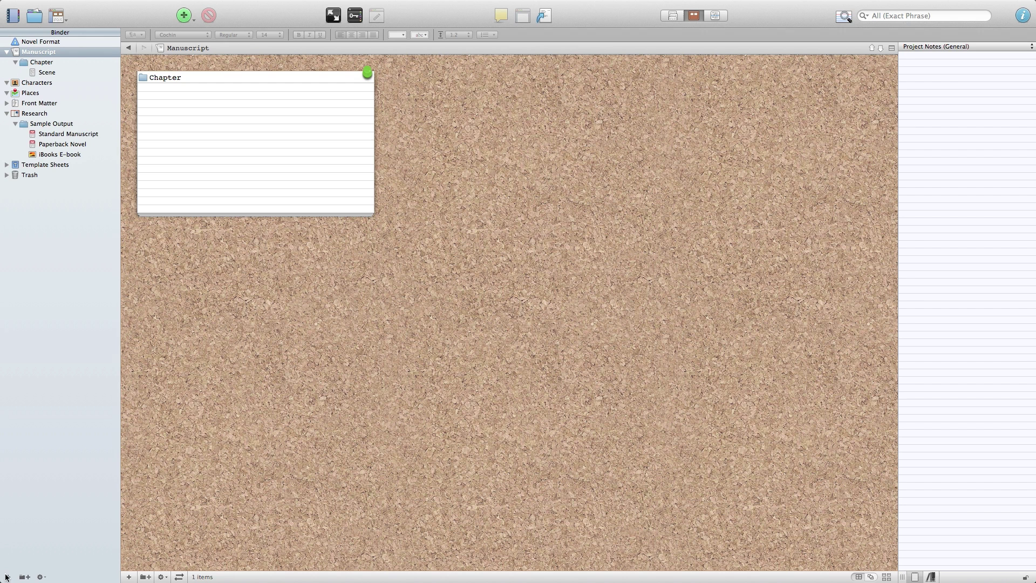
{"action": "left_click", "coordinate": [8, 577]}
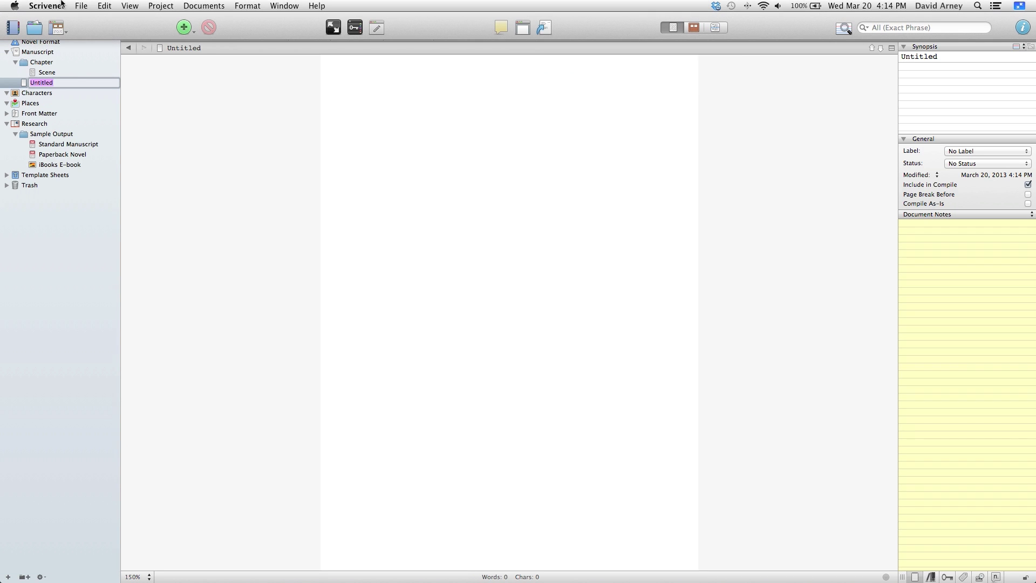
{"action": "left_click", "coordinate": [86, 5]}
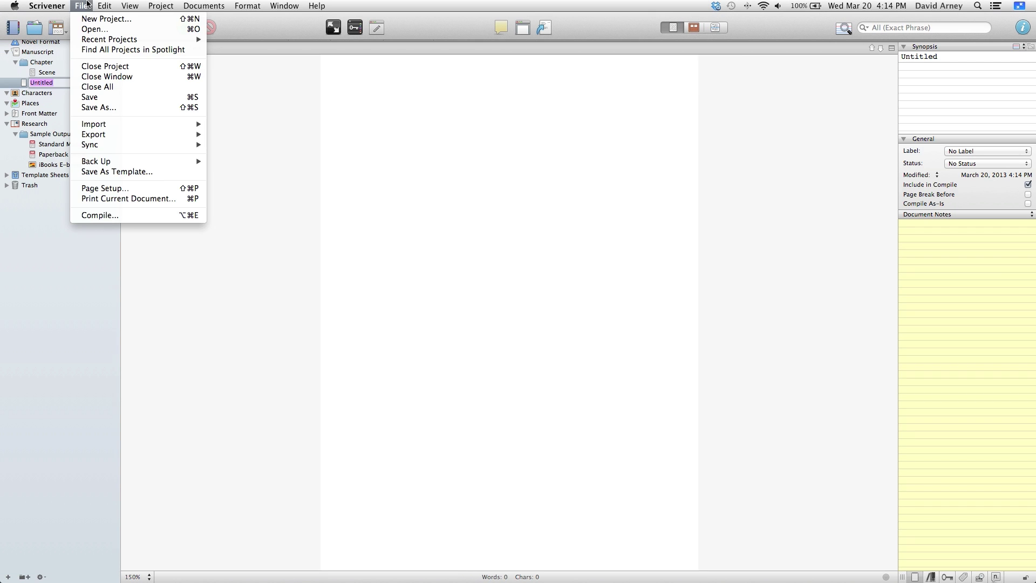
{"action": "left_click", "coordinate": [43, 225]}
{"action": "left_click_drag", "start_coordinate": [26, 82], "coordinate": [23, 58]}
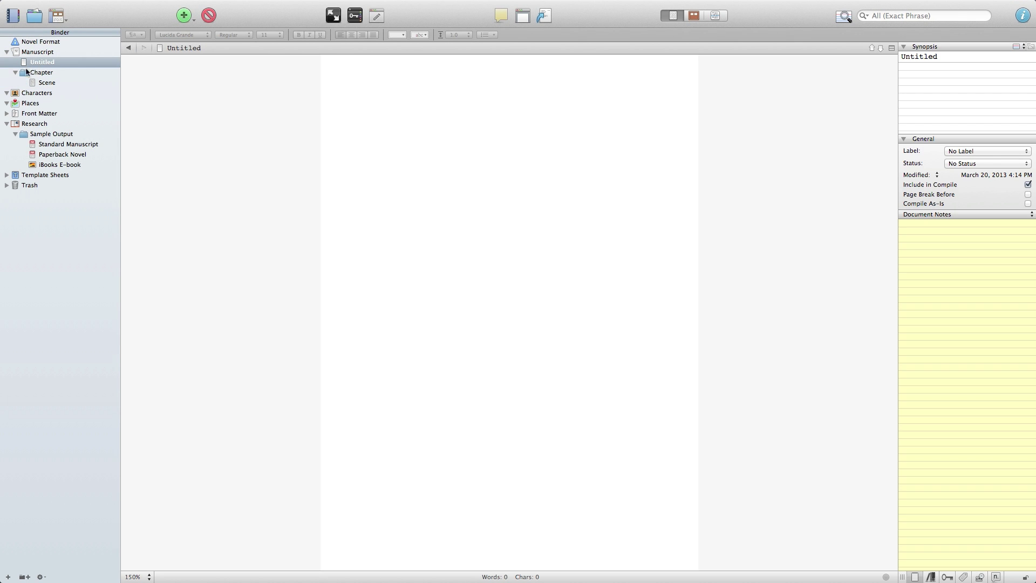
{"action": "left_click", "coordinate": [46, 62]}
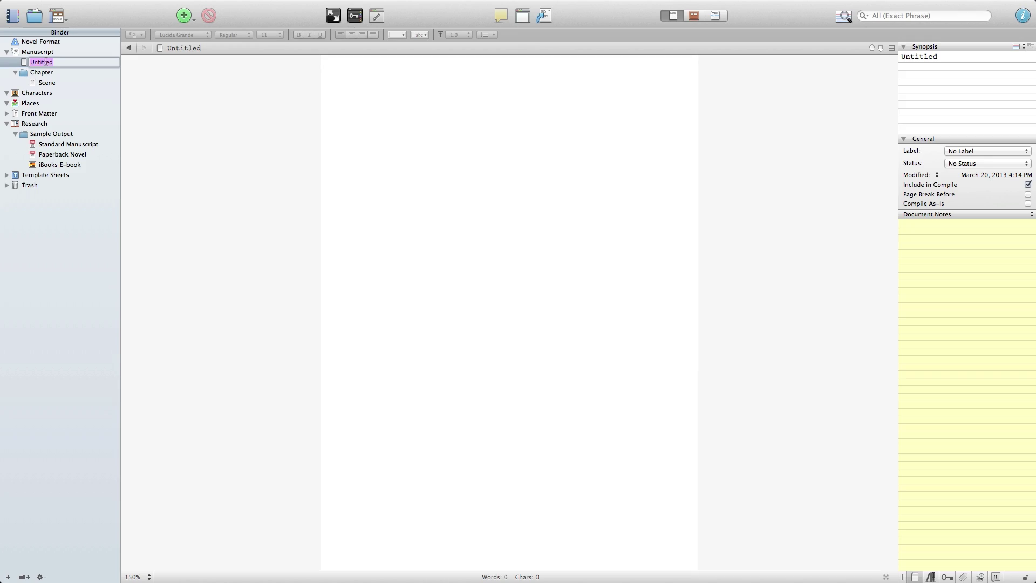
{"action": "type", "text": "Prologue"}
{"action": "key", "text": "Return"}
Reopen the Scene document and return to the top of its text
{"action": "left_click", "coordinate": [42, 85]}
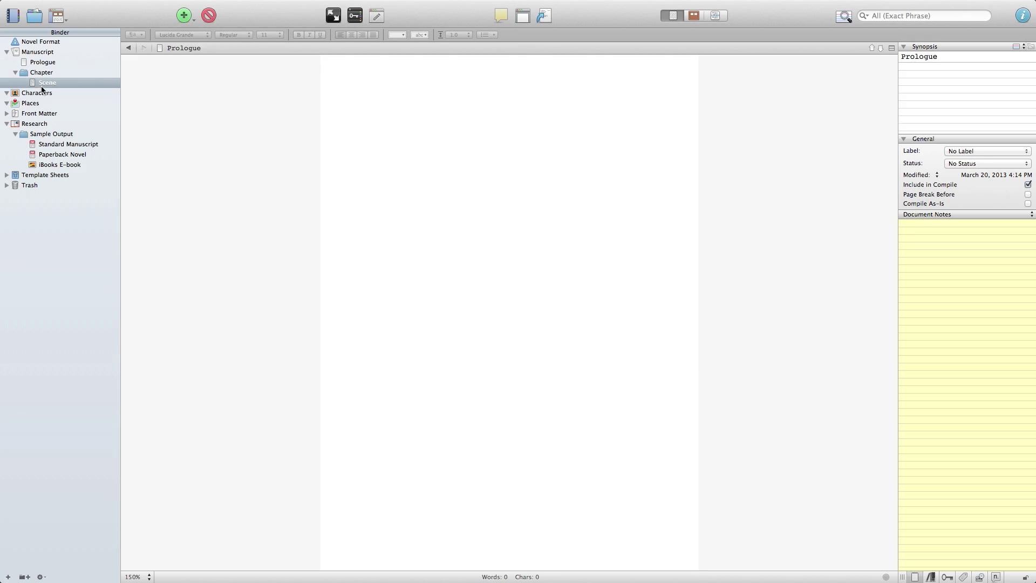
{"action": "scroll", "coordinate": [456, 326], "scroll_direction": "up", "scroll_amount": 15}
{"action": "scroll", "coordinate": [456, 327], "scroll_direction": "up", "scroll_amount": 15}
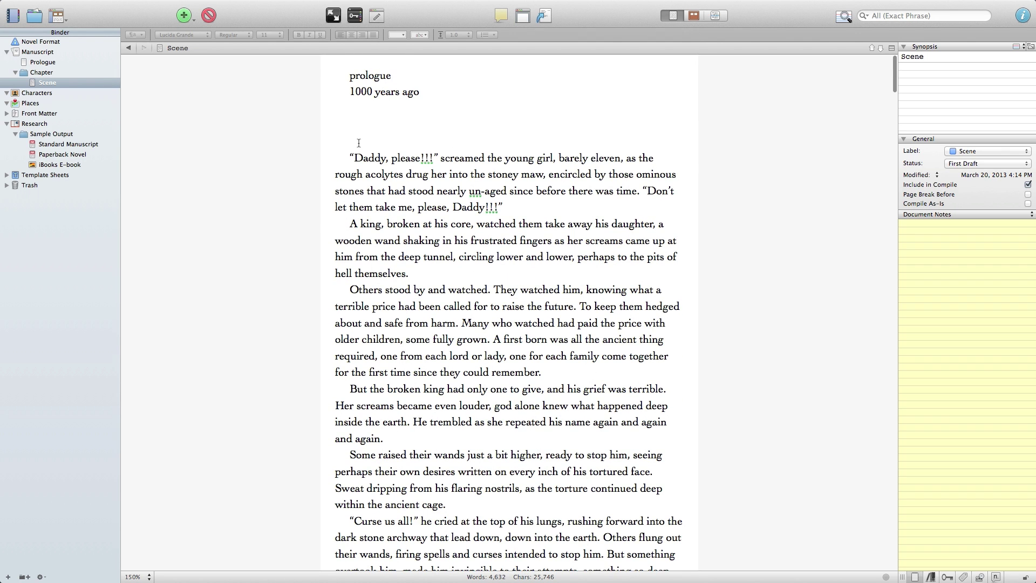
Move the 515-word prologue body text out of Scene into the Prologue document
{"action": "left_click_drag", "start_coordinate": [350, 157], "coordinate": [663, 268]}
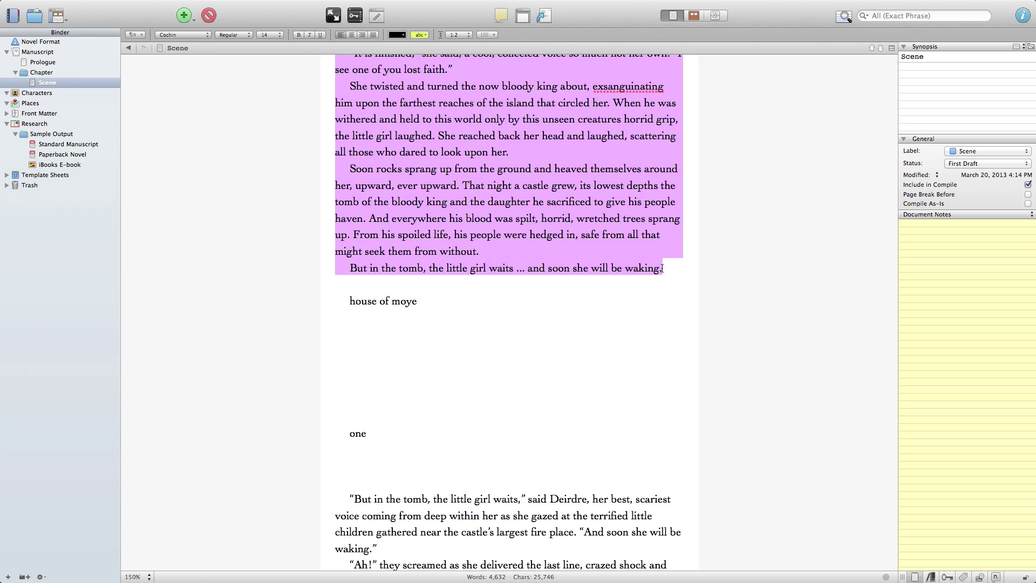
{"action": "key", "text": "BackSpace"}
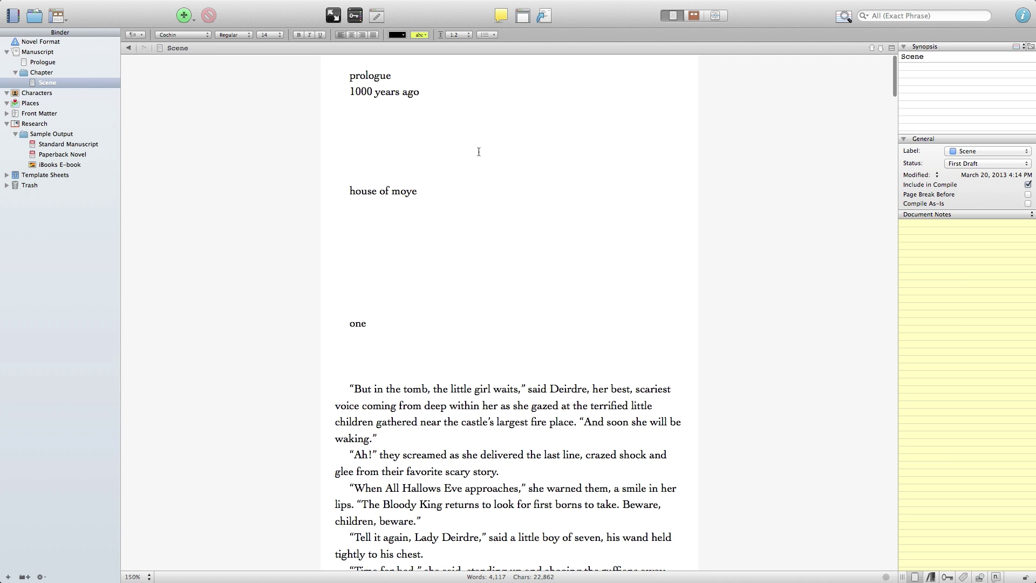
{"action": "left_click", "coordinate": [53, 64]}
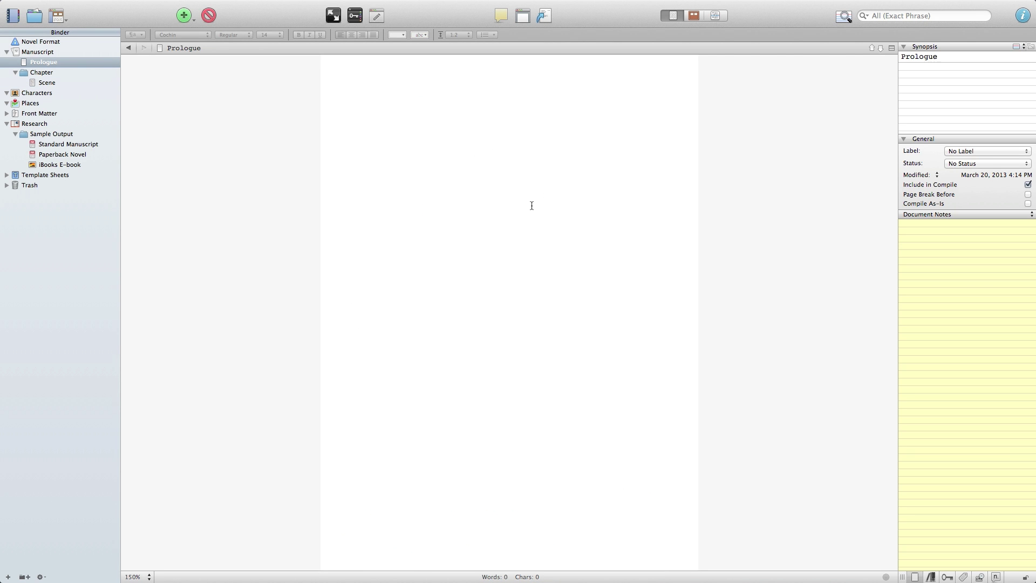
{"action": "key", "text": "super+v"}
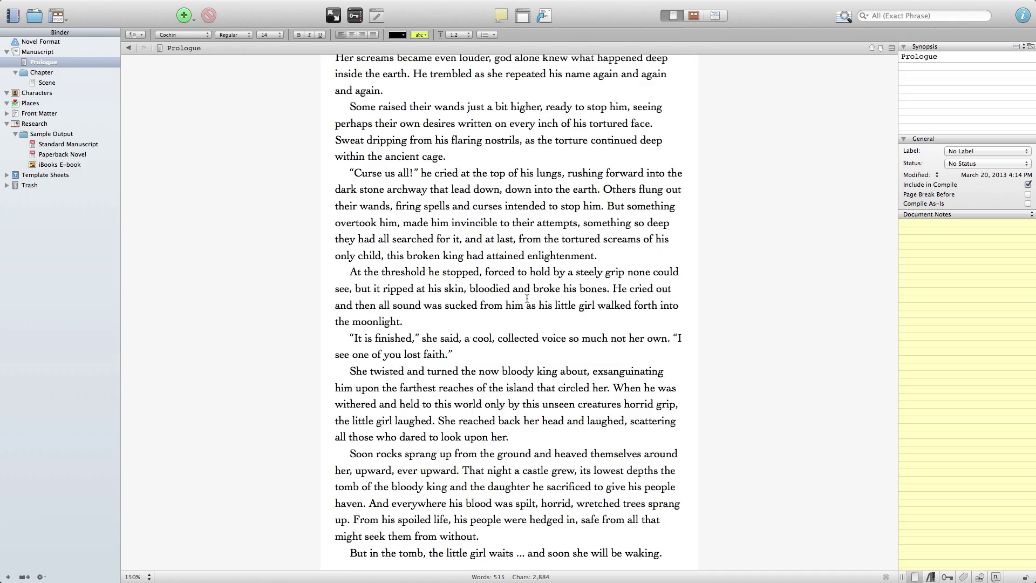
{"action": "scroll", "coordinate": [527, 299], "scroll_direction": "up", "scroll_amount": 10}
{"action": "scroll", "coordinate": [527, 298], "scroll_direction": "down", "scroll_amount": 5}
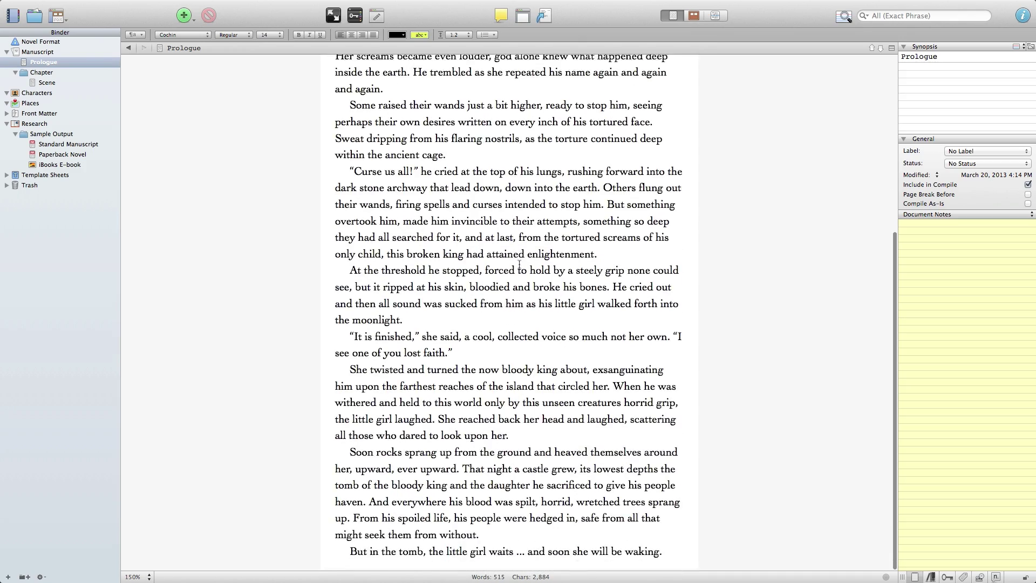
Back in Scene, select the leftover title lines from 'prologue' down to 'one'
{"action": "scroll", "coordinate": [519, 265], "scroll_direction": "up", "scroll_amount": 5}
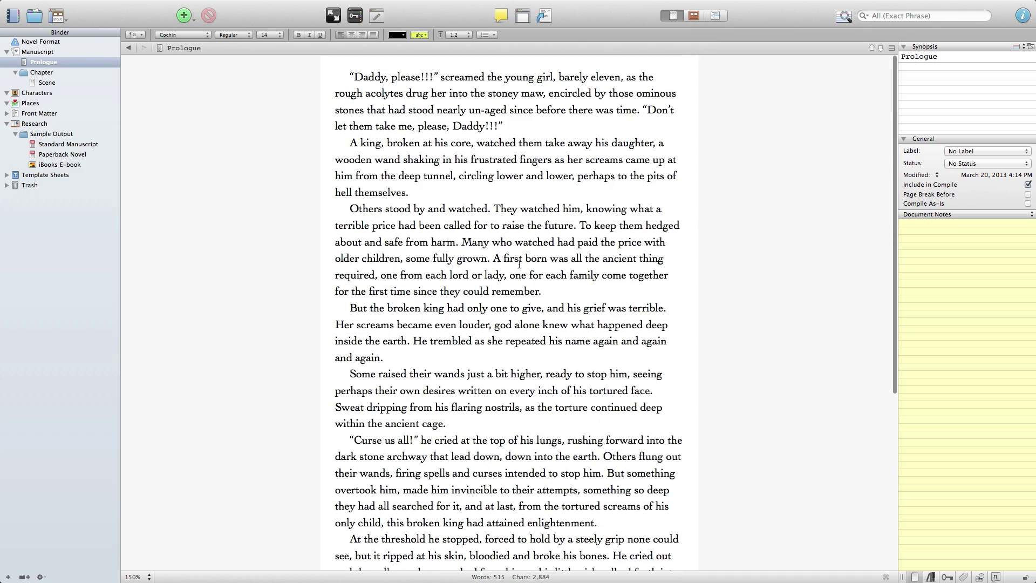
{"action": "left_click", "coordinate": [42, 84]}
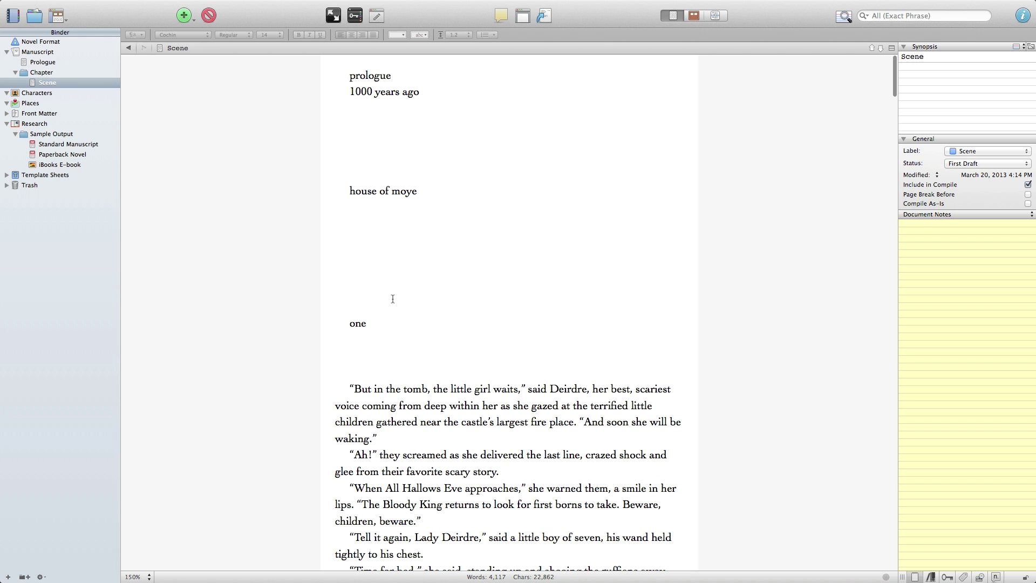
{"action": "left_click_drag", "start_coordinate": [348, 380], "coordinate": [211, 52]}
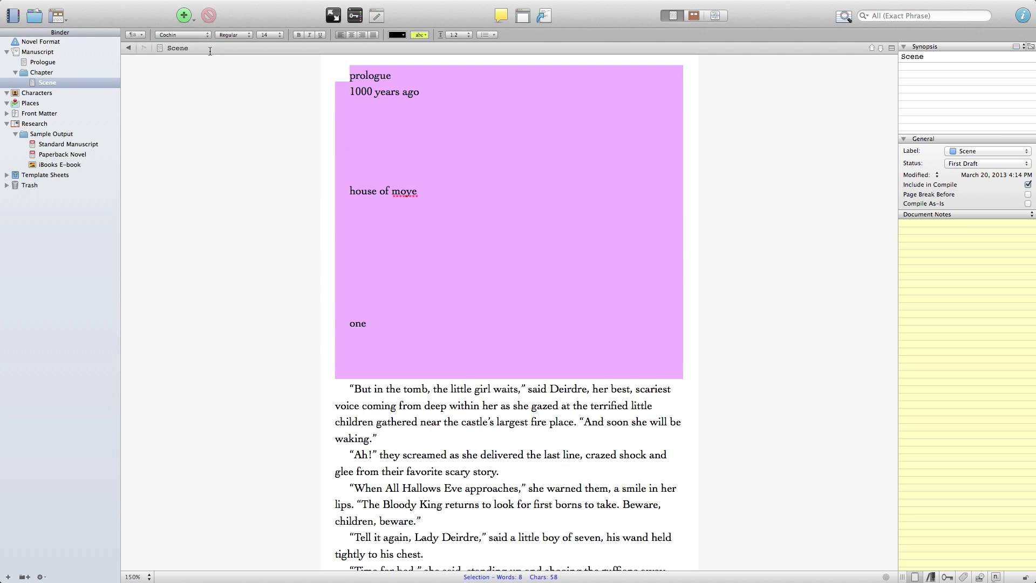
Delete the selected title lines from the top of Scene
{"action": "key", "text": "BackSpace"}
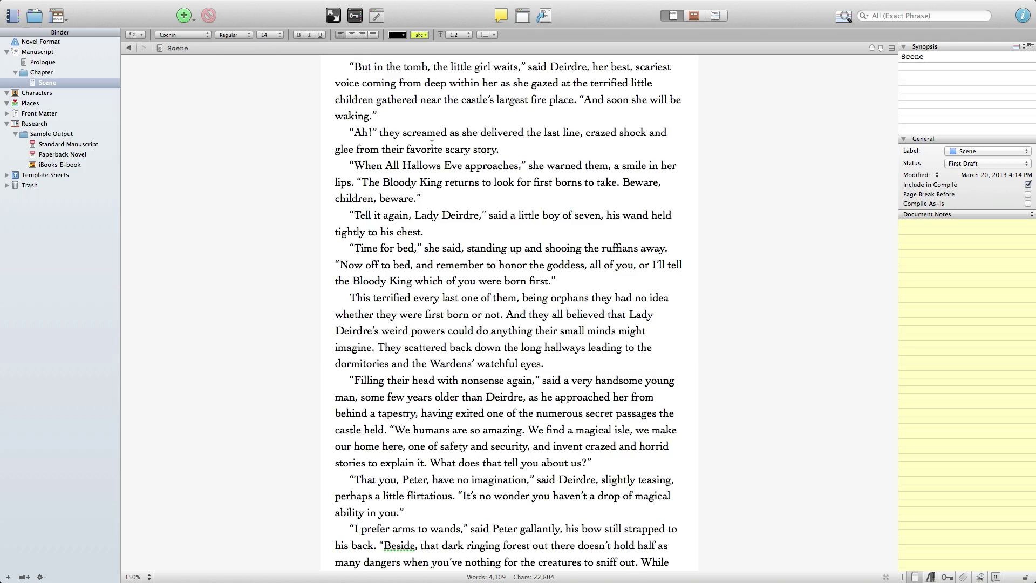
{"action": "scroll", "coordinate": [431, 143], "scroll_direction": "down", "scroll_amount": 15}
{"action": "scroll", "coordinate": [432, 143], "scroll_direction": "down", "scroll_amount": 20}
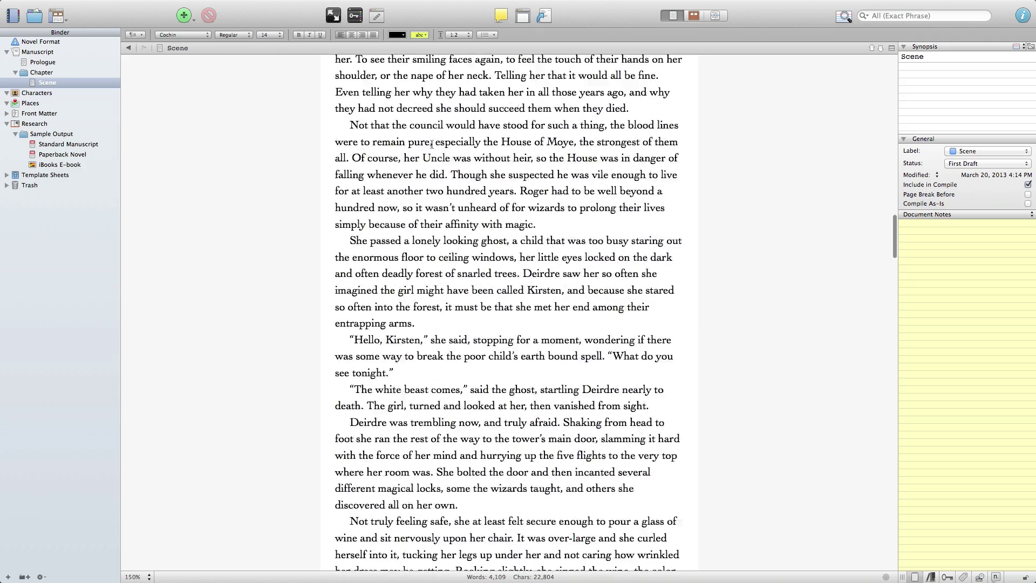
{"action": "scroll", "coordinate": [431, 144], "scroll_direction": "up", "scroll_amount": 5}
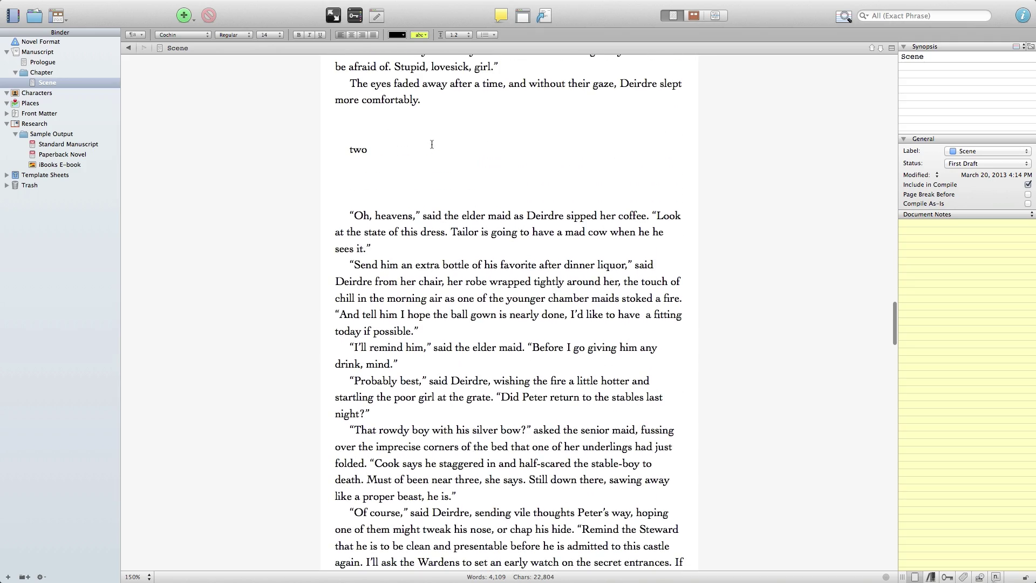
Remove everything from the 'two' heading onward, leaving chapter one's 2,011 words
{"action": "left_click_drag", "start_coordinate": [342, 117], "coordinate": [742, 556]}
{"action": "key", "text": "BackSpace"}
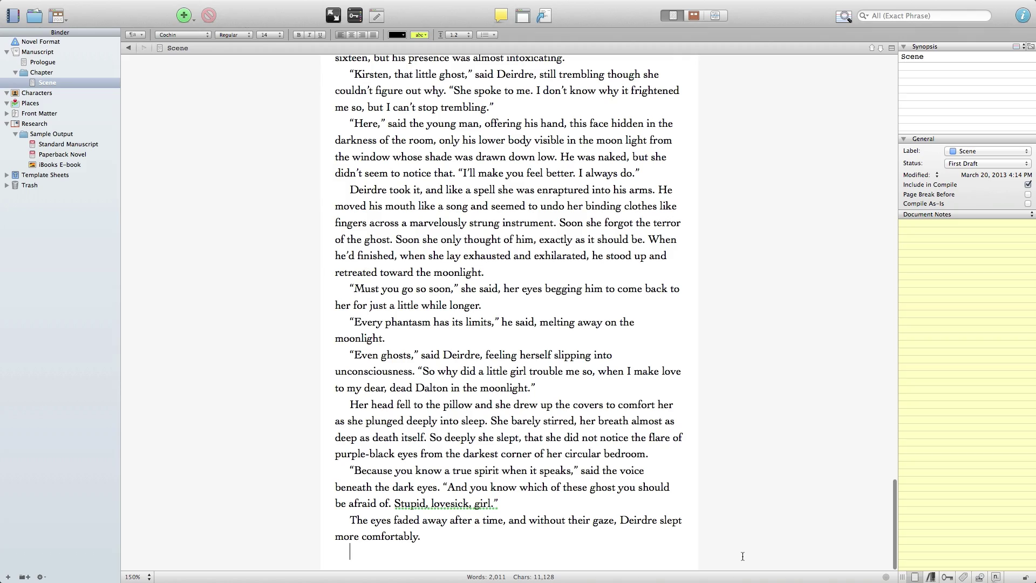
{"action": "scroll", "coordinate": [743, 555], "scroll_direction": "up", "scroll_amount": 1}
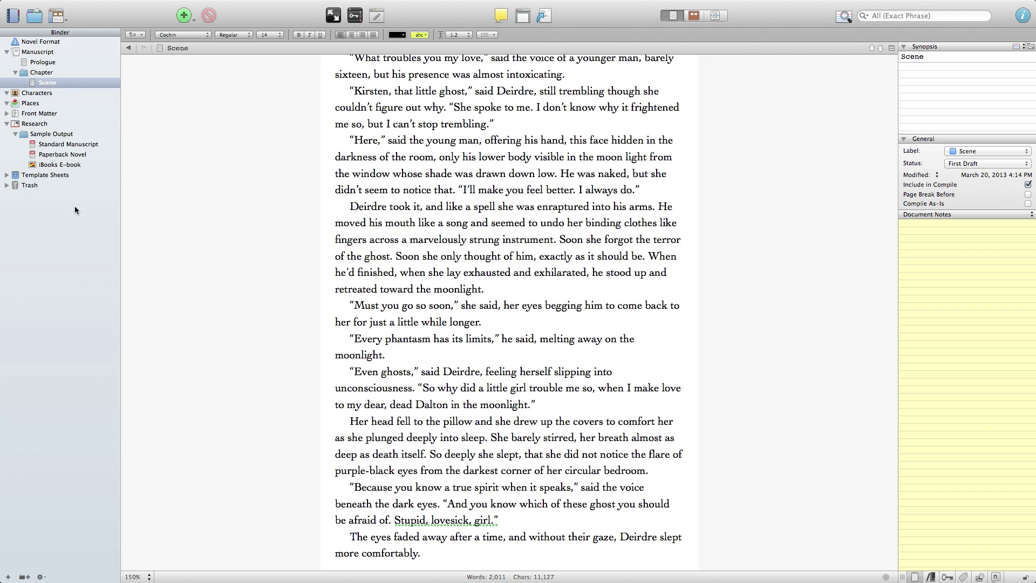
{"action": "left_click", "coordinate": [24, 73]}
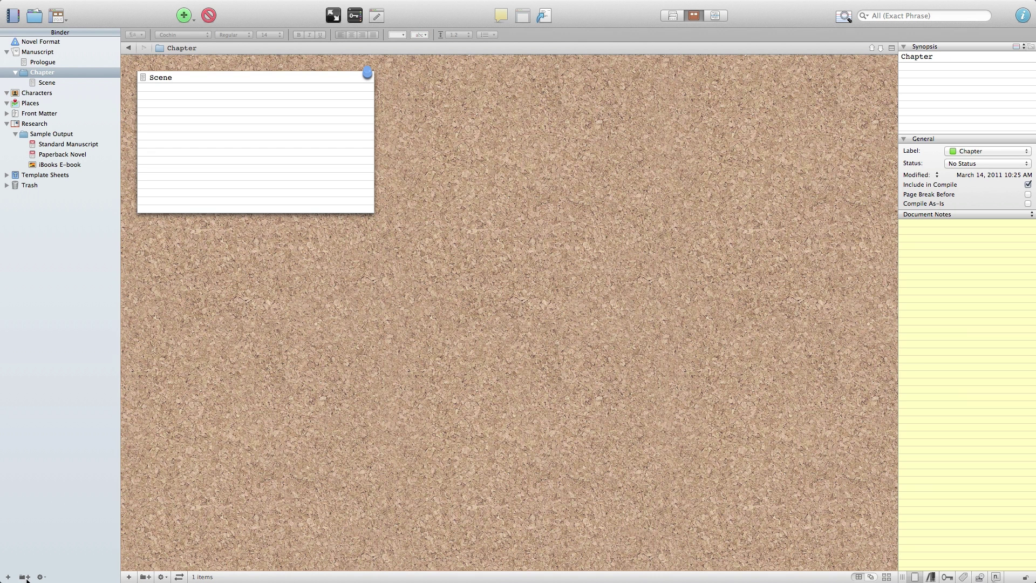
Add a new folder named 'two' after the Chapter folder
{"action": "left_click", "coordinate": [25, 578]}
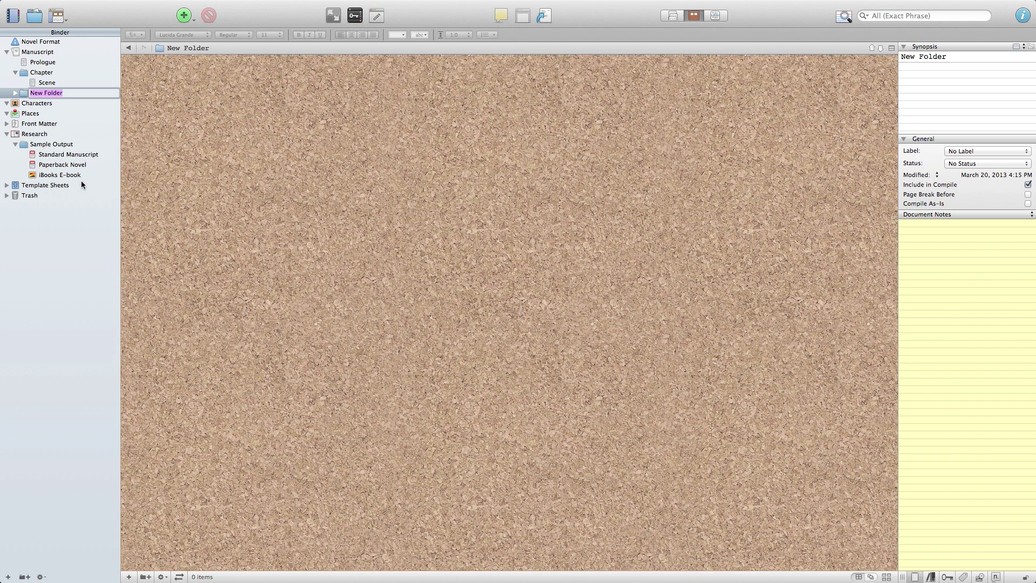
{"action": "type", "text": "two"}
{"action": "key", "text": "Return"}
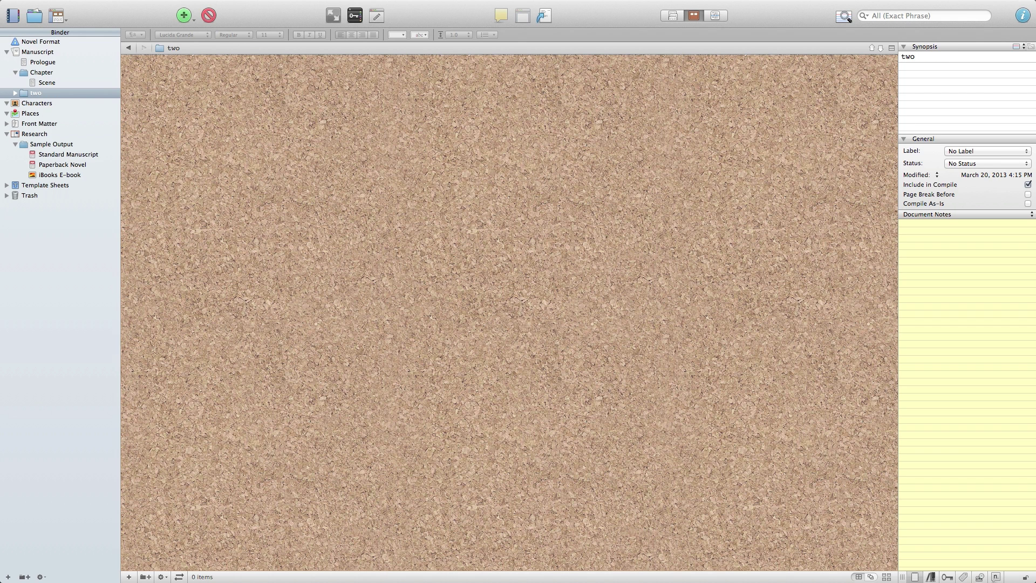
Rename the Chapter folder to 'one'
{"action": "double_click", "coordinate": [41, 73]}
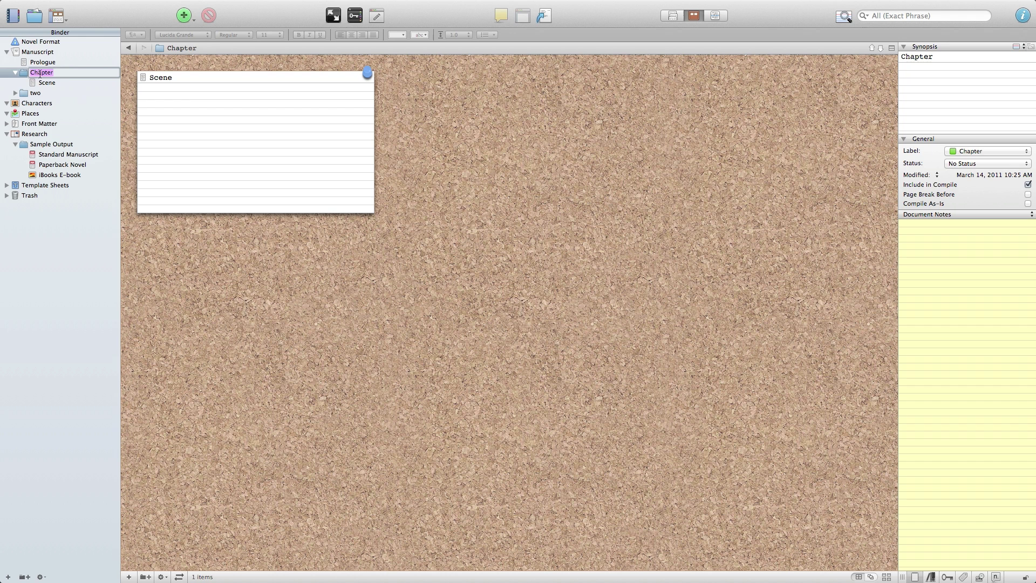
{"action": "type", "text": "one"}
{"action": "key", "text": "Return"}
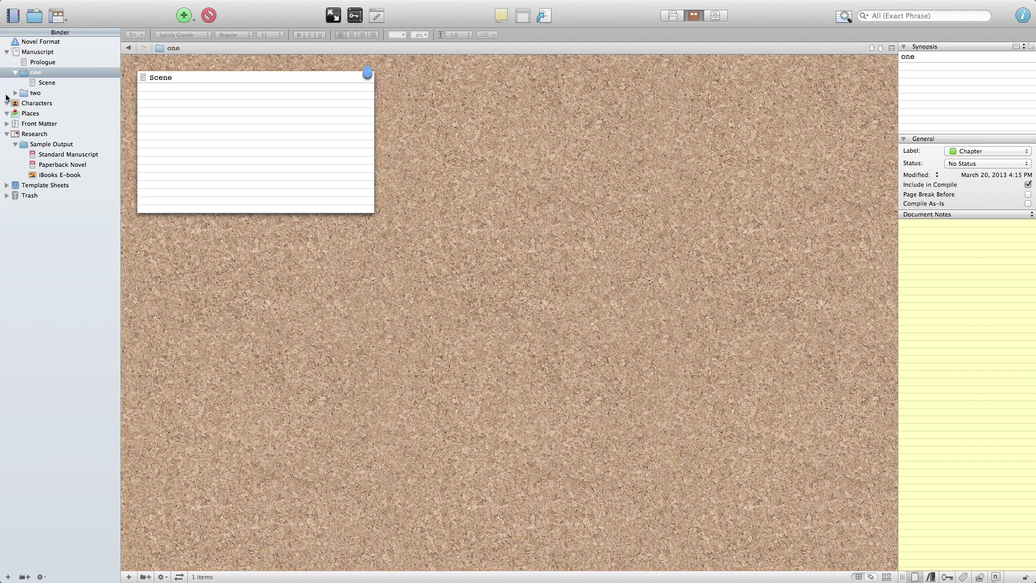
Add a new document named 'scene' inside folder two
{"action": "left_click", "coordinate": [24, 91]}
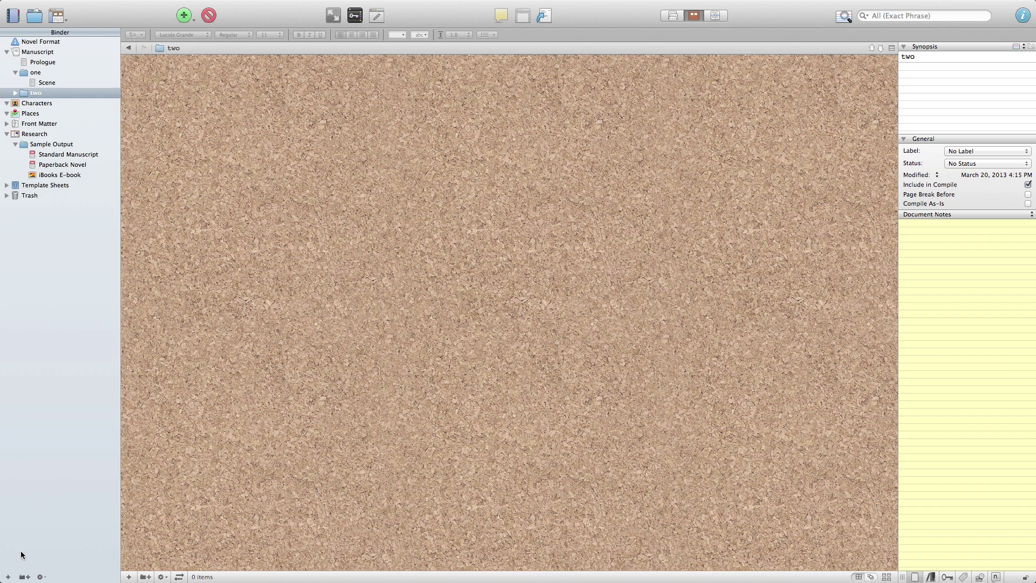
{"action": "left_click", "coordinate": [8, 576]}
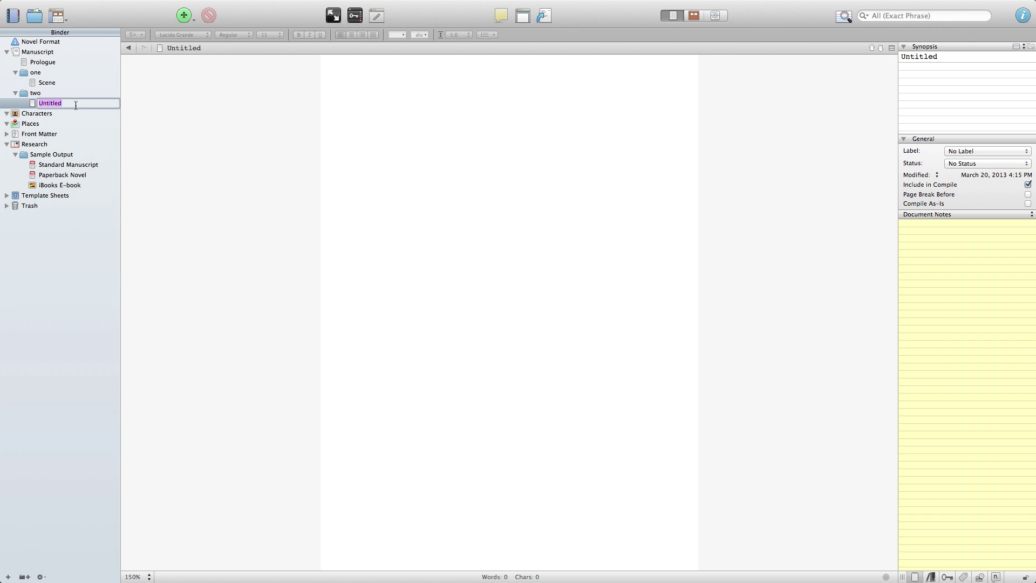
{"action": "type", "text": "scene"}
{"action": "key", "text": "Return"}
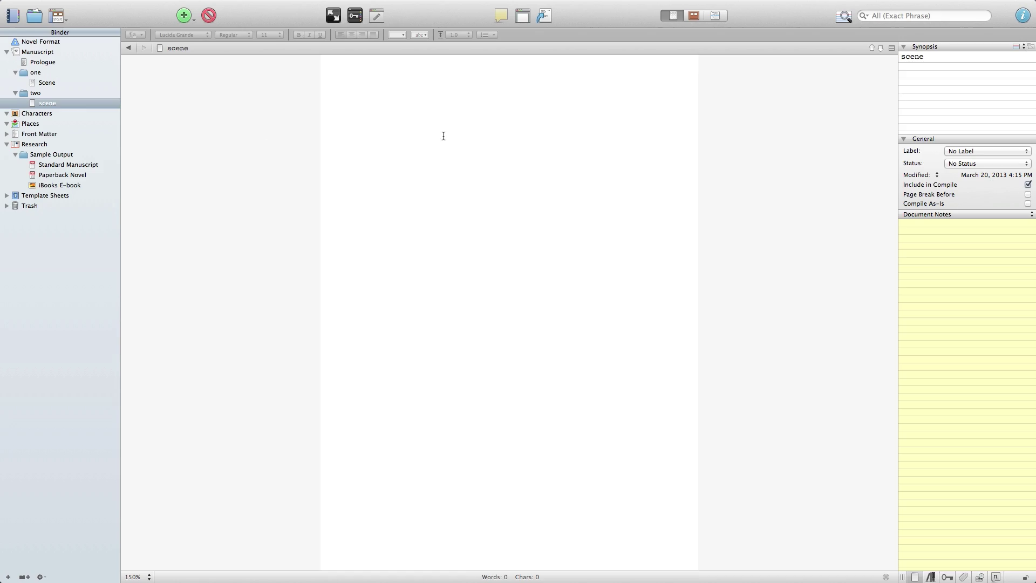
Paste chapter two's text into scene and delete its 'two' heading
{"action": "left_click", "coordinate": [462, 135]}
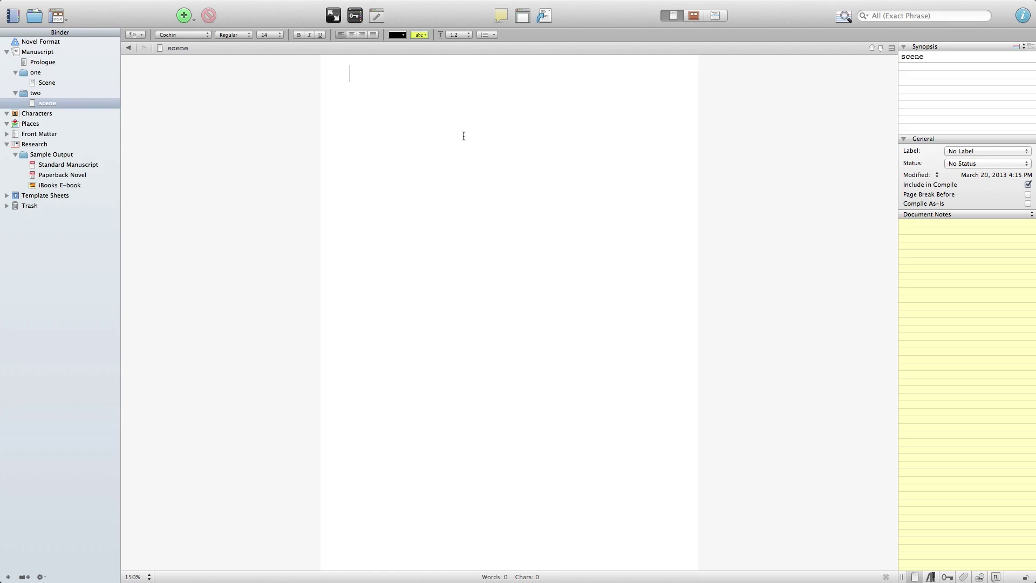
{"action": "key", "text": "super+v"}
{"action": "scroll", "coordinate": [470, 239], "scroll_direction": "up", "scroll_amount": 20}
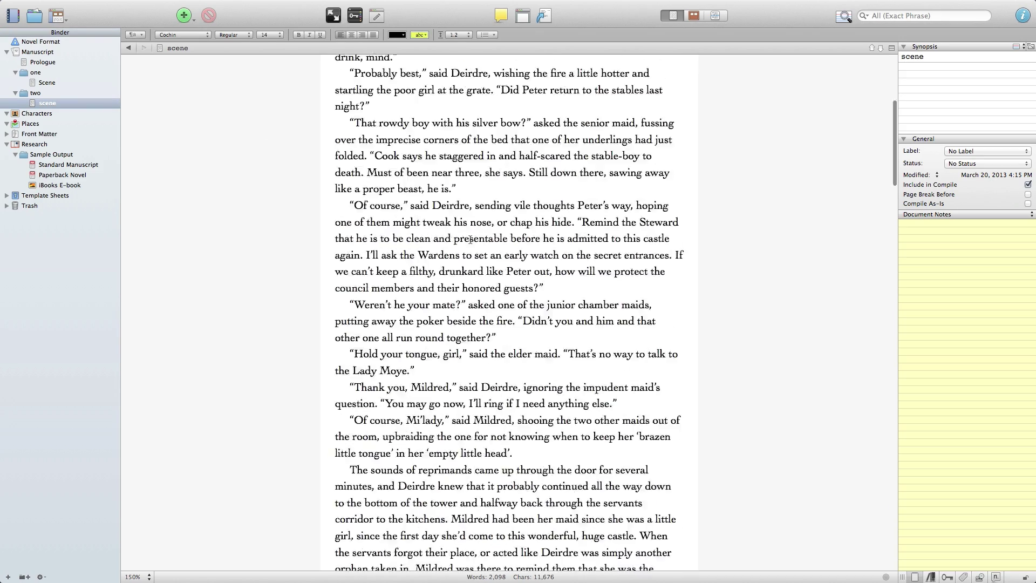
{"action": "scroll", "coordinate": [470, 239], "scroll_direction": "up", "scroll_amount": 5}
{"action": "left_click_drag", "start_coordinate": [344, 168], "coordinate": [307, 67]}
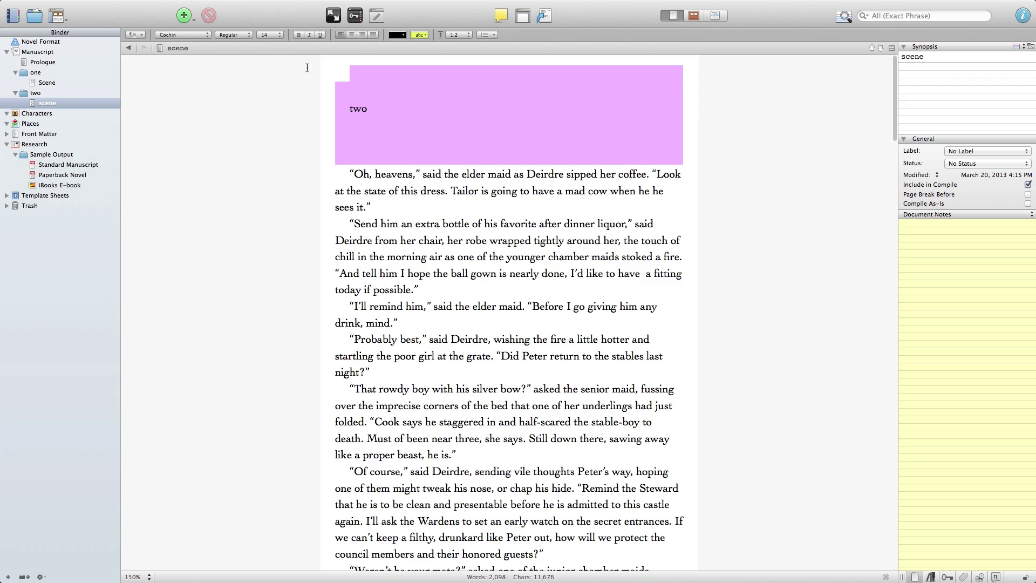
{"action": "key", "text": "BackSpace"}
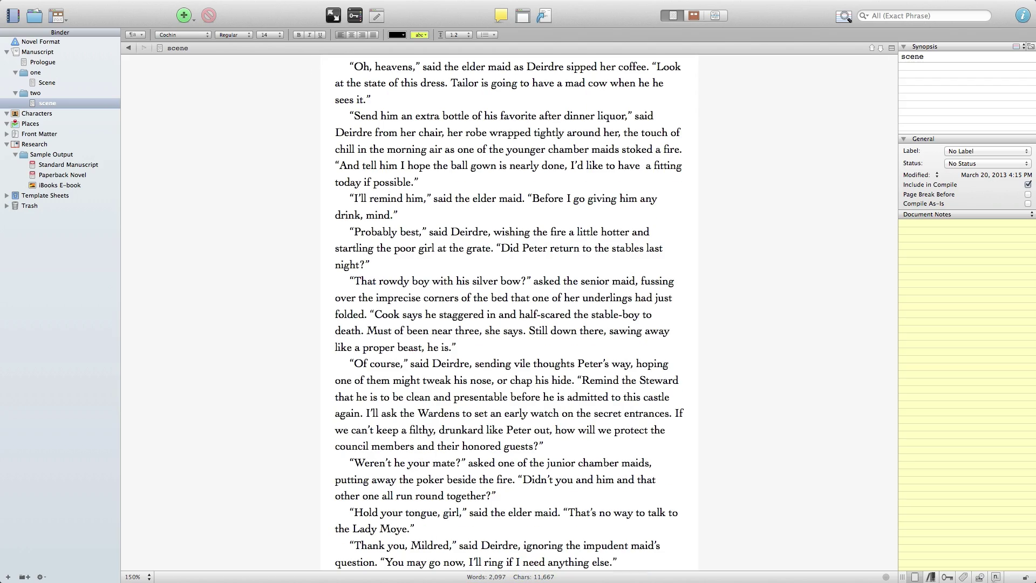
Delete the passage from 'Rising' onward, ending the scene at 'in the slightest.' (738 words)
{"action": "scroll", "coordinate": [543, 155], "scroll_direction": "down", "scroll_amount": 13}
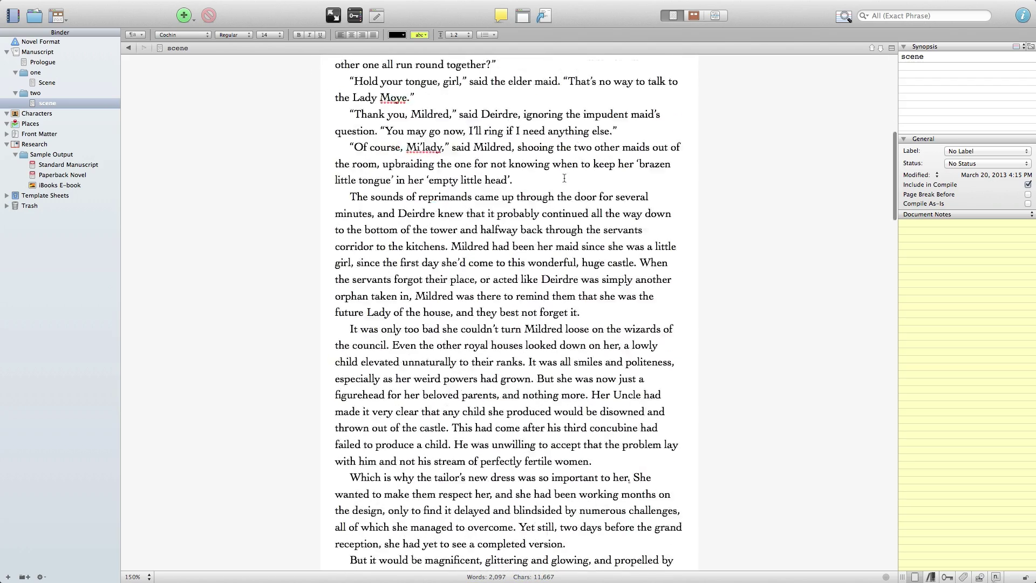
{"action": "scroll", "coordinate": [446, 210], "scroll_direction": "down", "scroll_amount": 8}
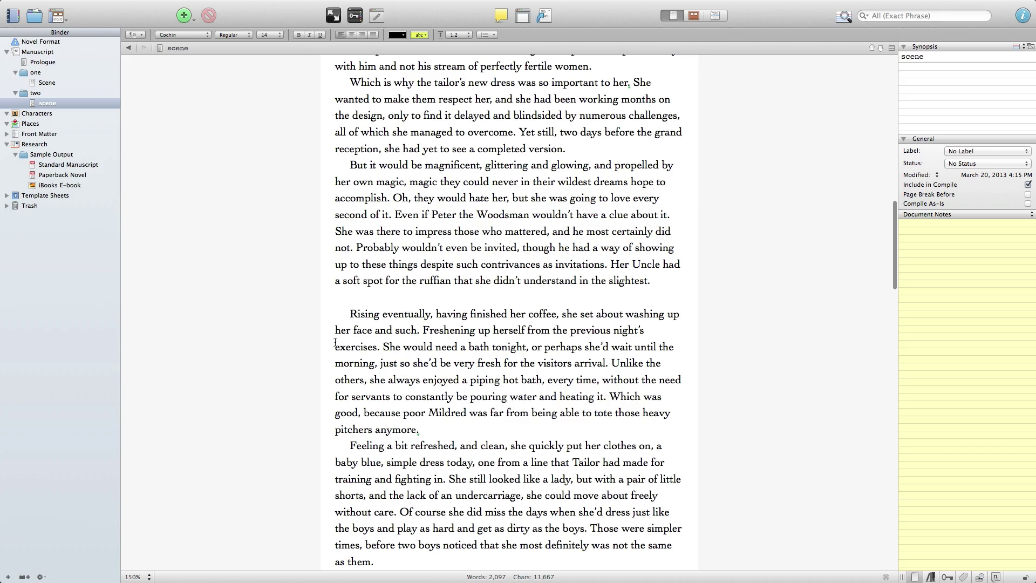
{"action": "left_click_drag", "start_coordinate": [357, 312], "coordinate": [738, 581]}
{"action": "key", "text": "BackSpace"}
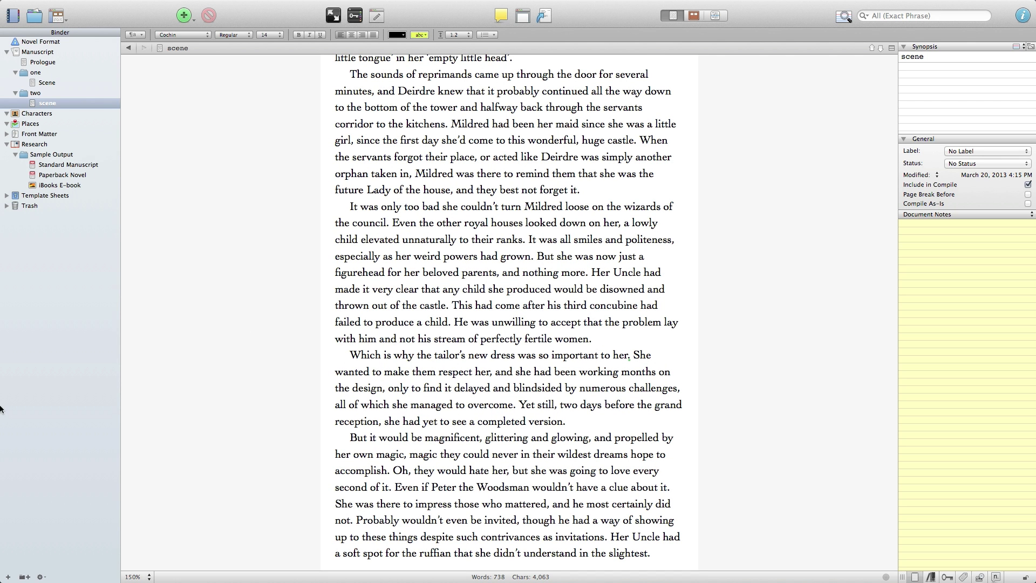
Add a second document under folder two holding the 1,359-word passage starting 'Rising eventually, having finished her coffee'
{"action": "left_click", "coordinate": [8, 577]}
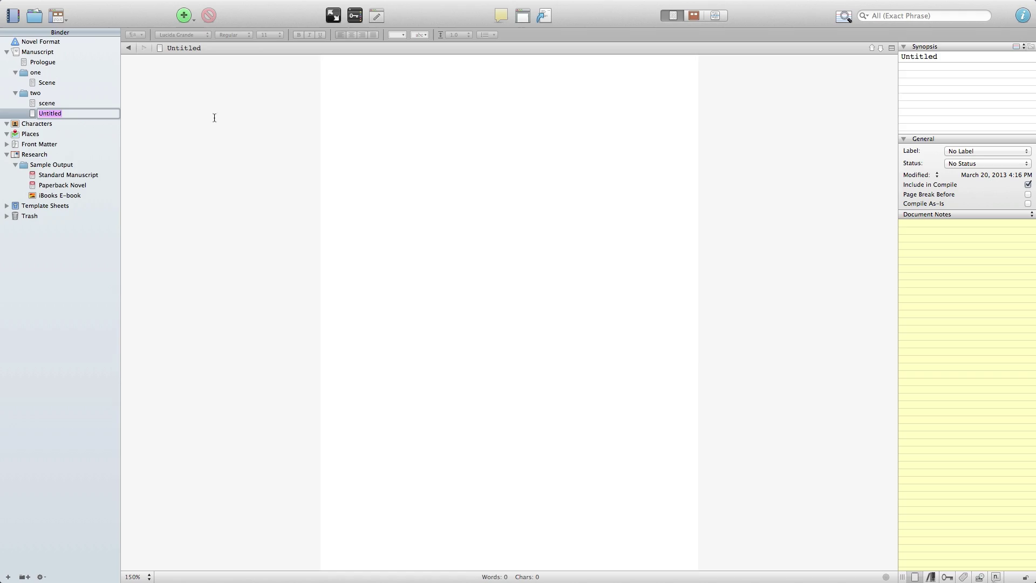
{"action": "left_click", "coordinate": [433, 140]}
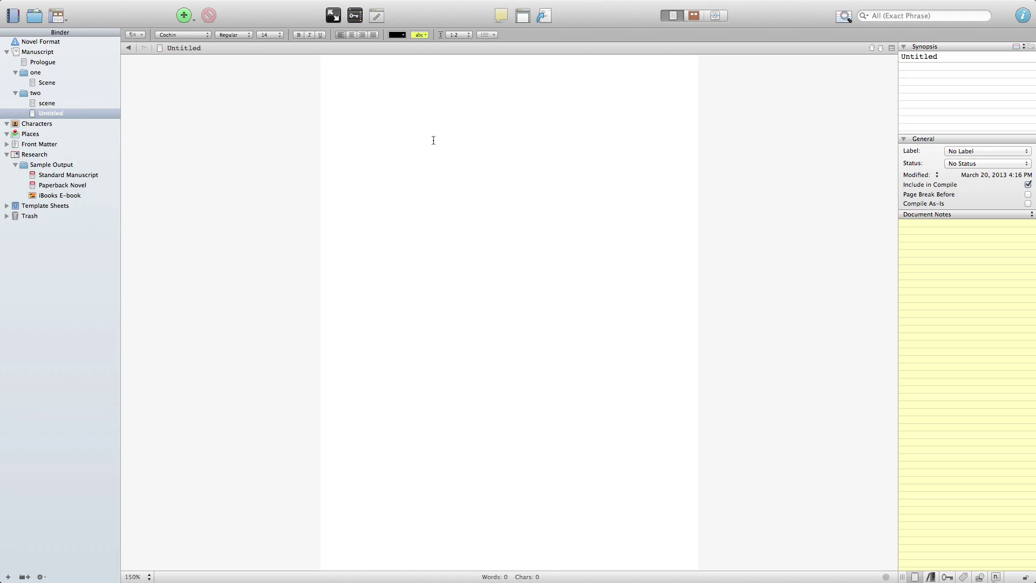
{"action": "key", "text": "super+v"}
{"action": "scroll", "coordinate": [516, 239], "scroll_direction": "up", "scroll_amount": 15}
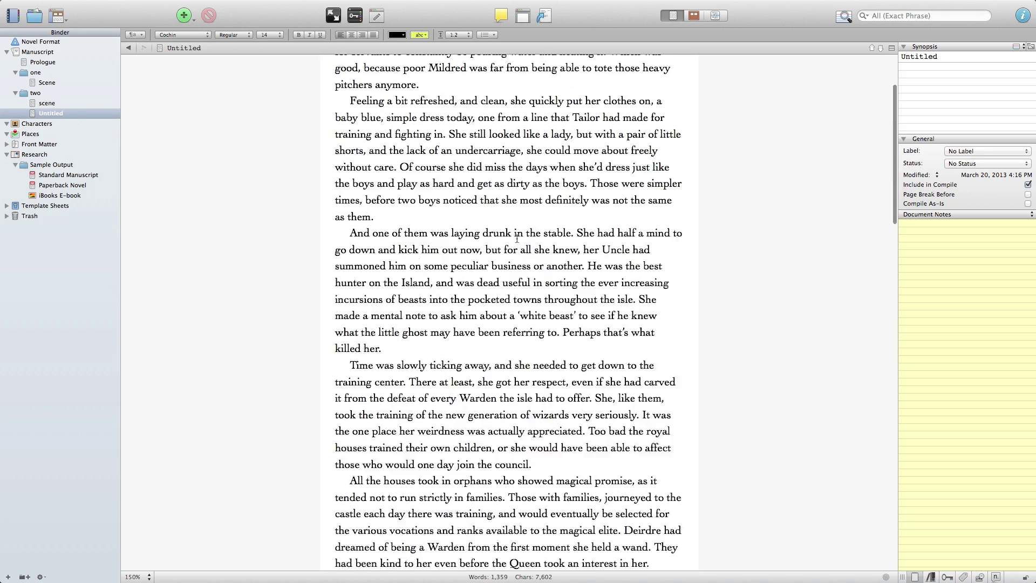
{"action": "scroll", "coordinate": [517, 239], "scroll_direction": "up", "scroll_amount": 4}
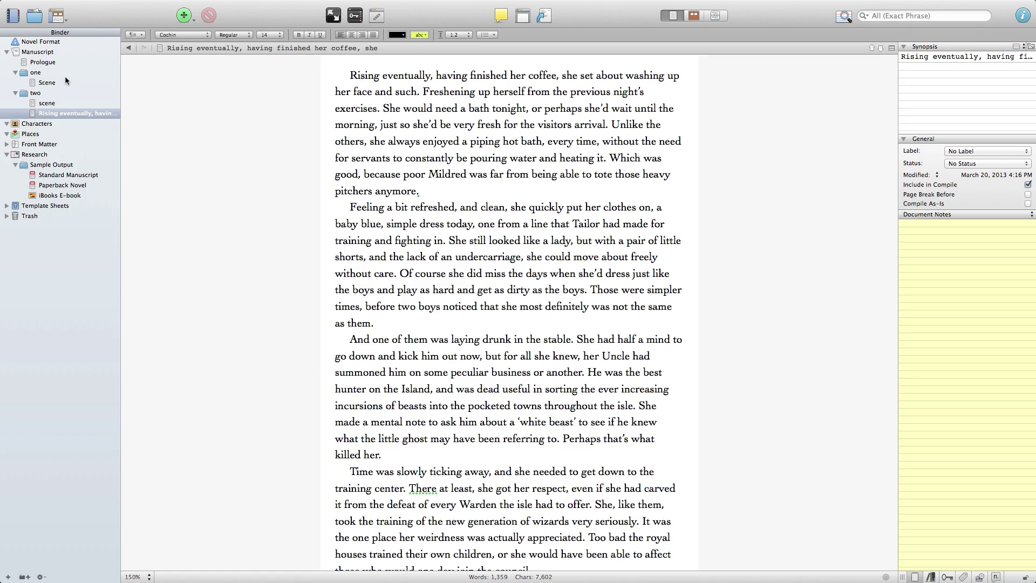
{"action": "key", "text": "super+Tab"}
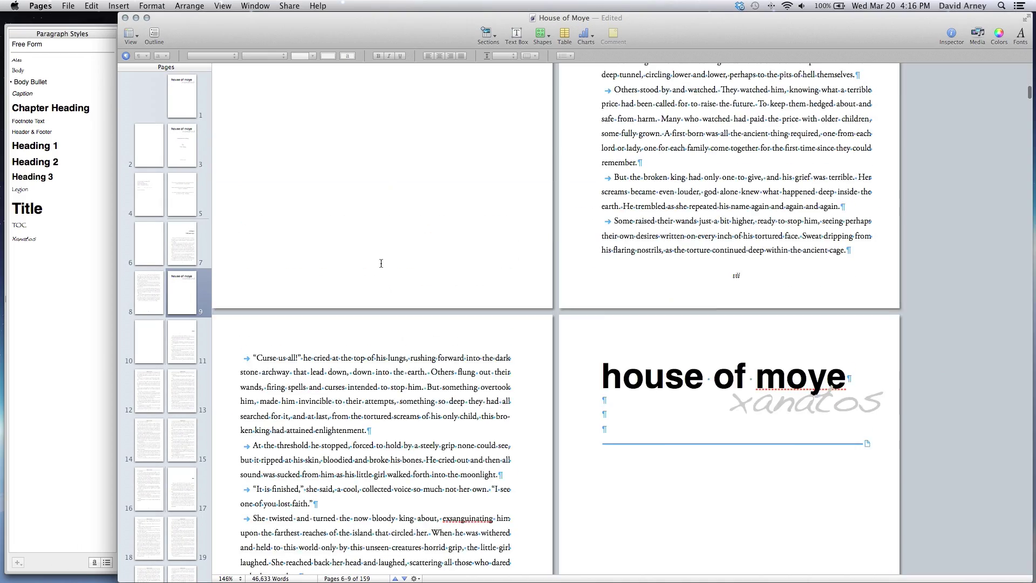
{"action": "scroll", "coordinate": [381, 263], "scroll_direction": "down", "scroll_amount": 10}
{"action": "key", "text": "super+Tab"}
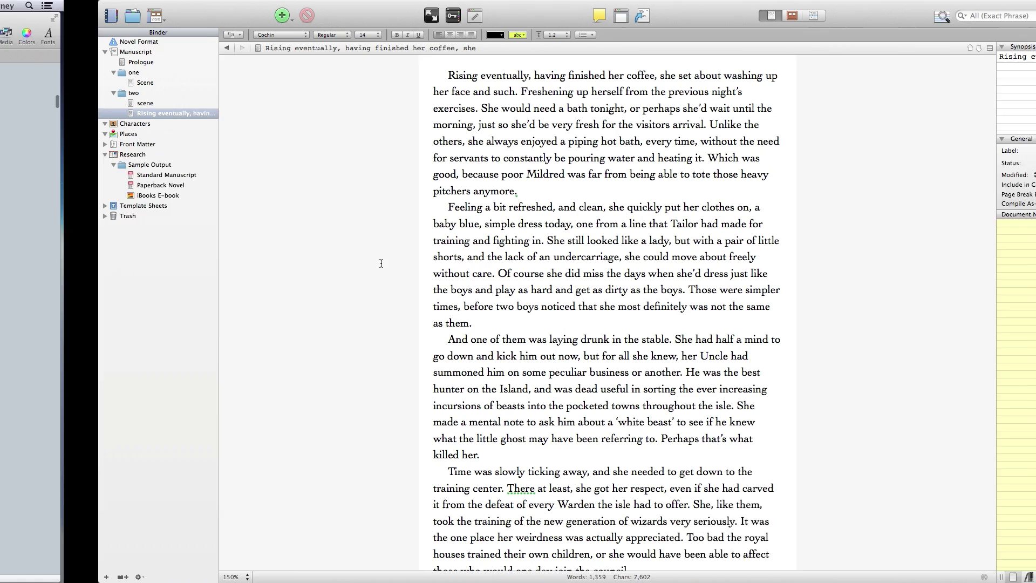
{"action": "key", "text": "super+Tab"}
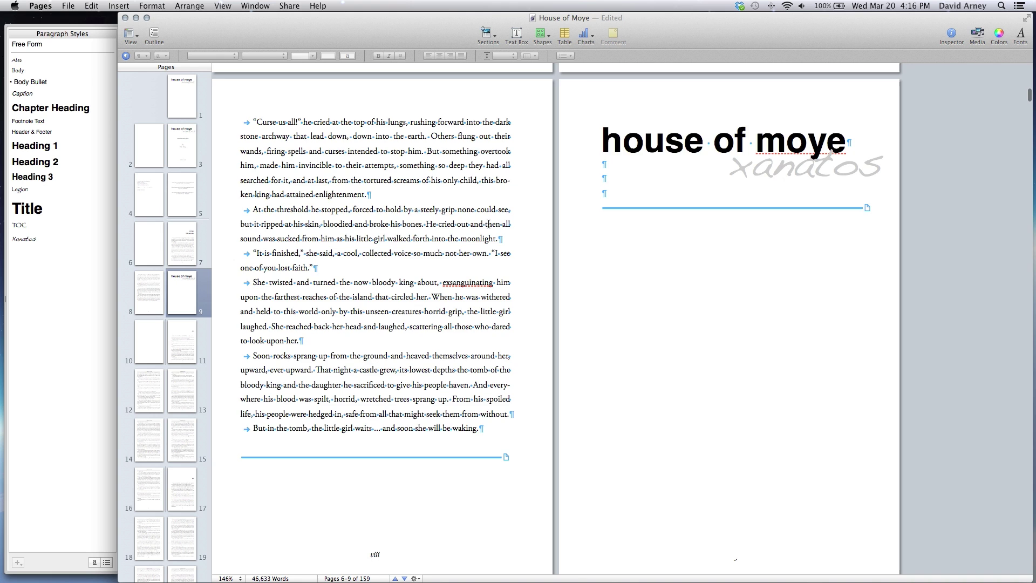
{"action": "scroll", "coordinate": [700, 346], "scroll_direction": "down", "scroll_amount": 10}
{"action": "key", "text": "super+Tab"}
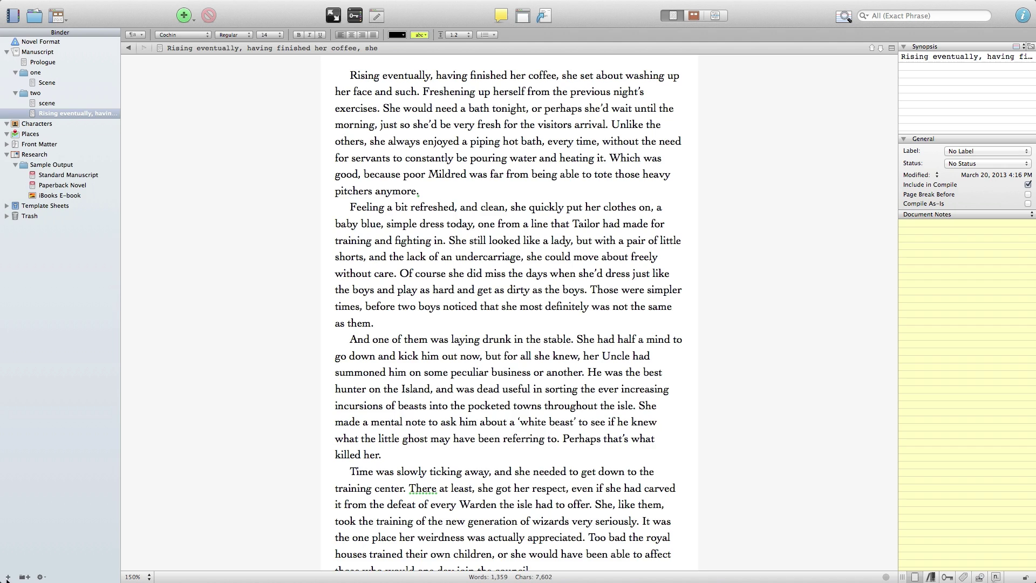
Add a new document named Half-Head directly below Prologue in the Manuscript
{"action": "left_click", "coordinate": [8, 576]}
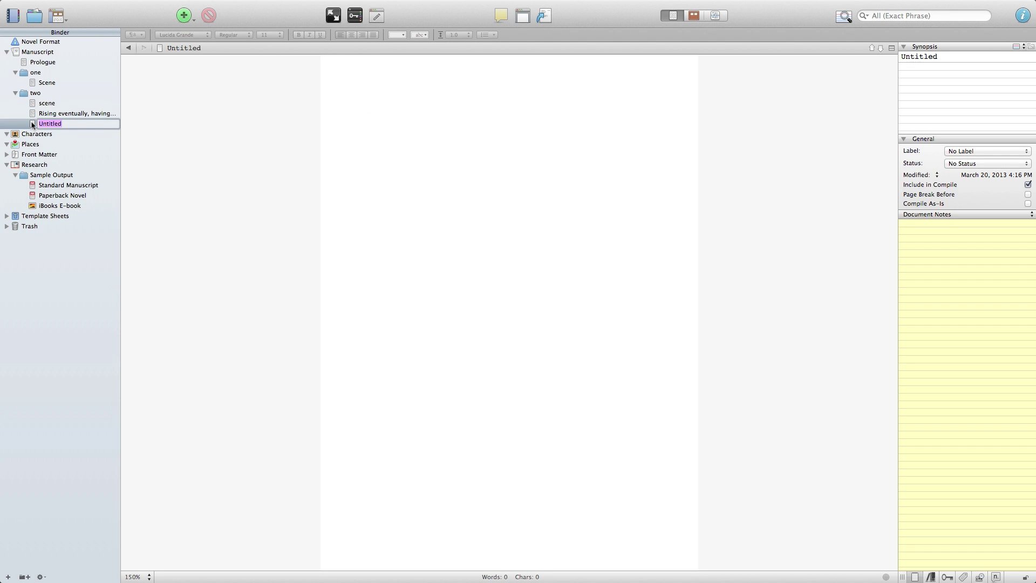
{"action": "left_click_drag", "start_coordinate": [31, 125], "coordinate": [51, 73]}
{"action": "left_click", "coordinate": [50, 72]}
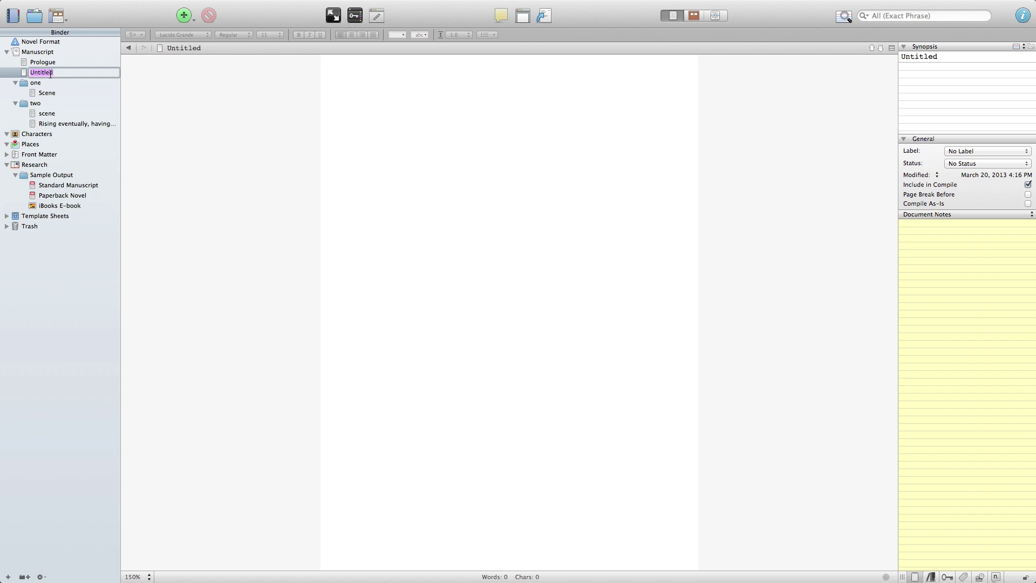
{"action": "type", "text": "Half-Head"}
{"action": "key", "text": "Return"}
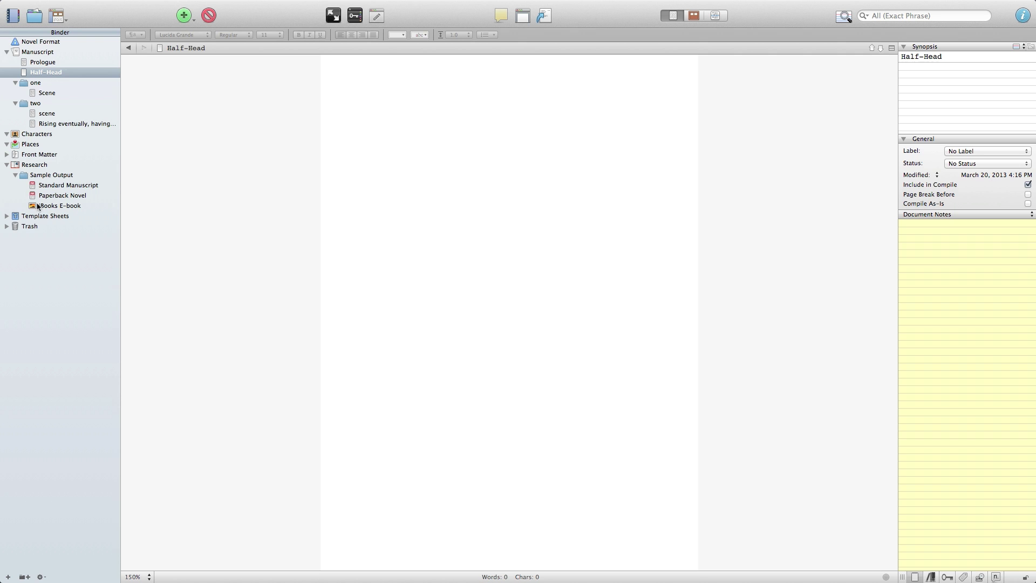
Expand the Front Matter folder and its E-Book and Paperback Novel subfolders
{"action": "left_click", "coordinate": [7, 155]}
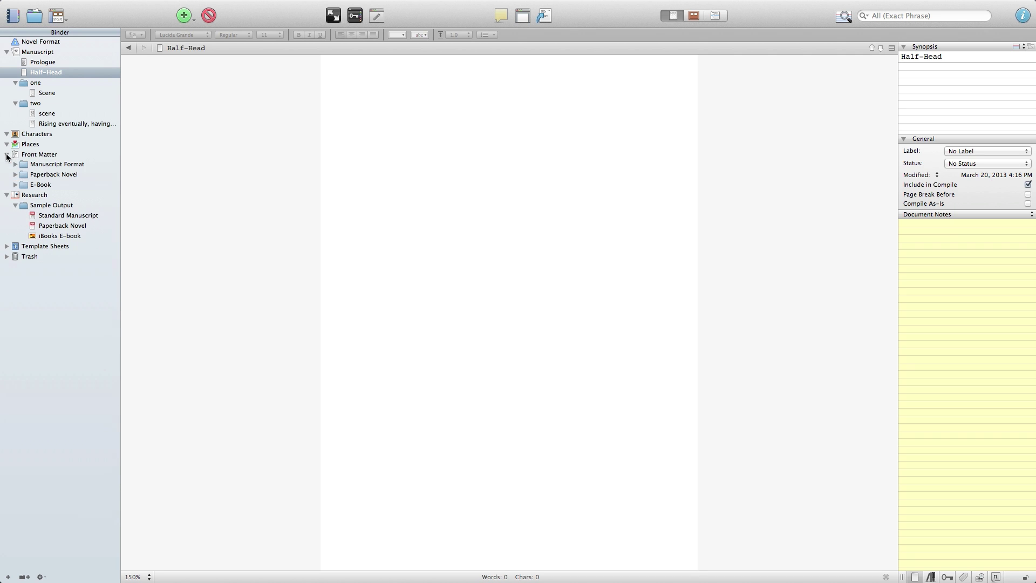
{"action": "left_click", "coordinate": [16, 185]}
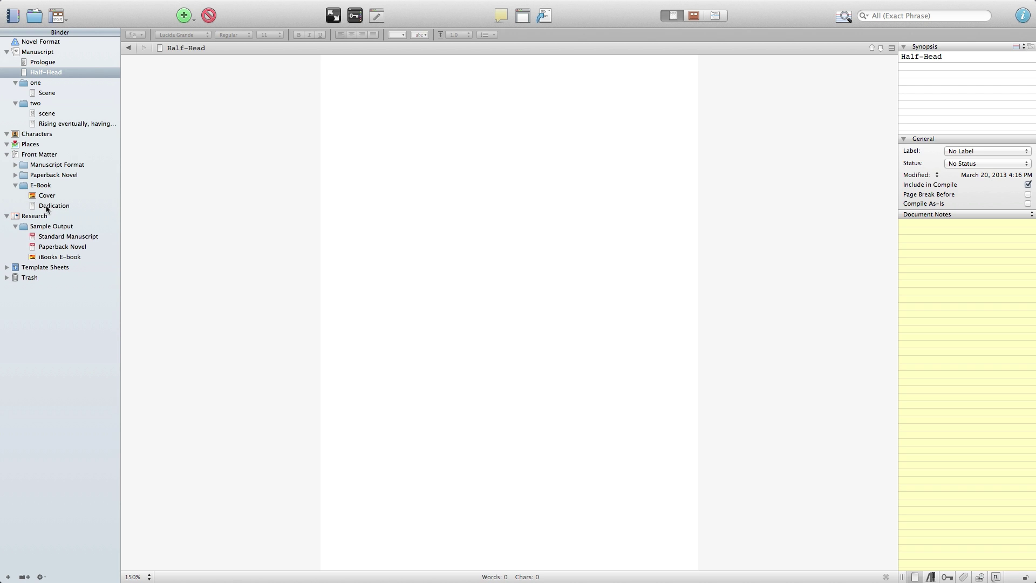
{"action": "left_click", "coordinate": [15, 177]}
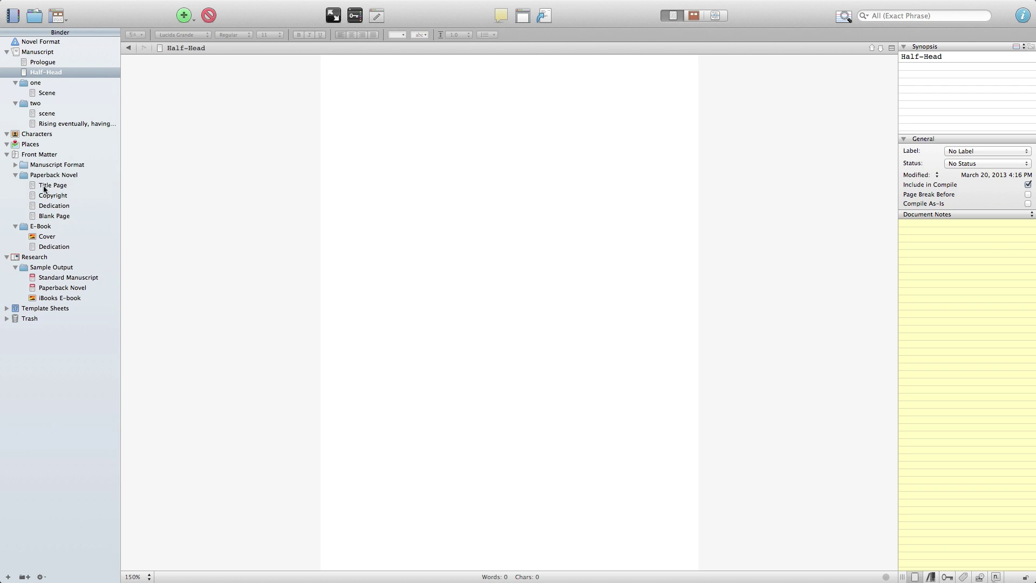
Copy the <$PROJECTTITLE> placeholder from the Title Page into Half-Head
{"action": "left_click", "coordinate": [47, 187]}
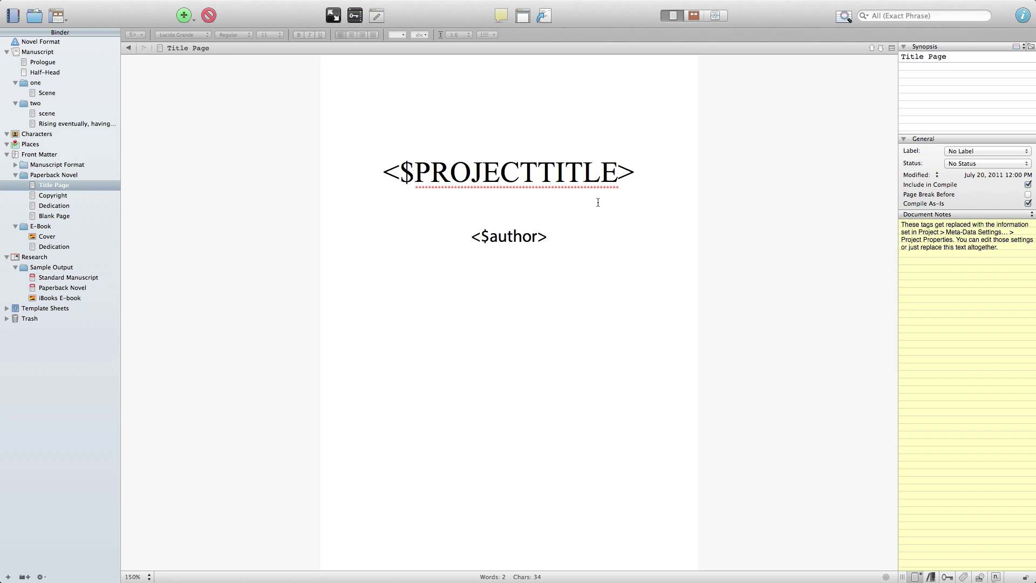
{"action": "left_click_drag", "start_coordinate": [636, 175], "coordinate": [386, 173]}
{"action": "key", "text": "super+c"}
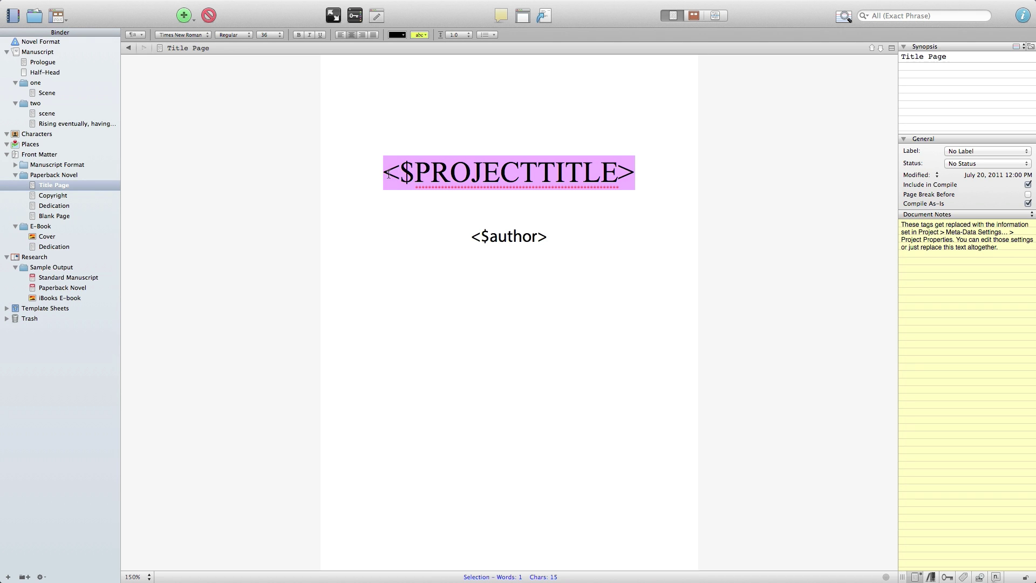
{"action": "left_click", "coordinate": [44, 73]}
{"action": "left_click", "coordinate": [430, 143]}
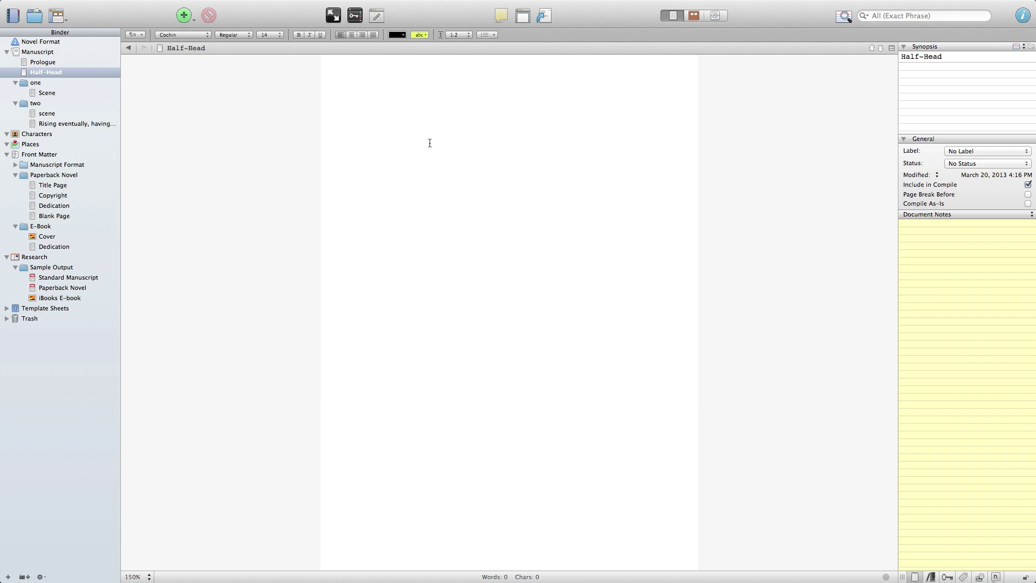
{"action": "key", "text": "super+v"}
Left-align the title and set Half-Head to Compile As-Is with Page Break Before
{"action": "left_click", "coordinate": [339, 35]}
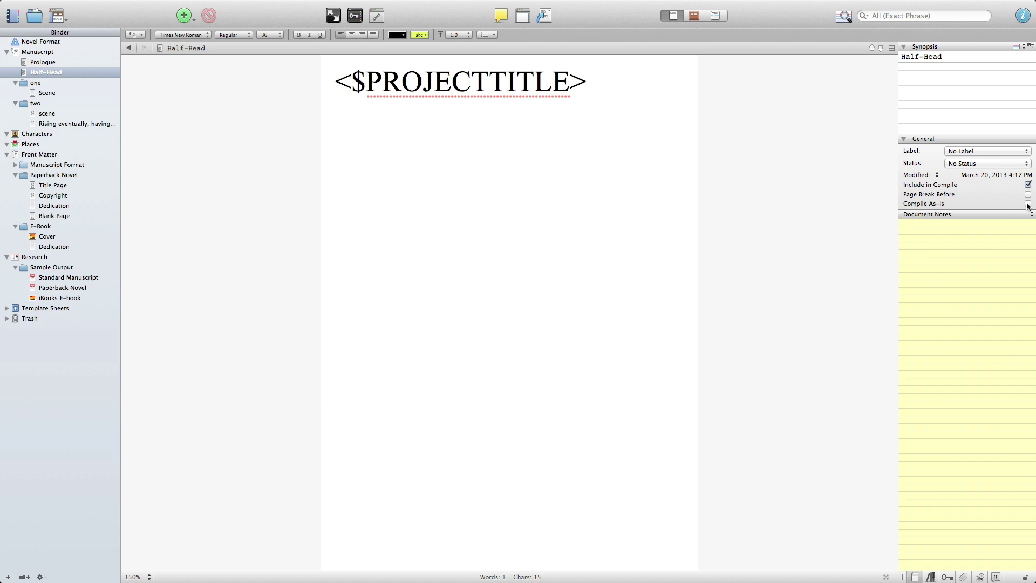
{"action": "left_click", "coordinate": [1028, 204]}
{"action": "left_click", "coordinate": [1028, 195]}
Review Prologue and Half-Head, then view chapter one's and chapter two's cards on the corkboard
{"action": "left_click", "coordinate": [49, 64]}
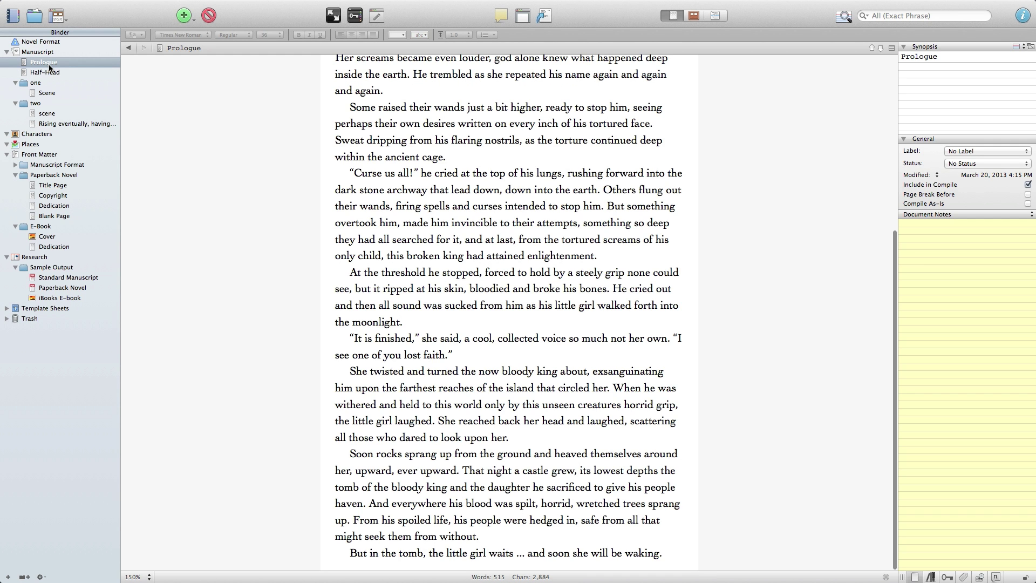
{"action": "scroll", "coordinate": [425, 183], "scroll_direction": "up", "scroll_amount": 10}
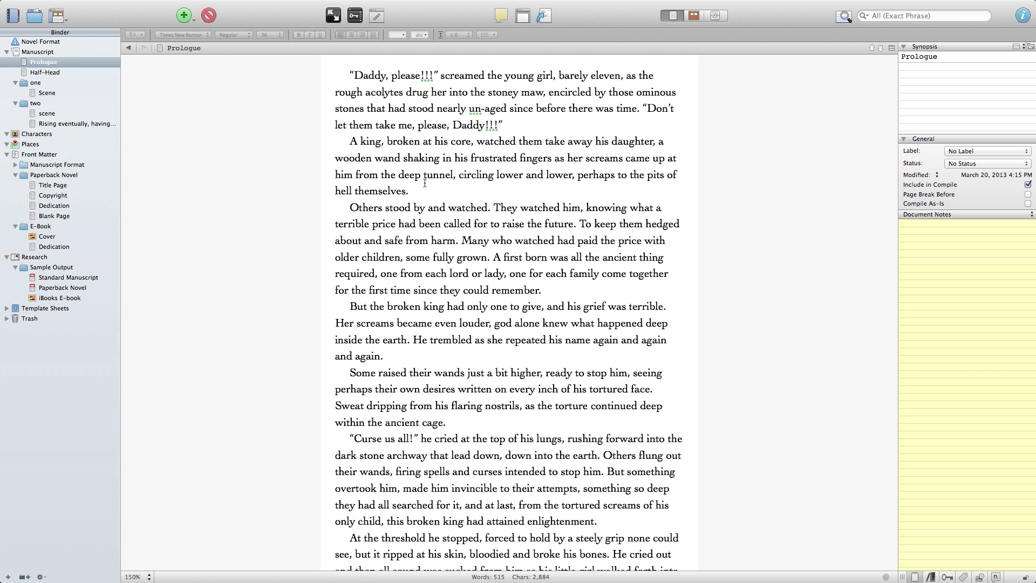
{"action": "left_click", "coordinate": [41, 73]}
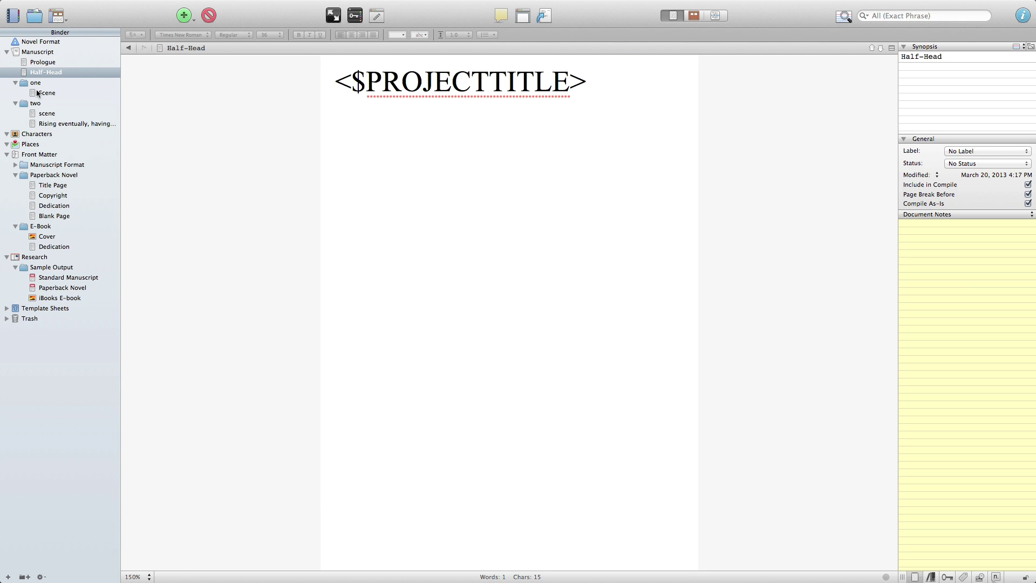
{"action": "left_click", "coordinate": [36, 84]}
{"action": "left_click", "coordinate": [32, 106]}
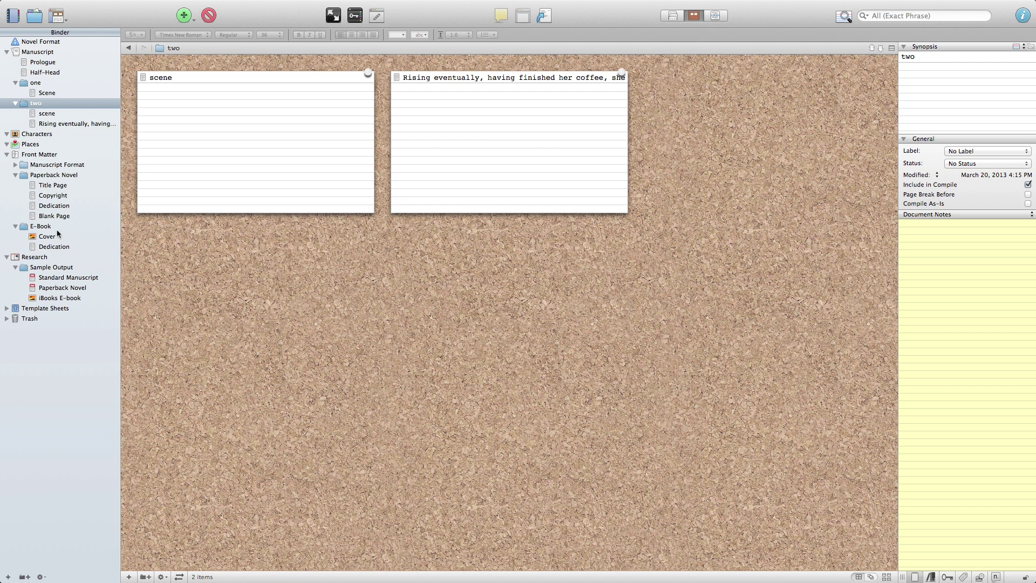
Duplicate the paperback Copyright page into the E-Book folder and name it Copyright
{"action": "left_click", "coordinate": [52, 196]}
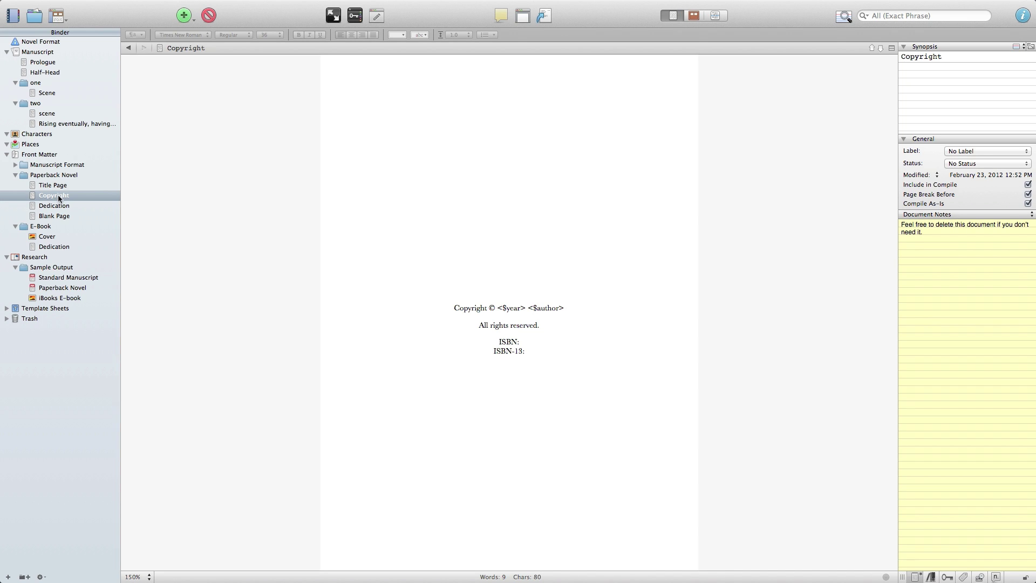
{"action": "right_click", "coordinate": [57, 195]}
{"action": "key", "text": "Escape"}
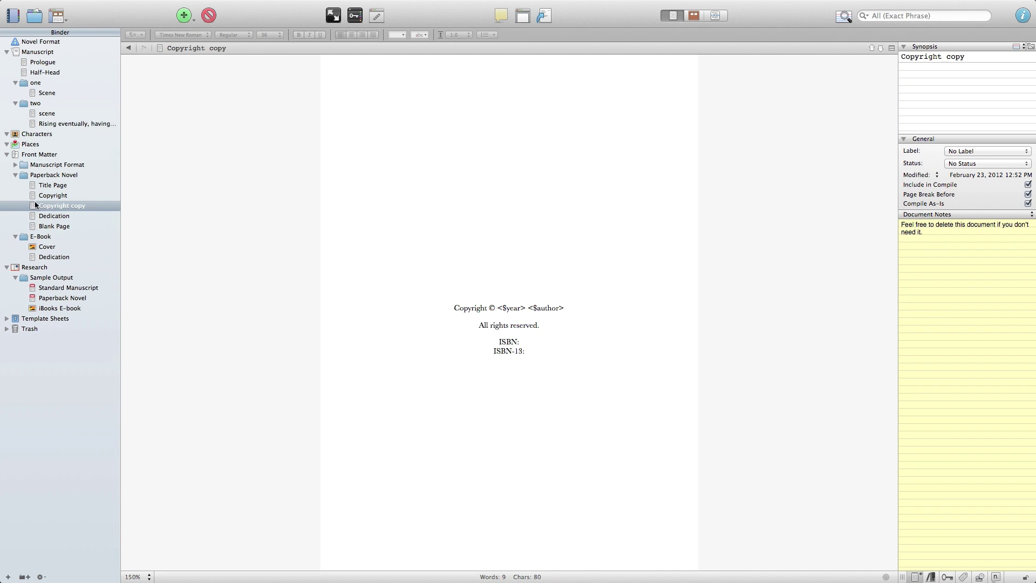
{"action": "left_click_drag", "start_coordinate": [32, 206], "coordinate": [49, 252]}
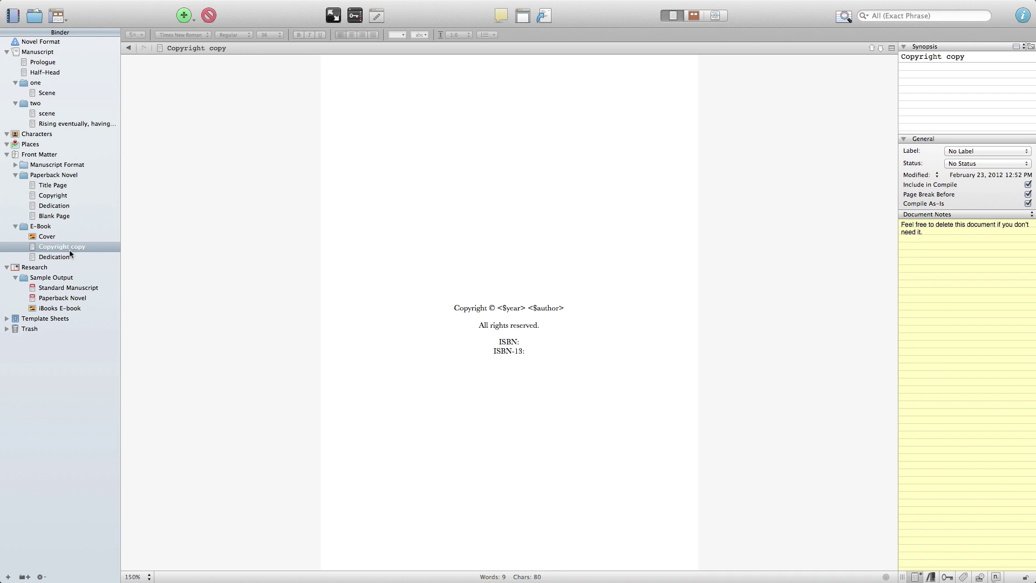
{"action": "double_click", "coordinate": [93, 248]}
{"action": "left_click", "coordinate": [94, 247]}
{"action": "key", "text": "BackSpace"}
{"action": "key", "text": "BackSpace"}
{"action": "key", "text": "BackSpace"}
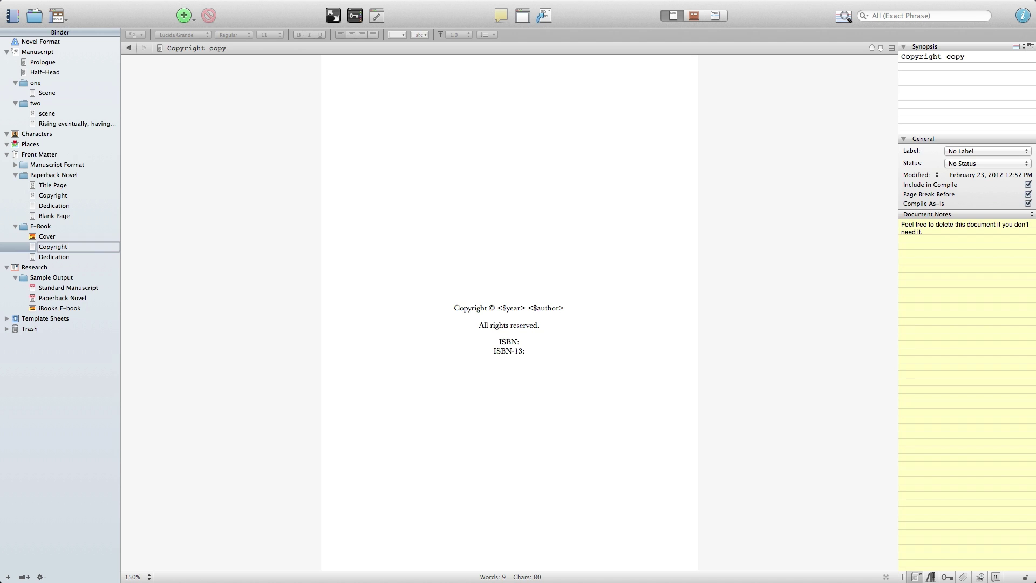
{"action": "key", "text": "Return"}
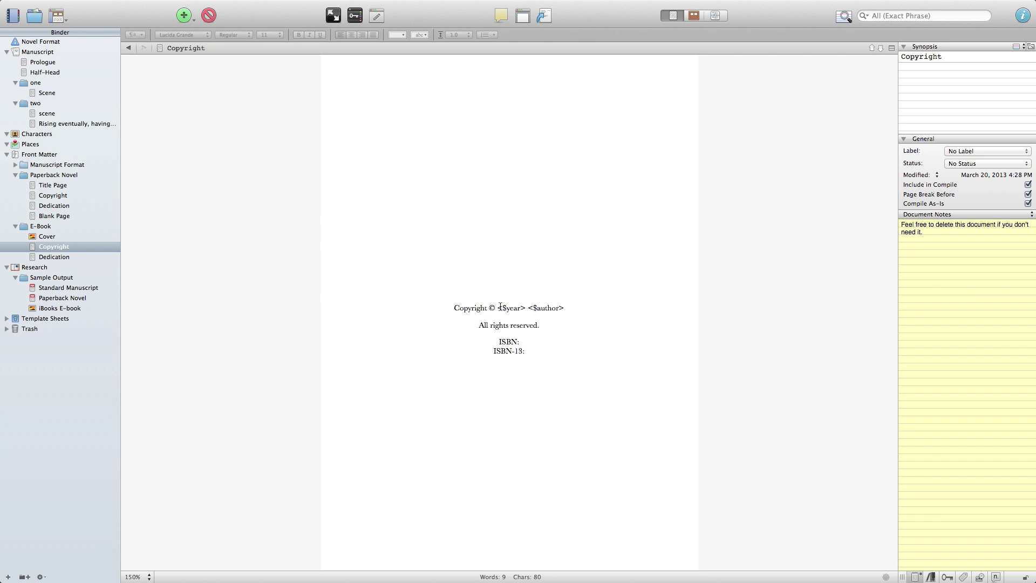
Delete the ISBN and ISBN-13 lines from the E-Book Copyright page
{"action": "left_click_drag", "start_coordinate": [501, 307], "coordinate": [564, 308]}
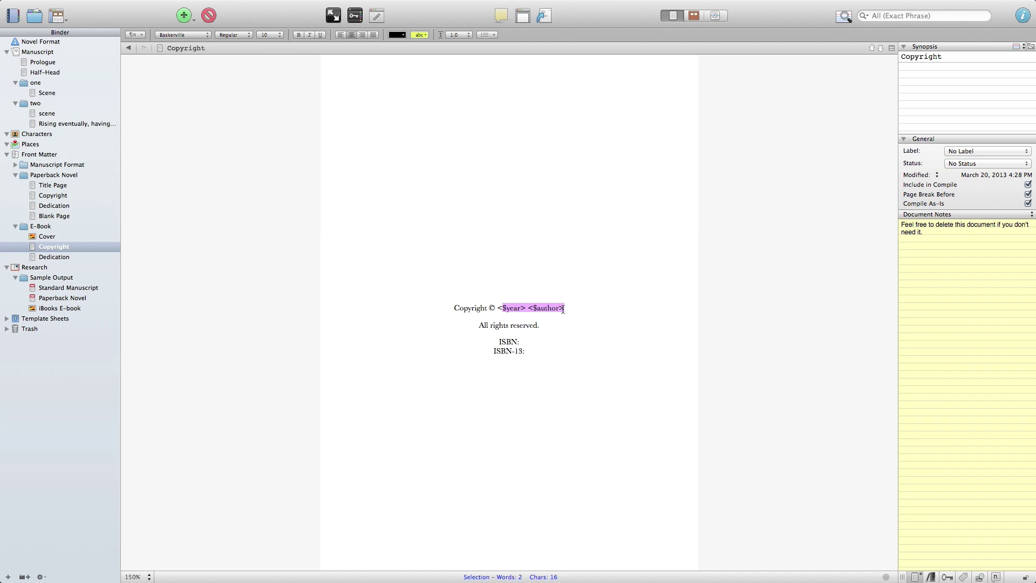
{"action": "left_click", "coordinate": [563, 308]}
{"action": "left_click_drag", "start_coordinate": [526, 351], "coordinate": [497, 343]}
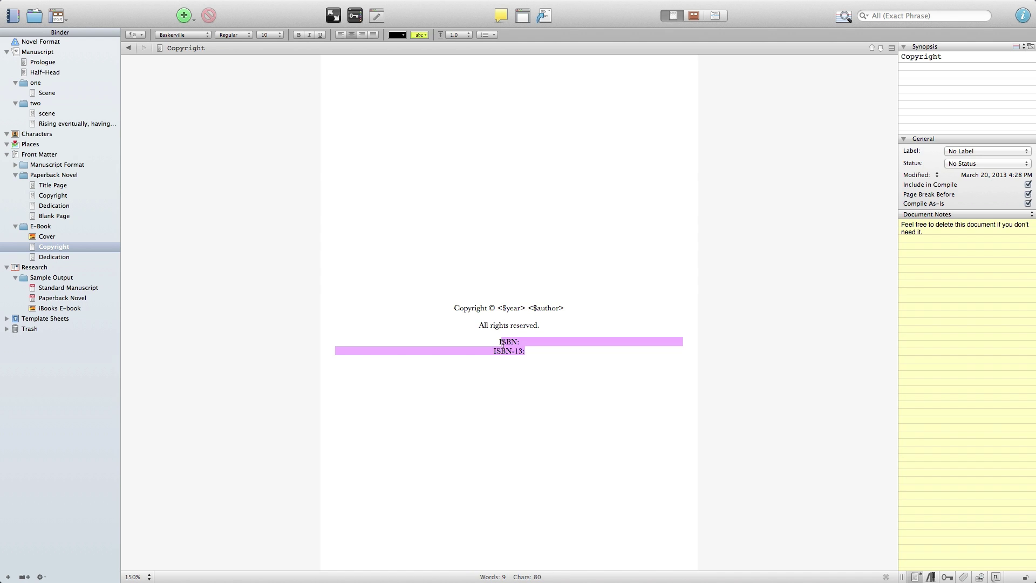
{"action": "key", "text": "BackSpace"}
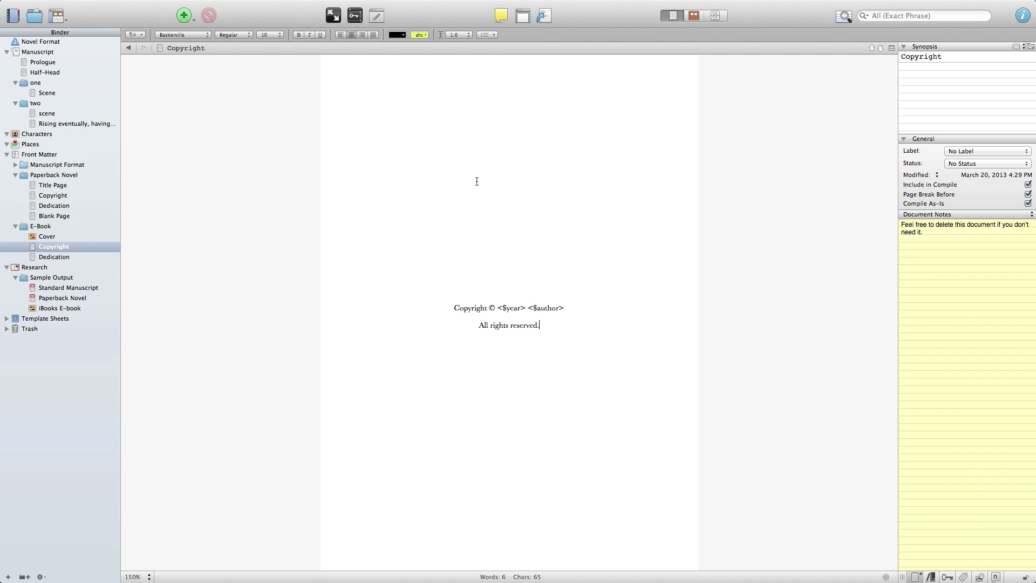
Set the project title to 'Test Novel' in metadata settings and delete the sample E-Book Cover
{"action": "mouse_move", "coordinate": [340, 3]}
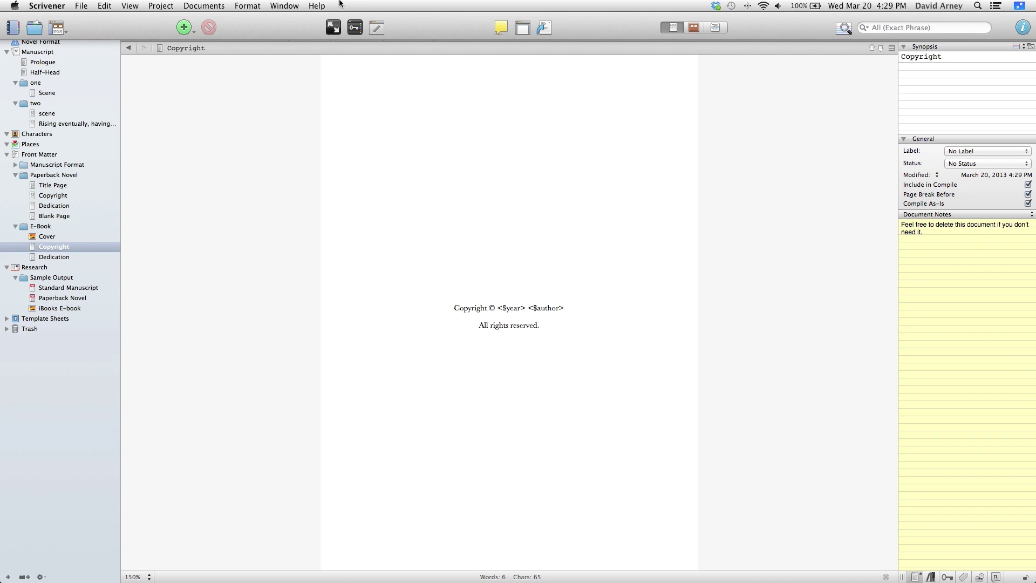
{"action": "left_click", "coordinate": [206, 5]}
{"action": "mouse_move", "coordinate": [171, 7]}
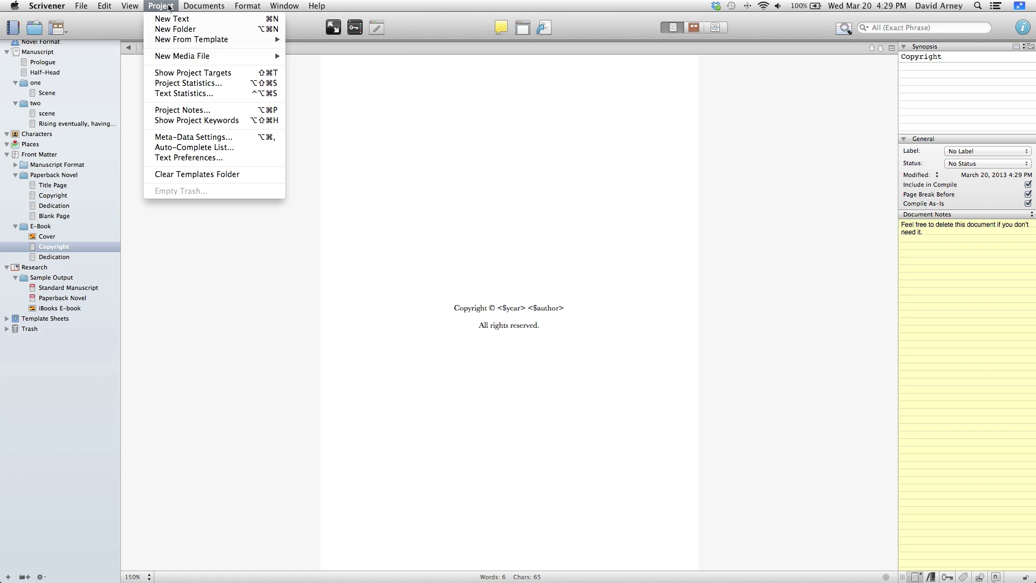
{"action": "left_click", "coordinate": [179, 139]}
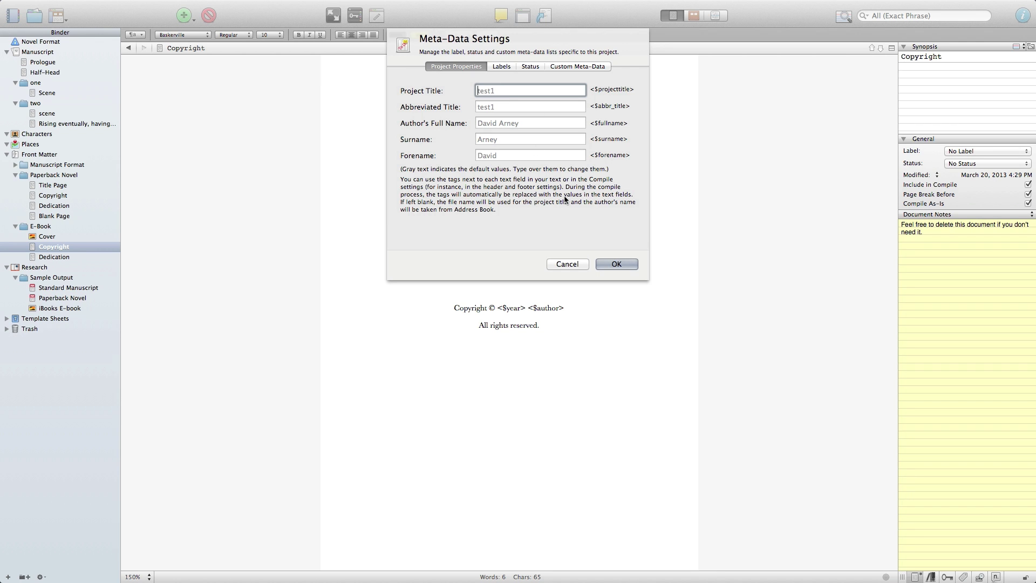
{"action": "type", "text": "Test Novel"}
{"action": "key", "text": "Tab"}
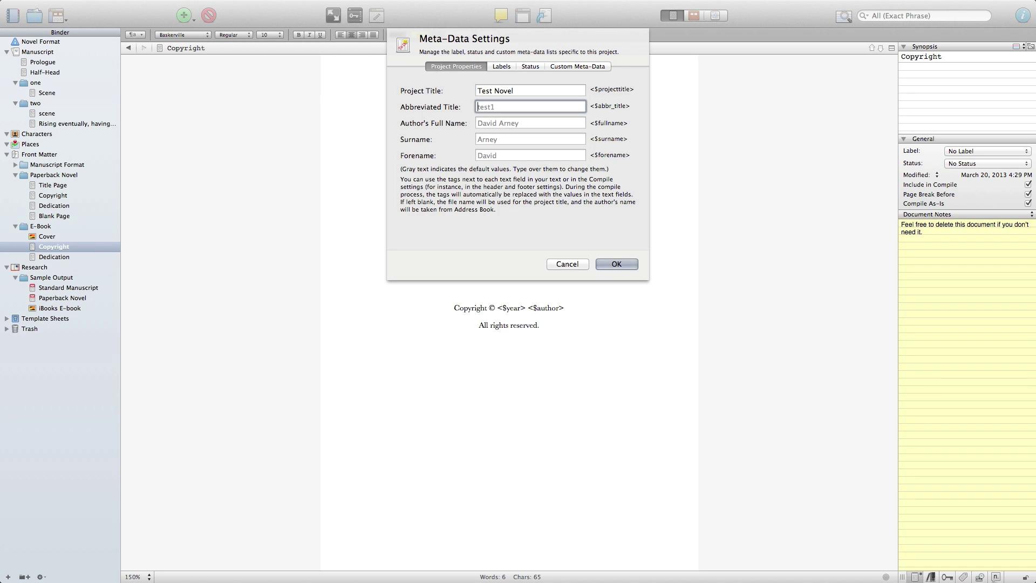
{"action": "type", "text": "Test Novel"}
{"action": "key", "text": "Tab"}
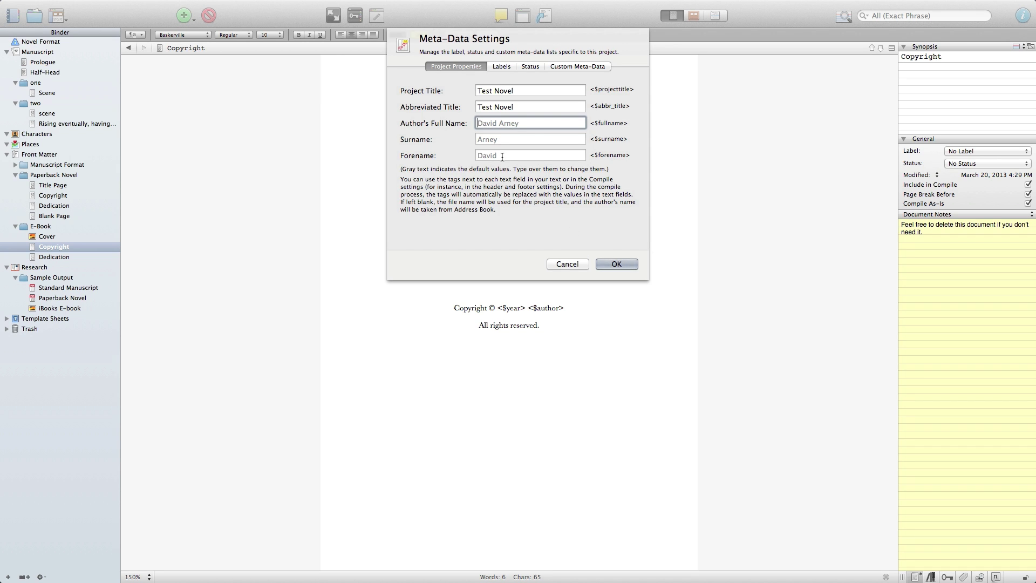
{"action": "left_click", "coordinate": [623, 263]}
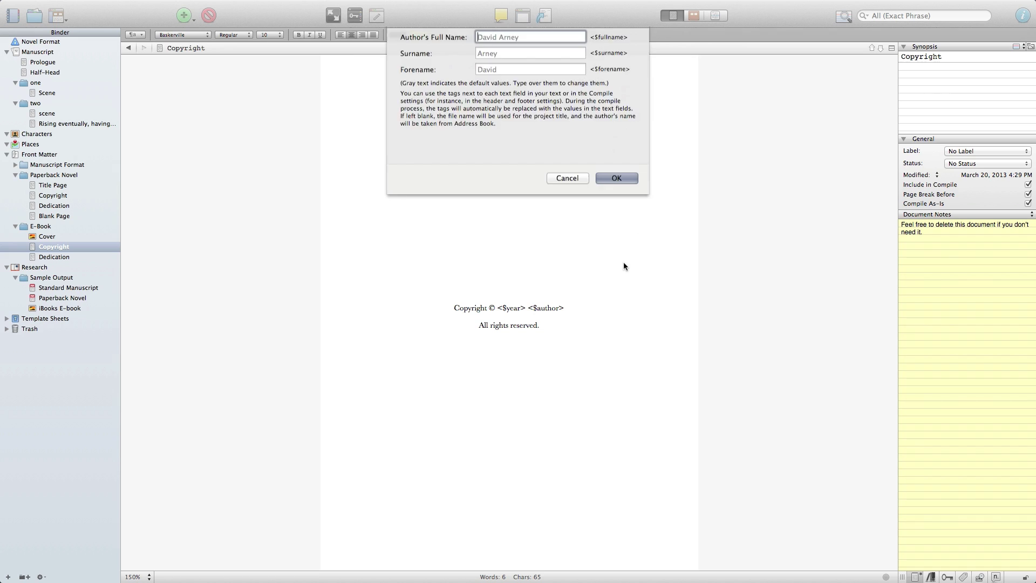
{"action": "left_click", "coordinate": [47, 236]}
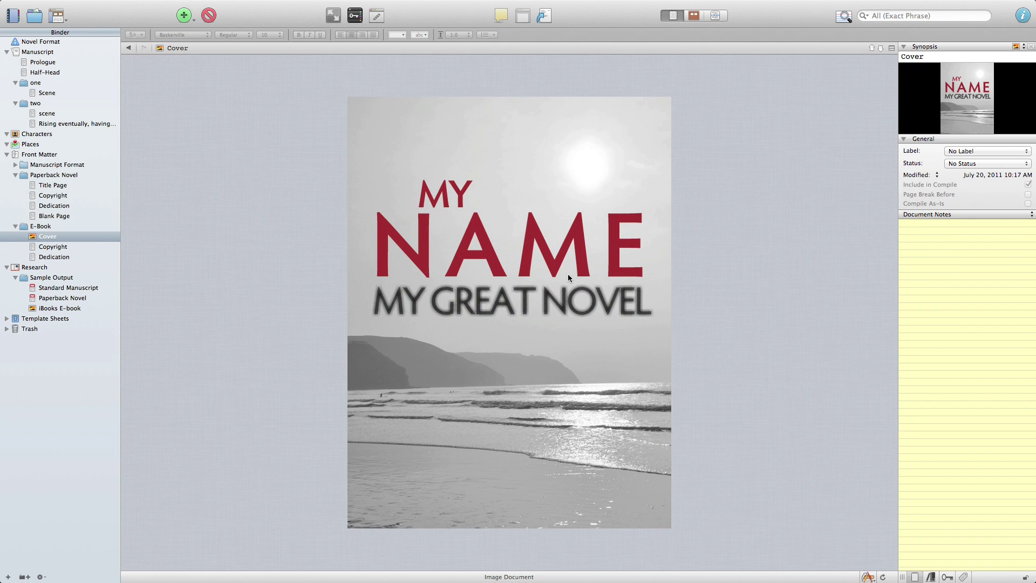
{"action": "left_click", "coordinate": [208, 15]}
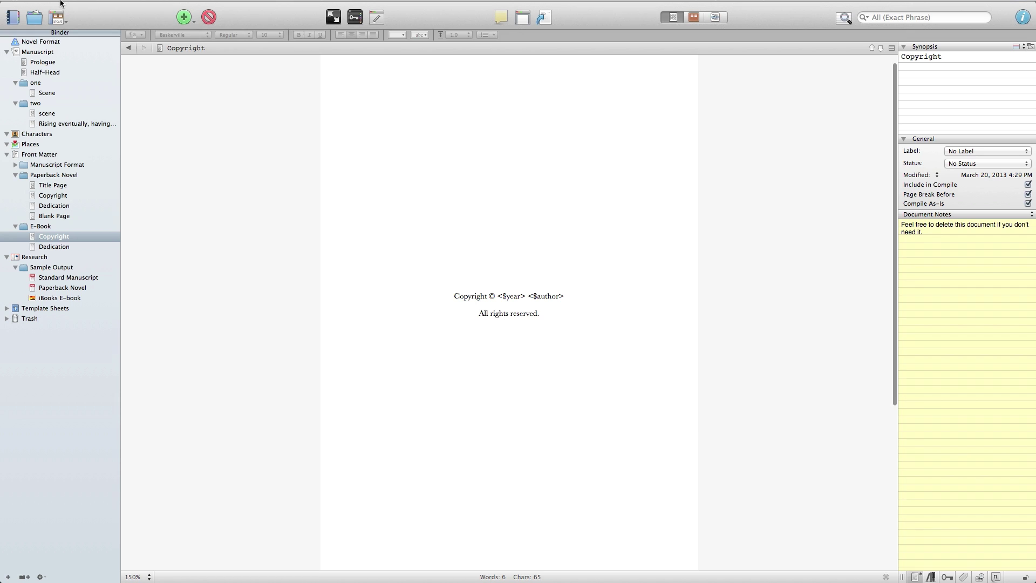
Import hmcovernew.jpg from Dropbox/Writing/Xanatos/Cover Images into the project
{"action": "left_click", "coordinate": [76, 5]}
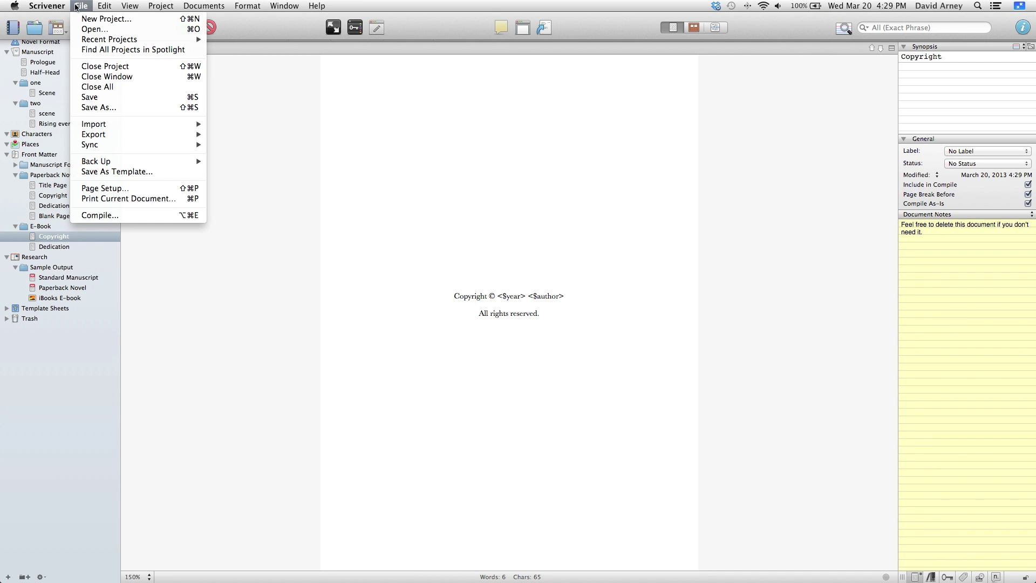
{"action": "mouse_move", "coordinate": [151, 125]}
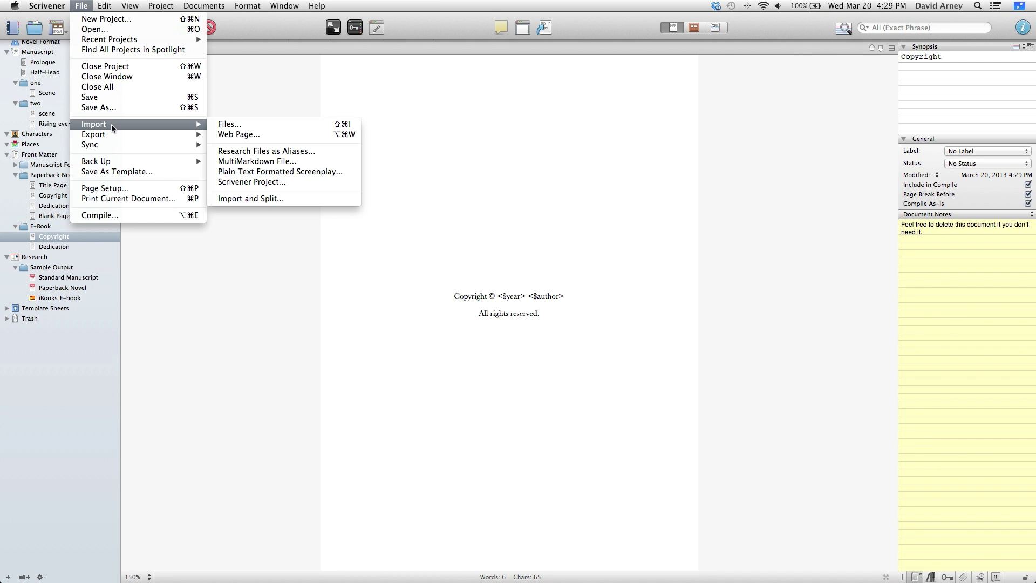
{"action": "left_click", "coordinate": [247, 128]}
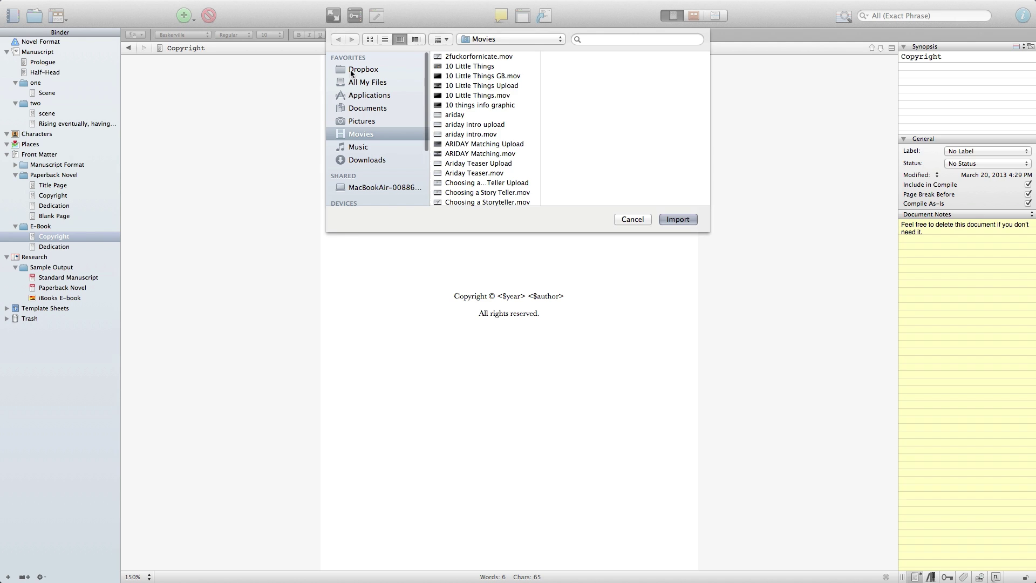
{"action": "left_click", "coordinate": [351, 71]}
{"action": "left_click", "coordinate": [521, 125]}
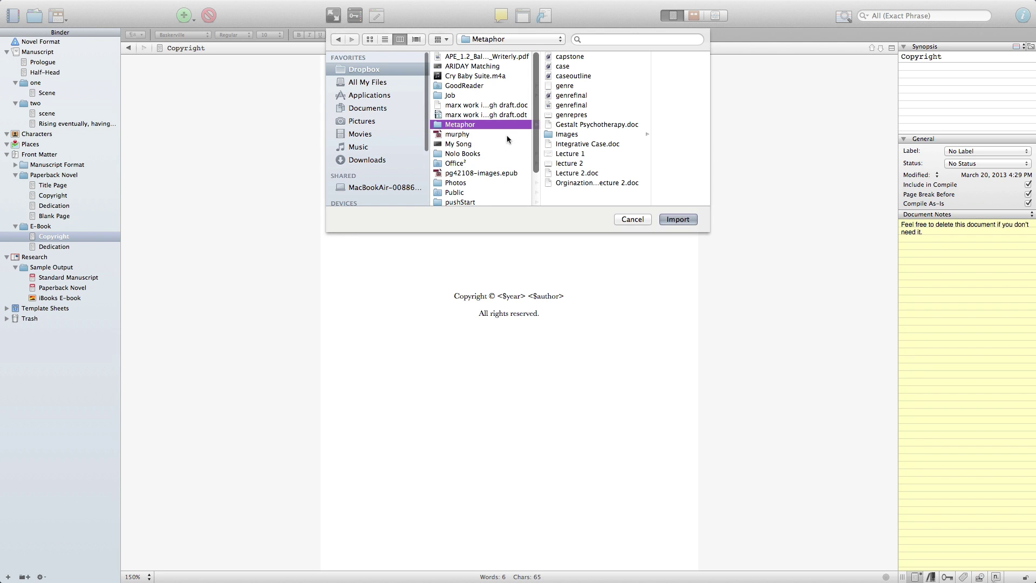
{"action": "scroll", "coordinate": [508, 139], "scroll_direction": "down", "scroll_amount": 3}
{"action": "left_click", "coordinate": [456, 201]}
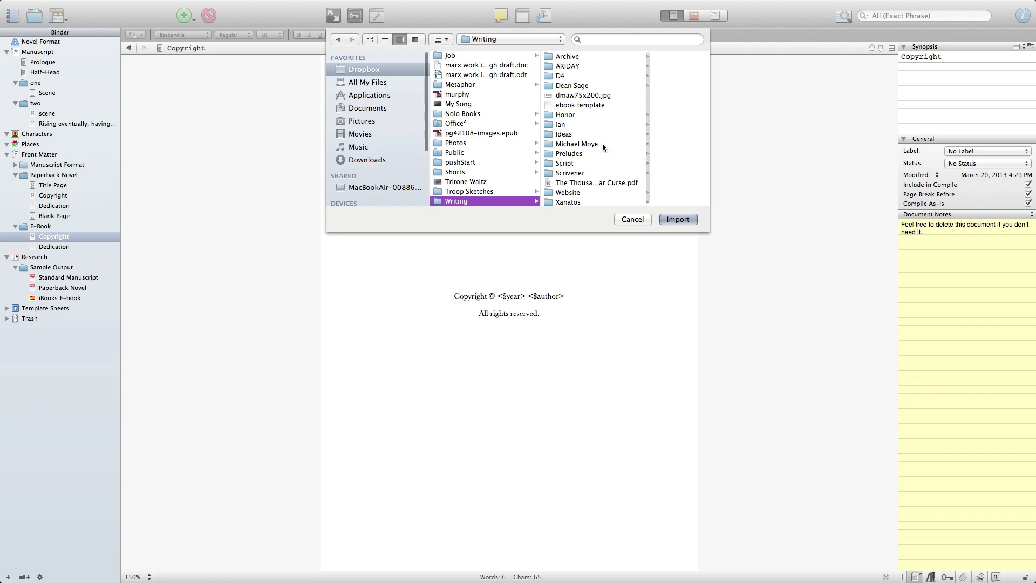
{"action": "left_click", "coordinate": [562, 202]}
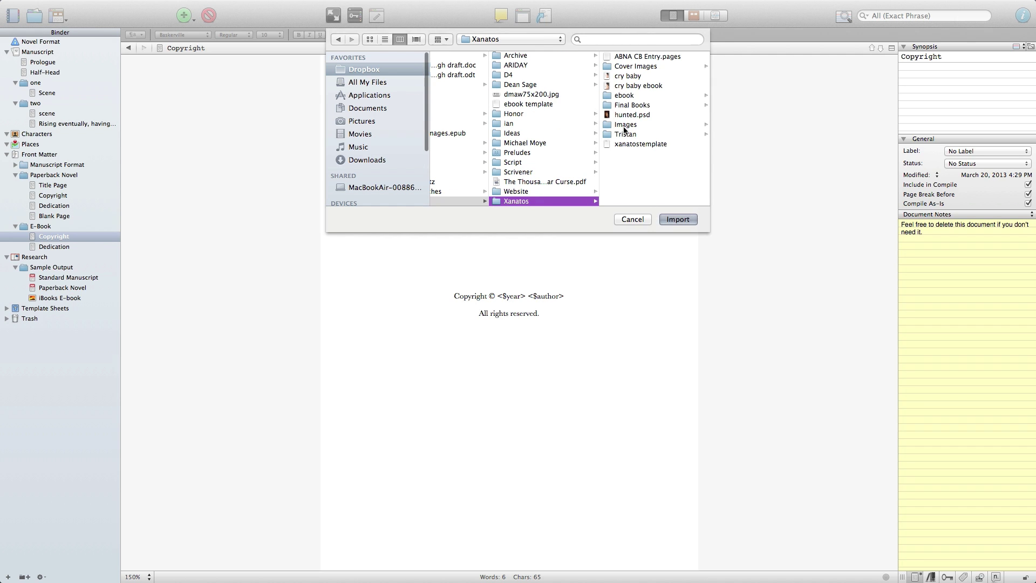
{"action": "left_click", "coordinate": [621, 67]}
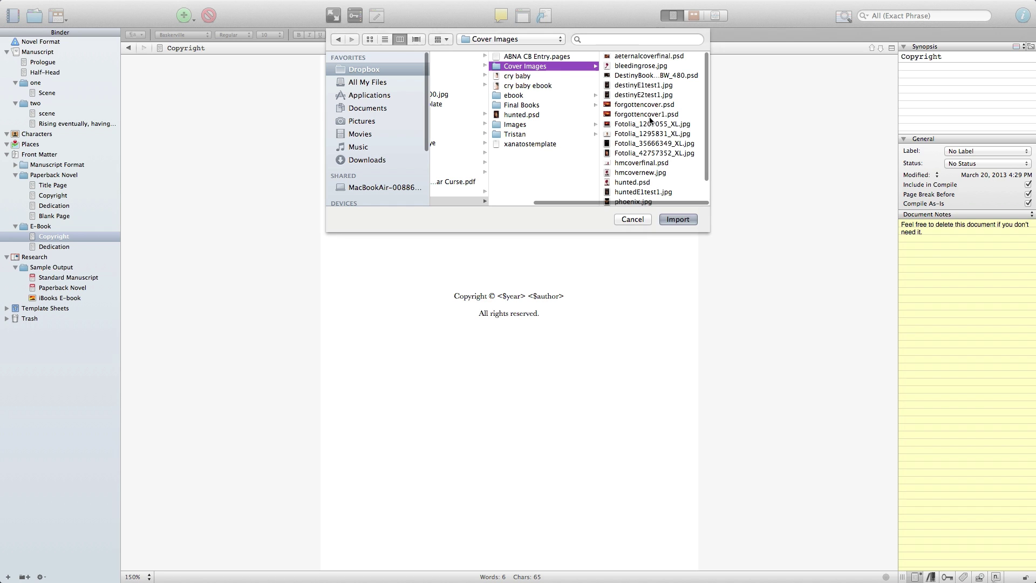
{"action": "left_click", "coordinate": [627, 173]}
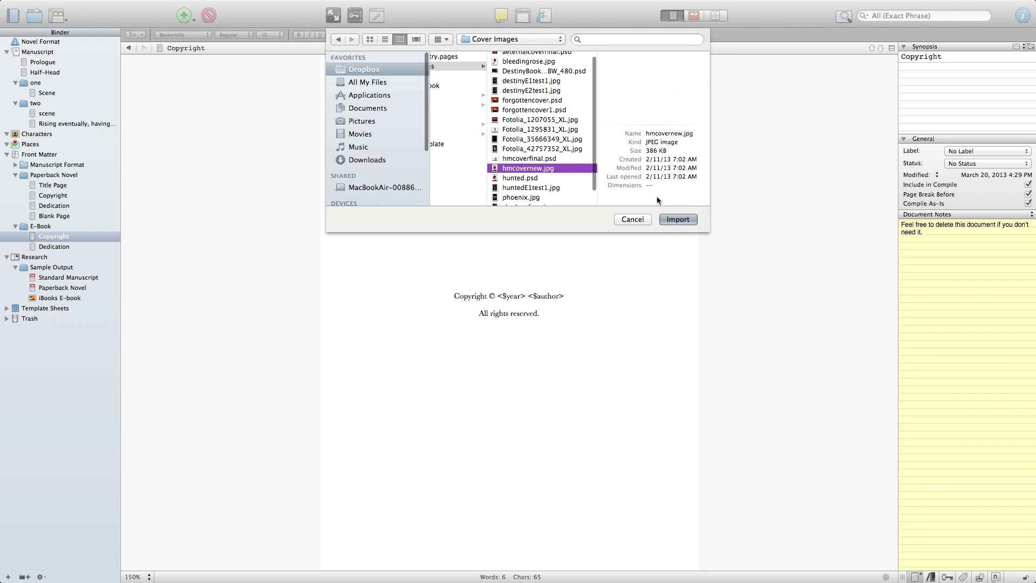
{"action": "left_click", "coordinate": [673, 219]}
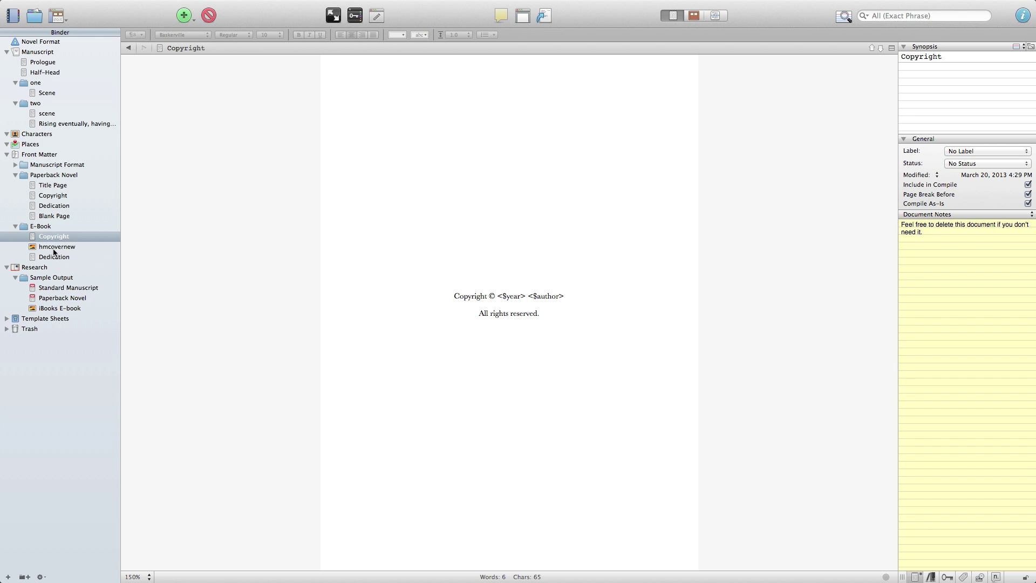
Move hmcovernew above Copyright in the E-Book folder and check Copyright and Dedication
{"action": "left_click_drag", "start_coordinate": [55, 249], "coordinate": [47, 237]}
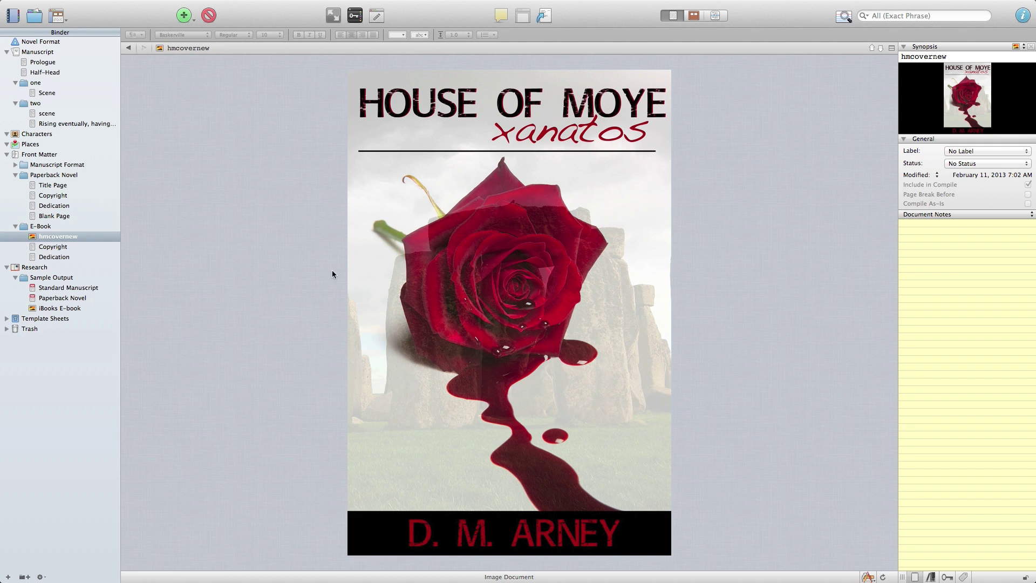
{"action": "left_click", "coordinate": [54, 247]}
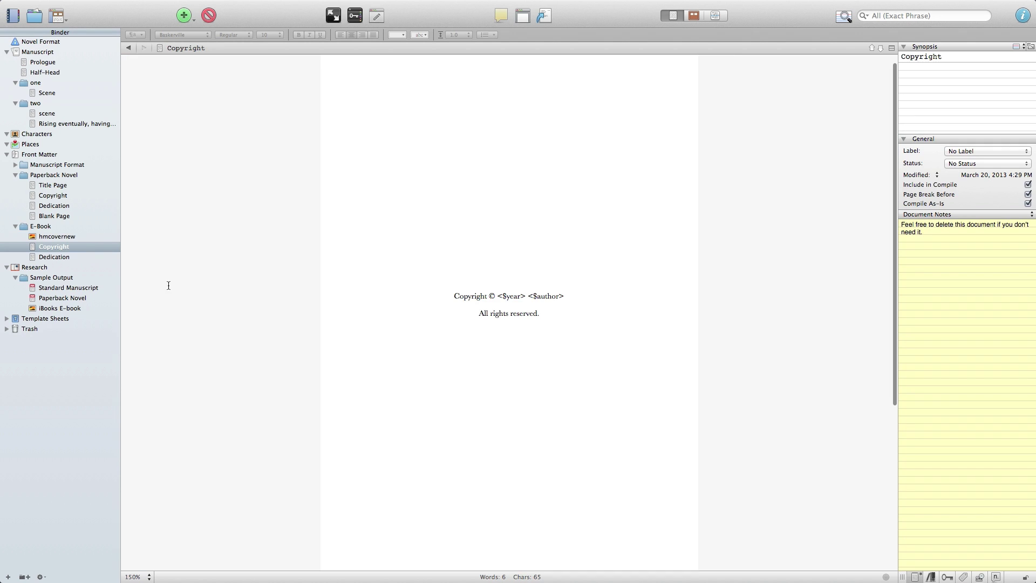
{"action": "left_click", "coordinate": [55, 257]}
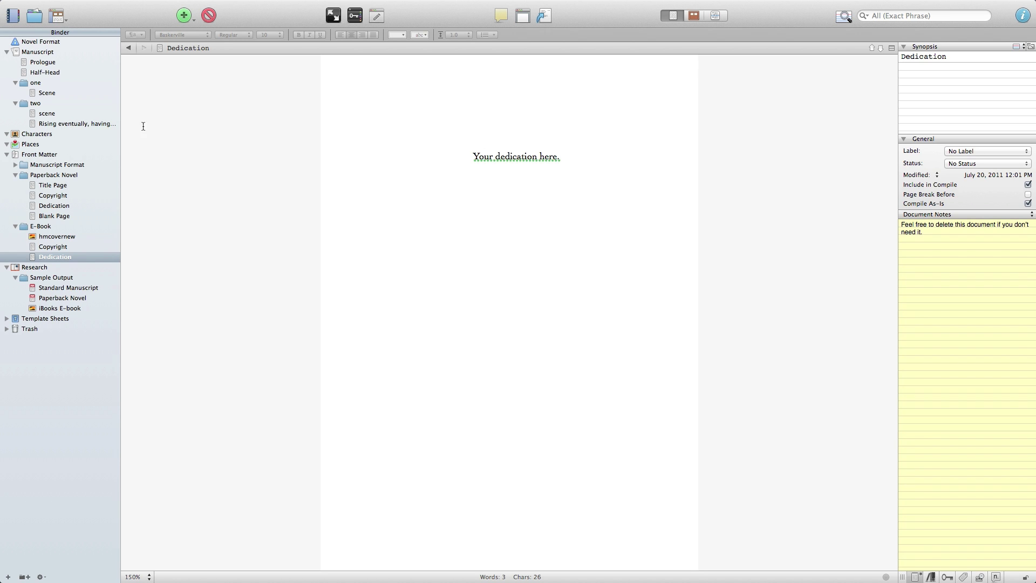
{"action": "mouse_move", "coordinate": [140, 4]}
{"action": "left_click", "coordinate": [106, 5]}
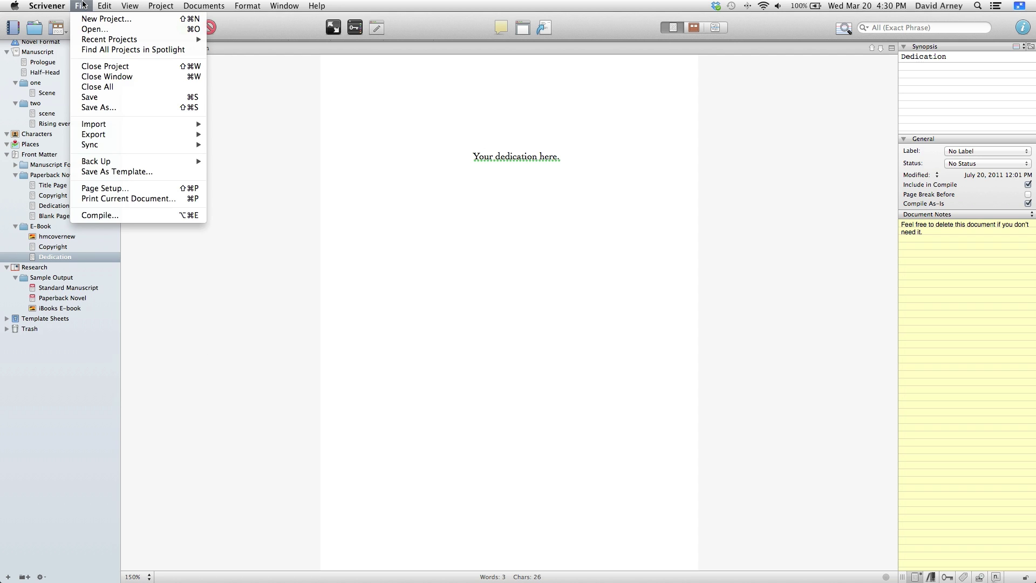
Compile as E-book with the E-Book folder as front matter and hmcovernew as cover, showing all options
{"action": "left_click", "coordinate": [115, 215]}
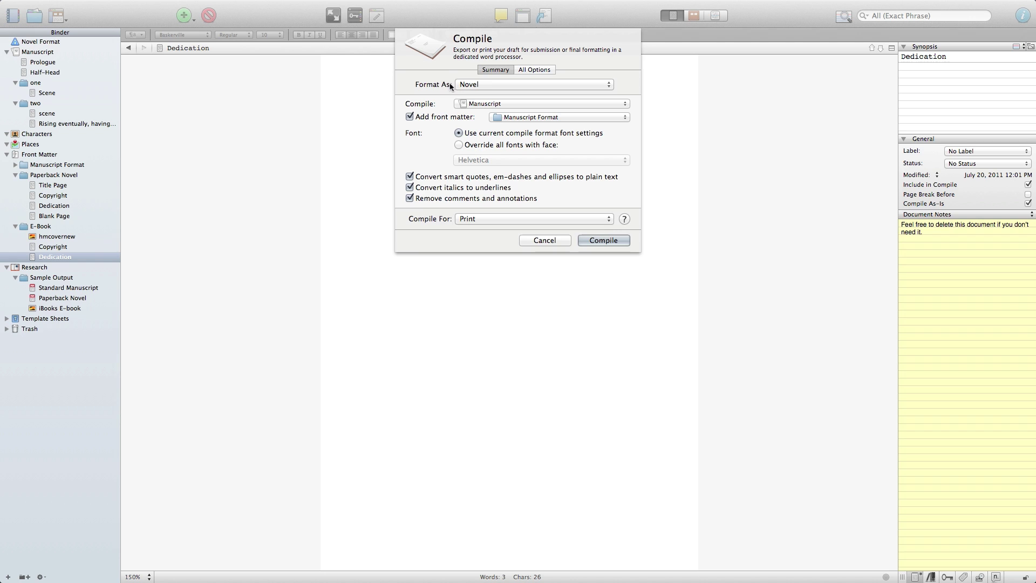
{"action": "left_click", "coordinate": [494, 85]}
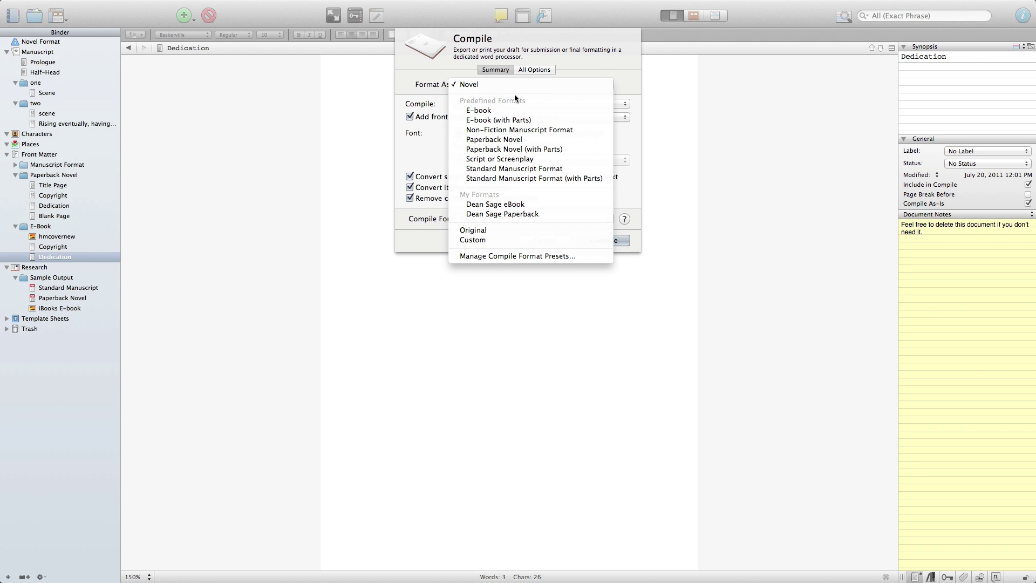
{"action": "left_click", "coordinate": [522, 109]}
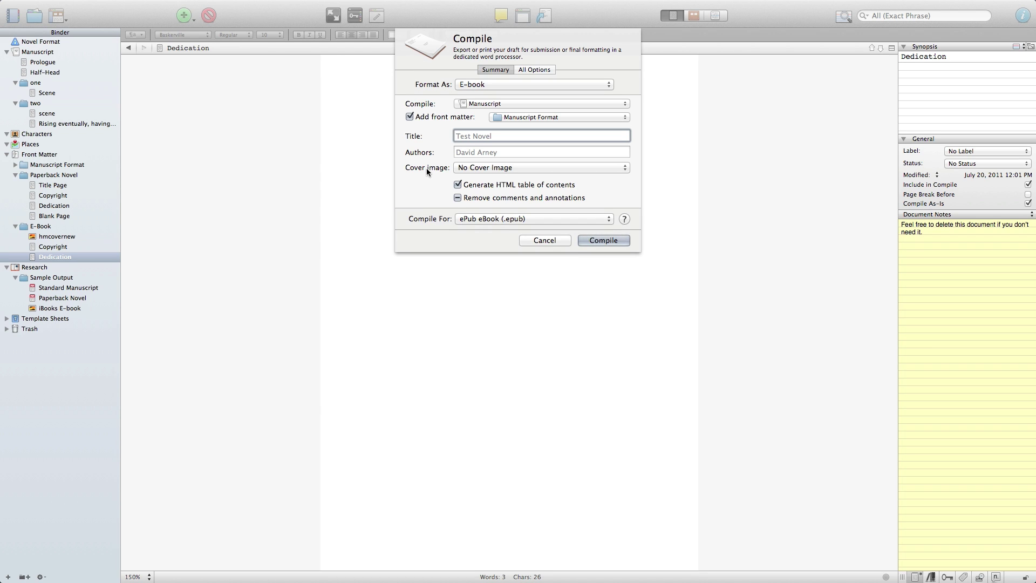
{"action": "left_click", "coordinate": [514, 118]}
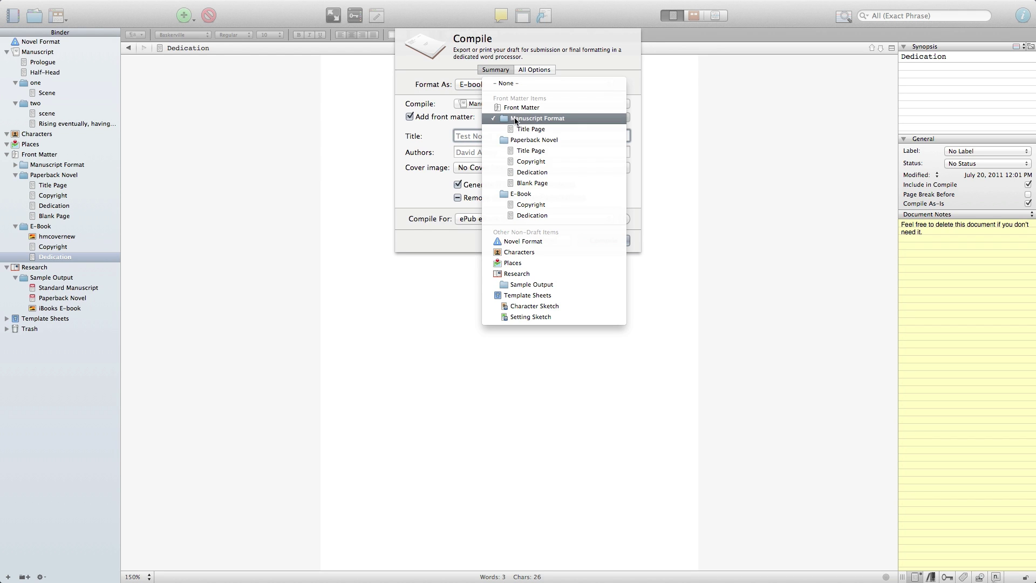
{"action": "left_click", "coordinate": [513, 193]}
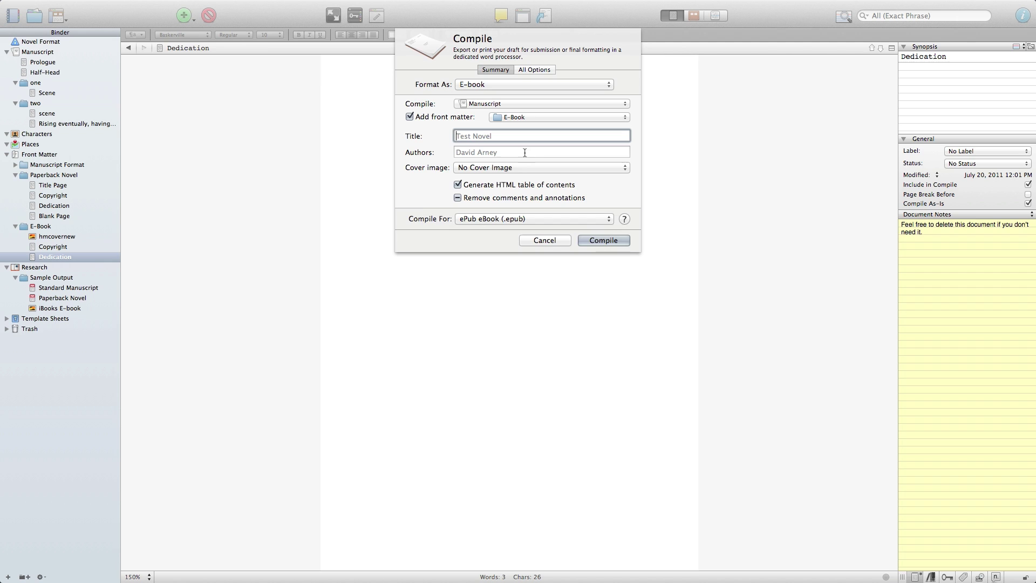
{"action": "left_click", "coordinate": [496, 167]}
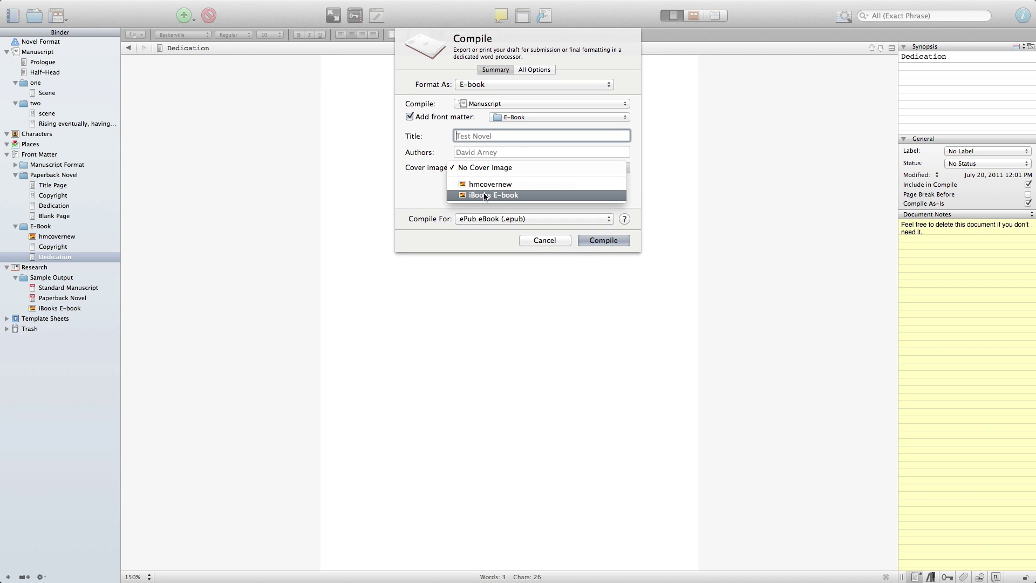
{"action": "left_click", "coordinate": [481, 186]}
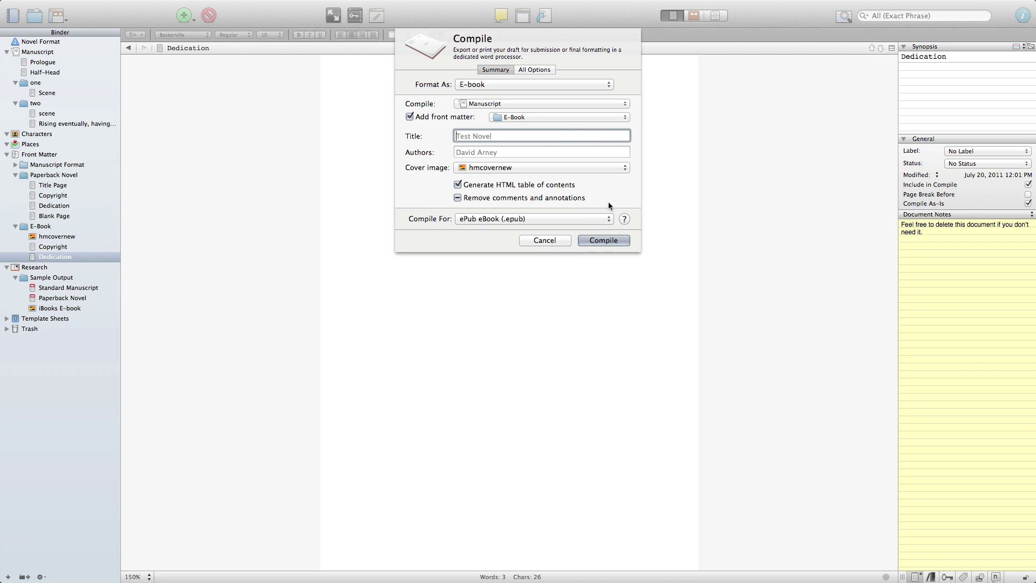
{"action": "left_click", "coordinate": [526, 71]}
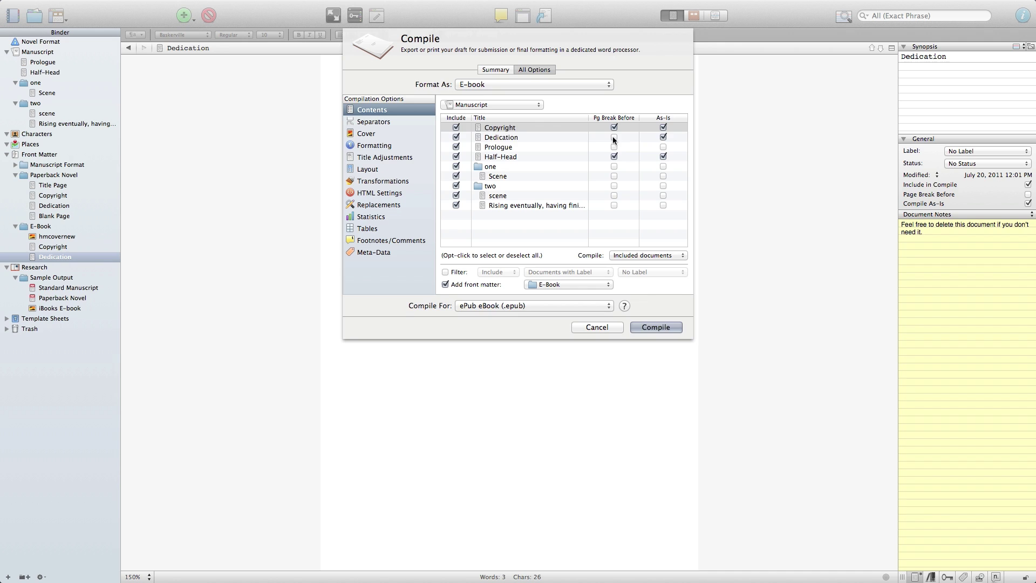
Tick Page Break Before for Dedication, Prologue and chapter one, then view the Separators settings
{"action": "left_click", "coordinate": [613, 137]}
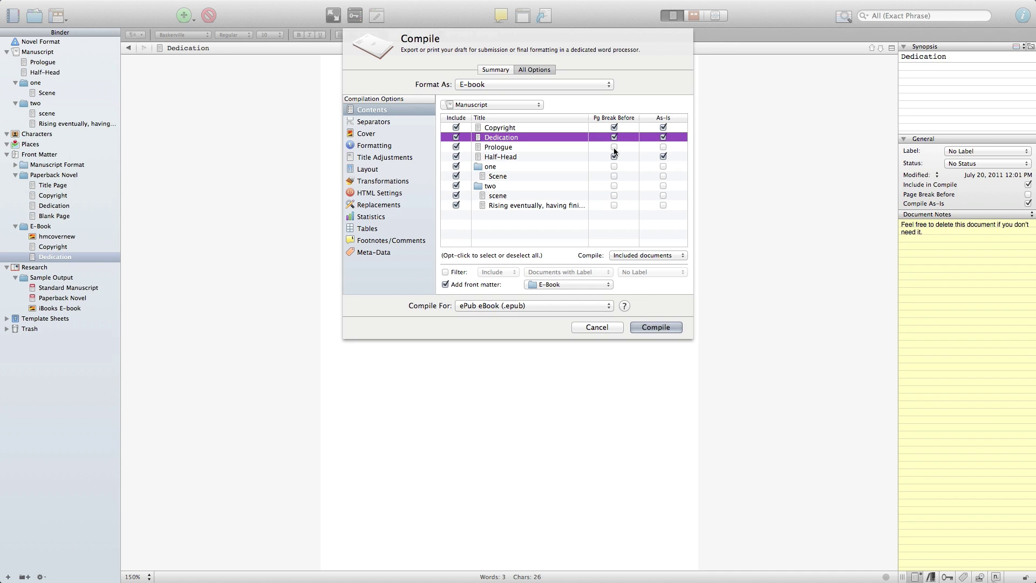
{"action": "left_click", "coordinate": [613, 147]}
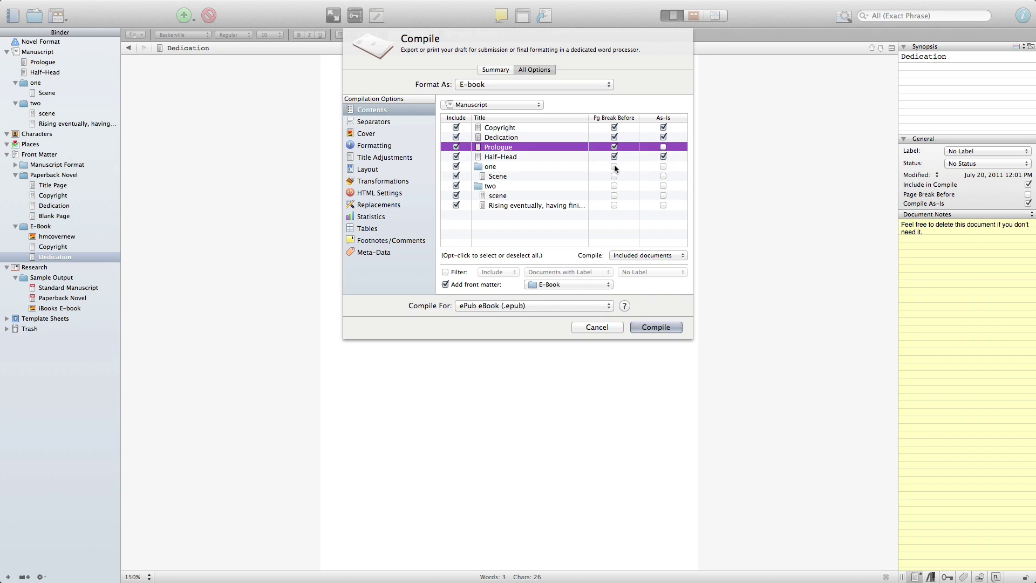
{"action": "left_click", "coordinate": [613, 167]}
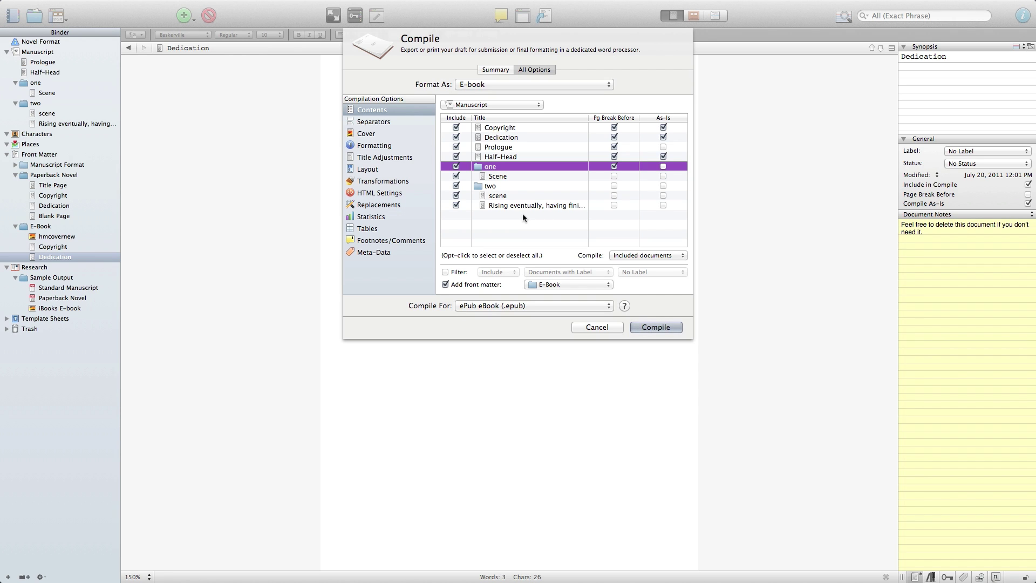
{"action": "left_click", "coordinate": [369, 125]}
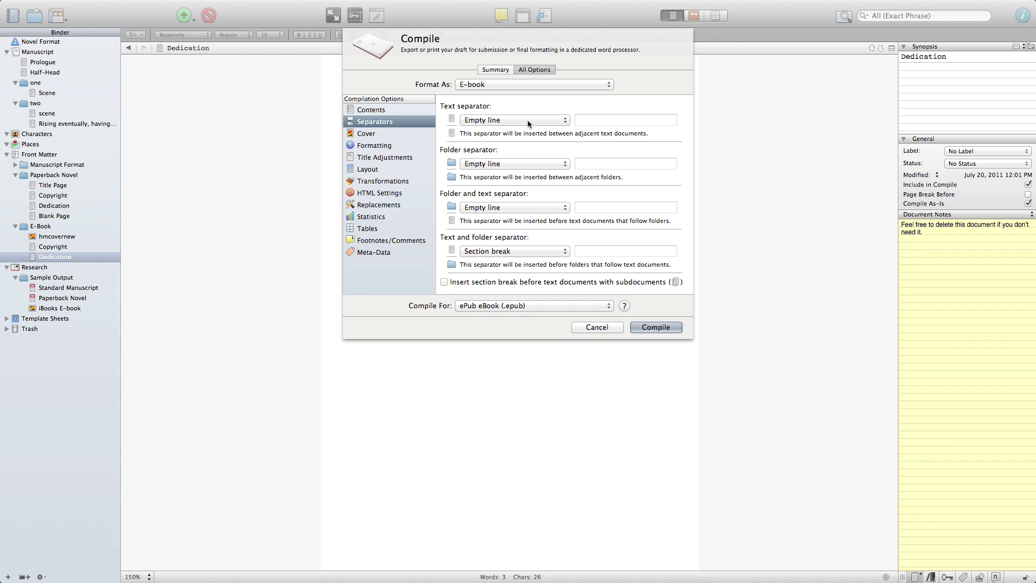
Review the Cover settings, then show the Compile dialog's Formatting options
{"action": "left_click", "coordinate": [385, 133]}
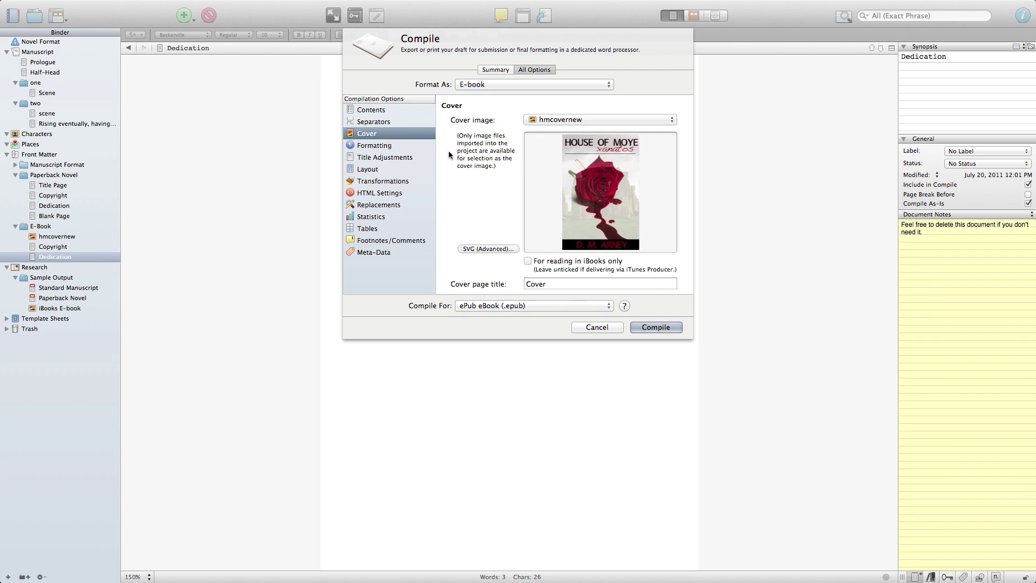
{"action": "left_click", "coordinate": [373, 147]}
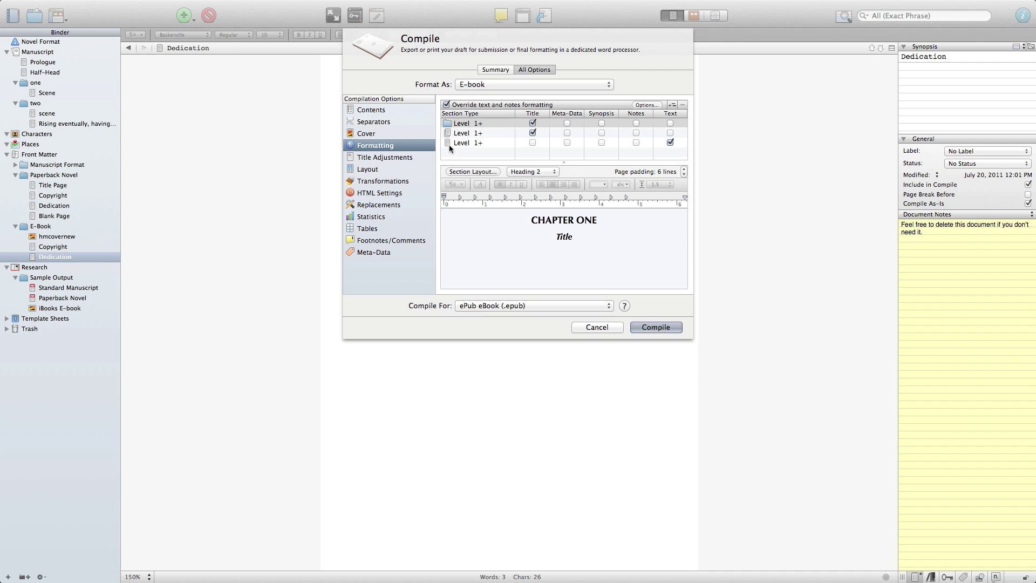
Preview the body text, chapter heading and folder section formats, and inspect the folder's Chapter title prefix
{"action": "left_click", "coordinate": [477, 142]}
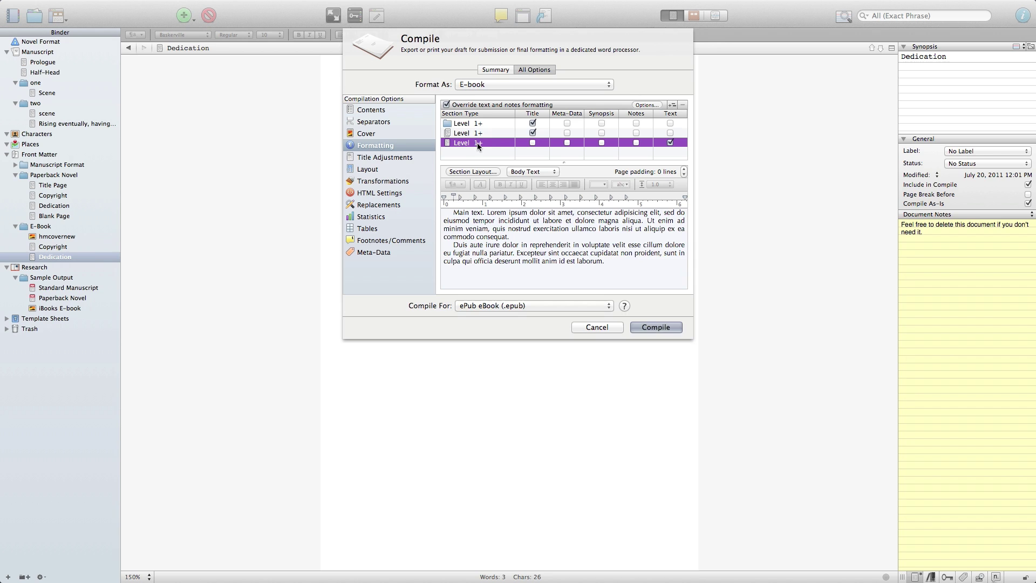
{"action": "left_click", "coordinate": [469, 133]}
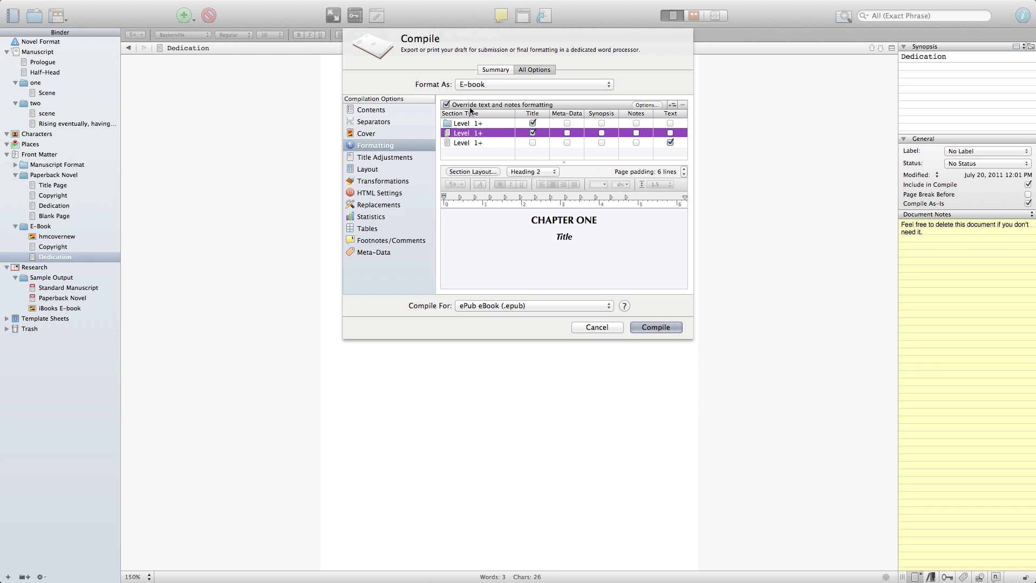
{"action": "left_click", "coordinate": [469, 123]}
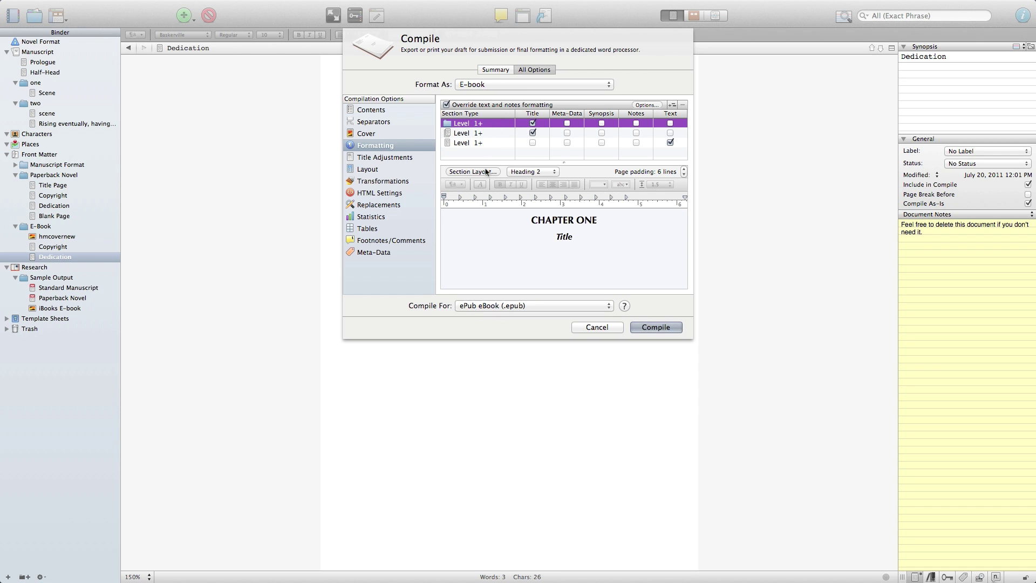
{"action": "left_click", "coordinate": [465, 170]}
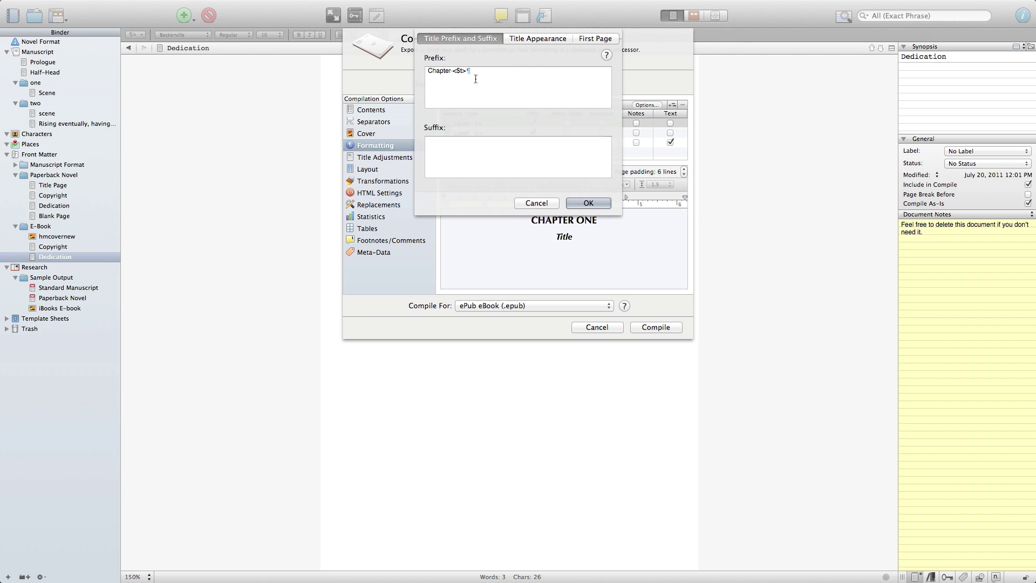
{"action": "left_click_drag", "start_coordinate": [470, 72], "coordinate": [427, 72]}
{"action": "left_click", "coordinate": [536, 202]}
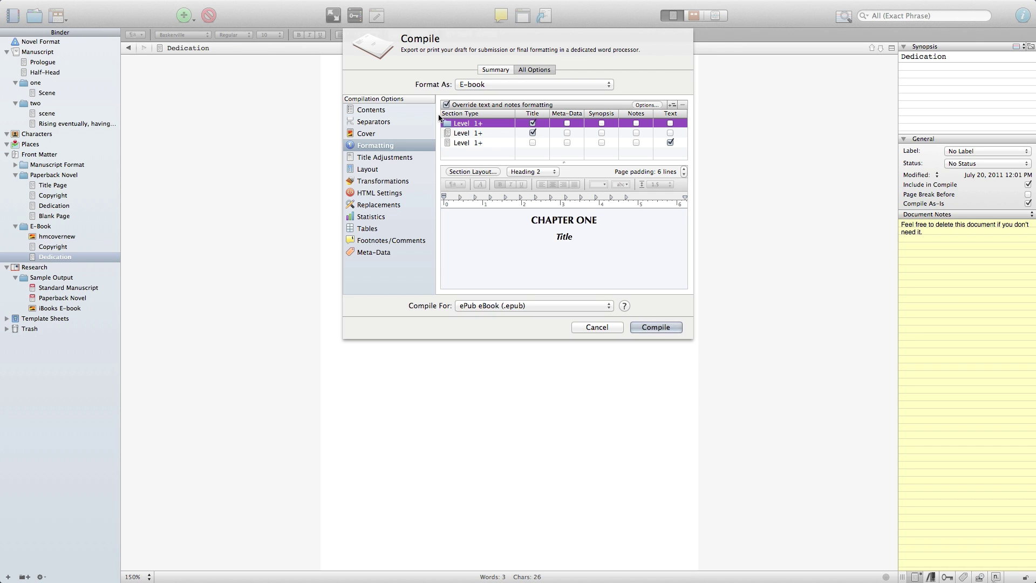
Delete the 'Chapter <$t>' prefix from the folder title settings and confirm
{"action": "left_click", "coordinate": [472, 171]}
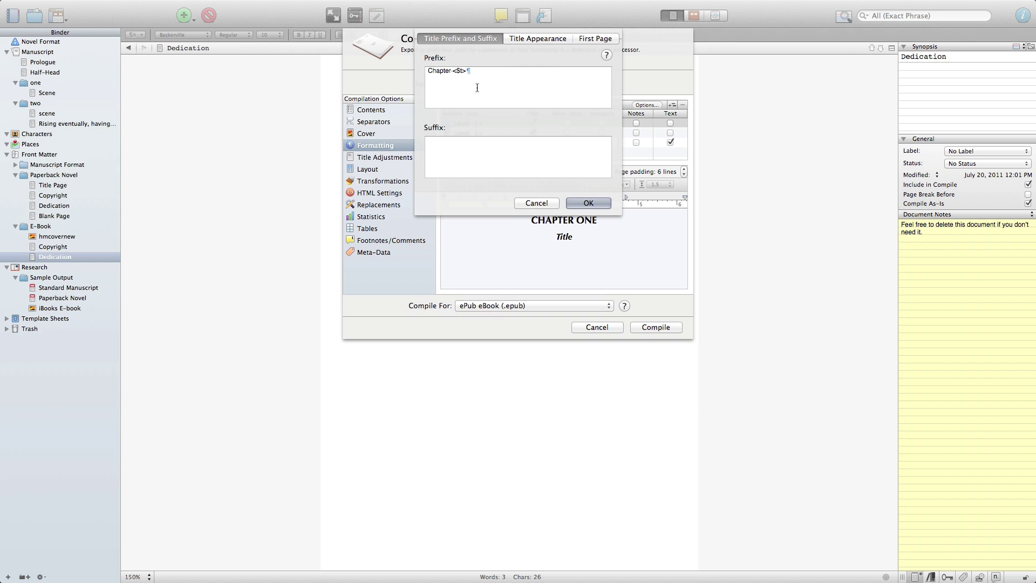
{"action": "key", "text": "super+a"}
{"action": "key", "text": "BackSpace"}
{"action": "left_click", "coordinate": [575, 202]}
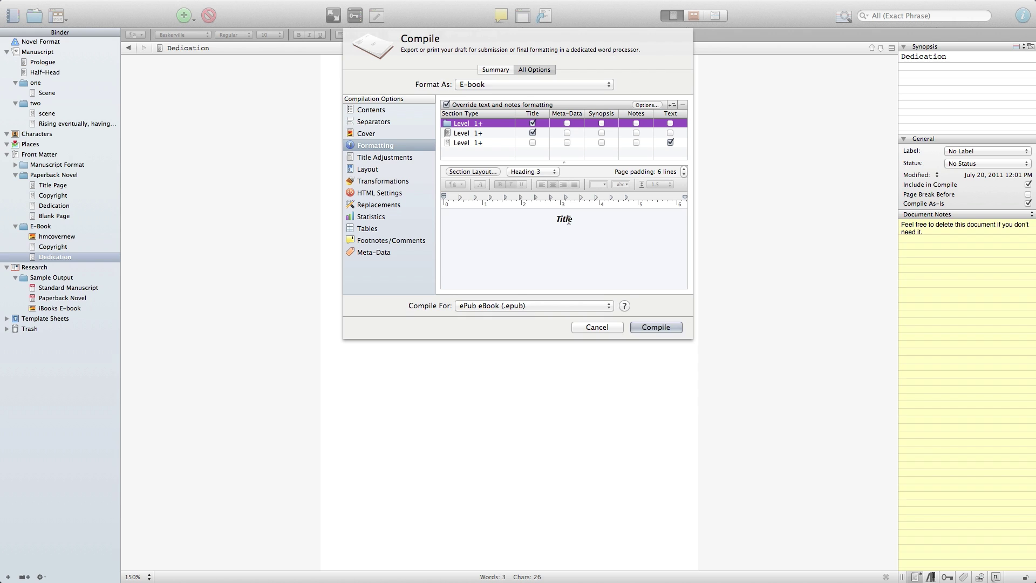
Try uppercase lettering for the folder title, then discard that appearance change
{"action": "left_click_drag", "start_coordinate": [576, 218], "coordinate": [548, 219]}
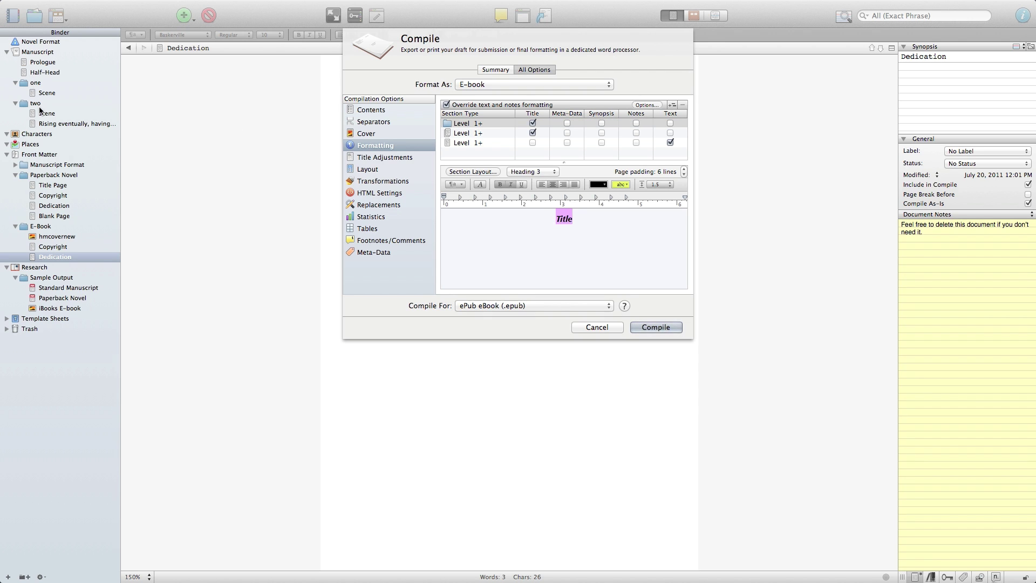
{"action": "left_click", "coordinate": [538, 221]}
{"action": "left_click", "coordinate": [474, 172]}
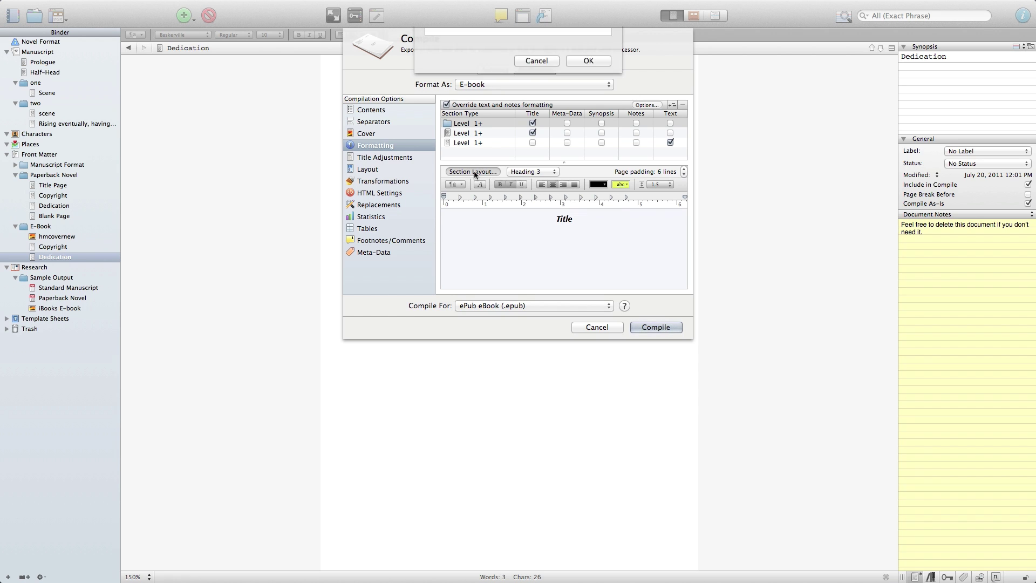
{"action": "left_click", "coordinate": [530, 39]}
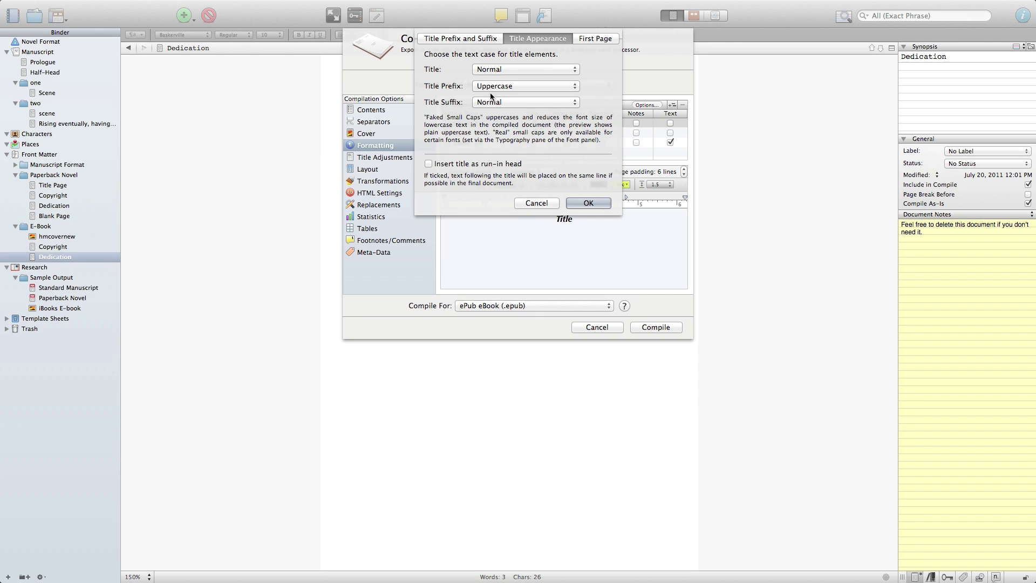
{"action": "left_click", "coordinate": [491, 68]}
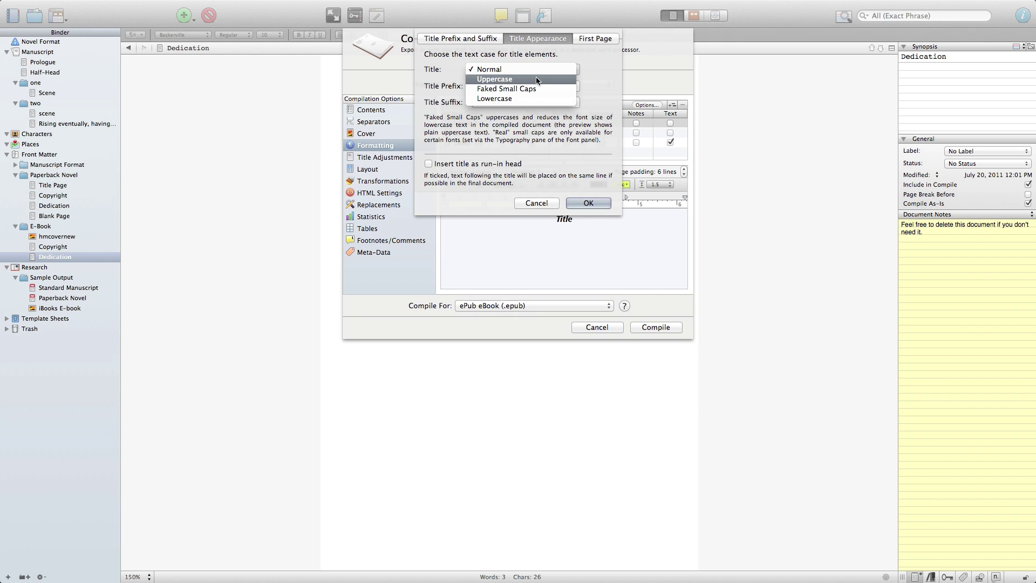
{"action": "left_click", "coordinate": [508, 80]}
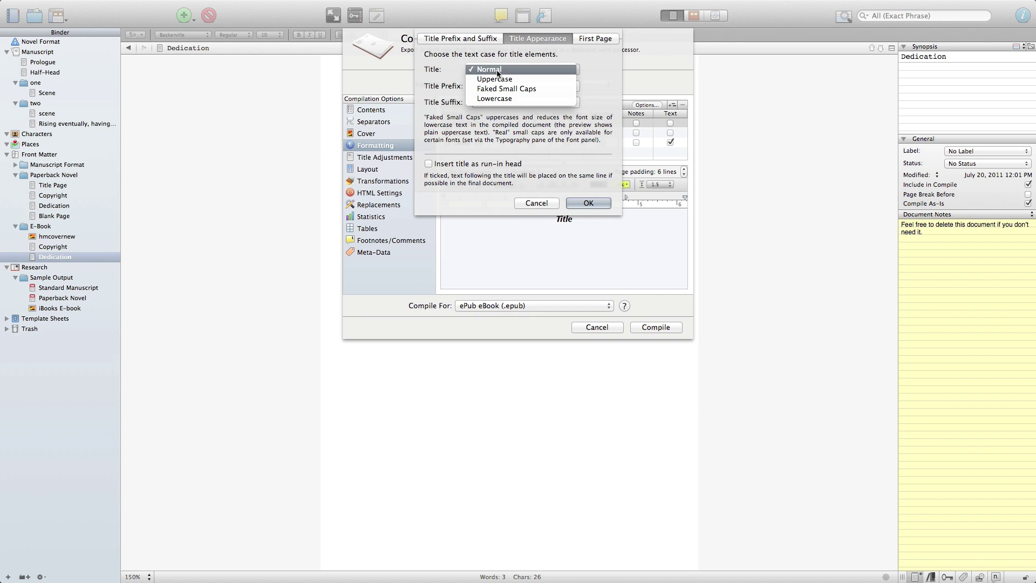
{"action": "left_click", "coordinate": [548, 204]}
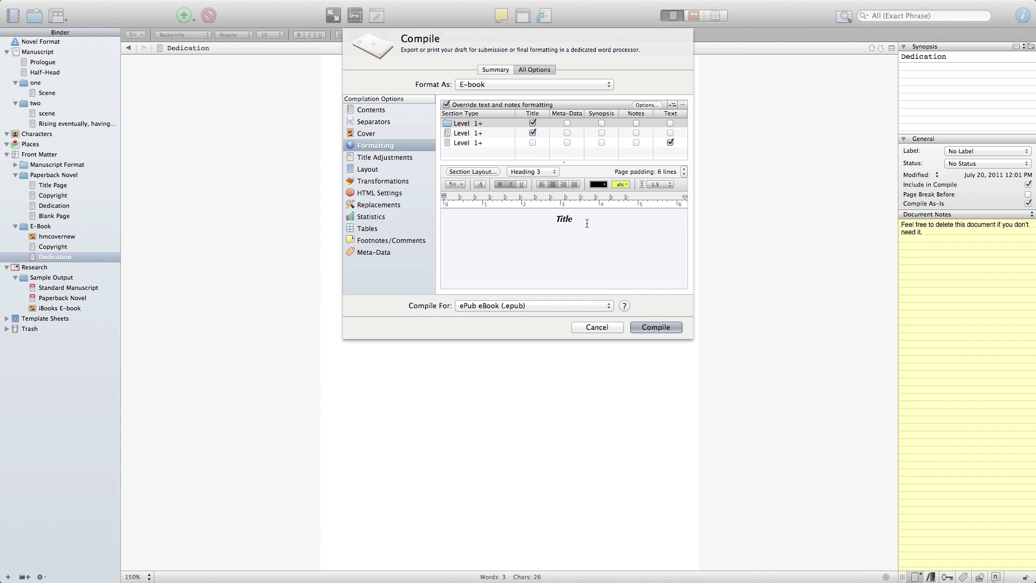
Right-align the folder Title sample, enlarge its font, and keep Heading 3 as its style
{"action": "left_click", "coordinate": [557, 219]}
{"action": "mouse_move", "coordinate": [671, 174]}
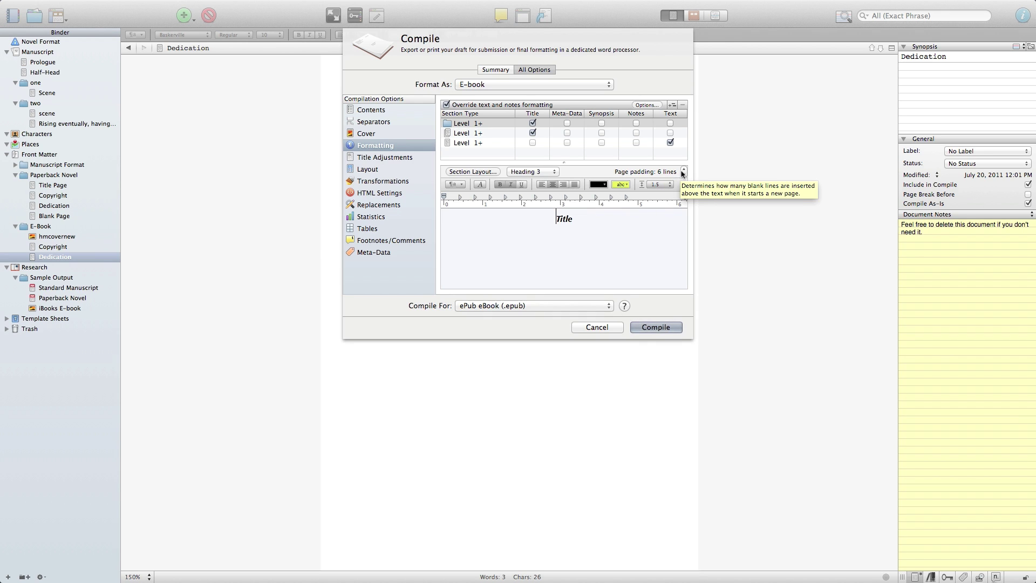
{"action": "left_click", "coordinate": [527, 221]}
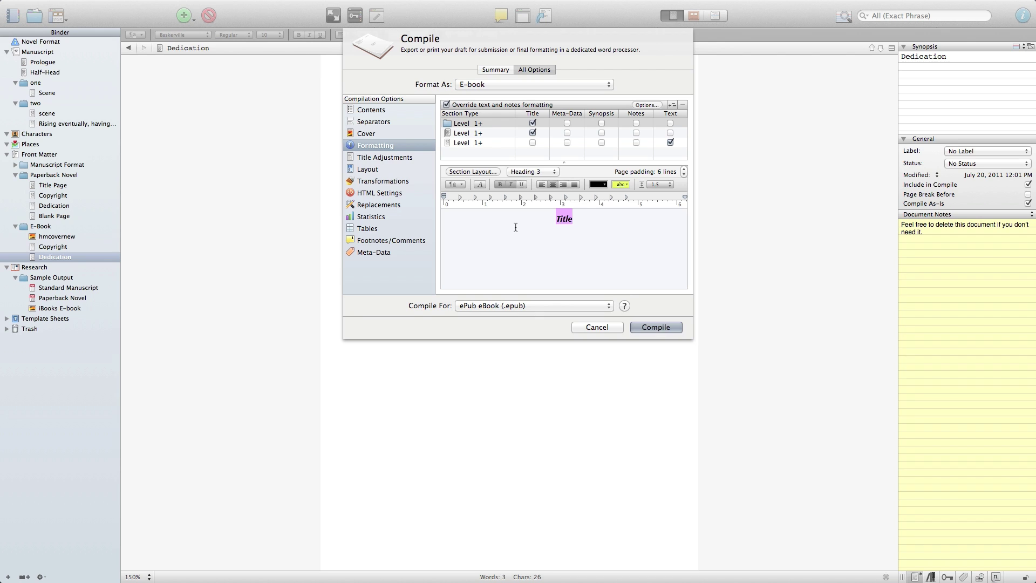
{"action": "left_click", "coordinate": [566, 187]}
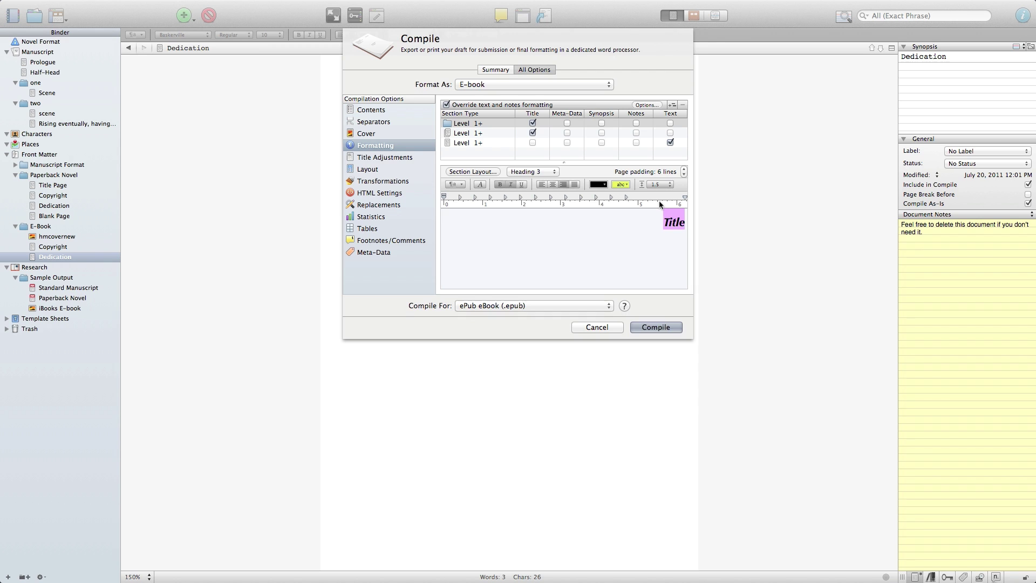
{"action": "key", "text": "super+plus"}
{"action": "key", "text": "super+plus"}
{"action": "left_click", "coordinate": [535, 172]}
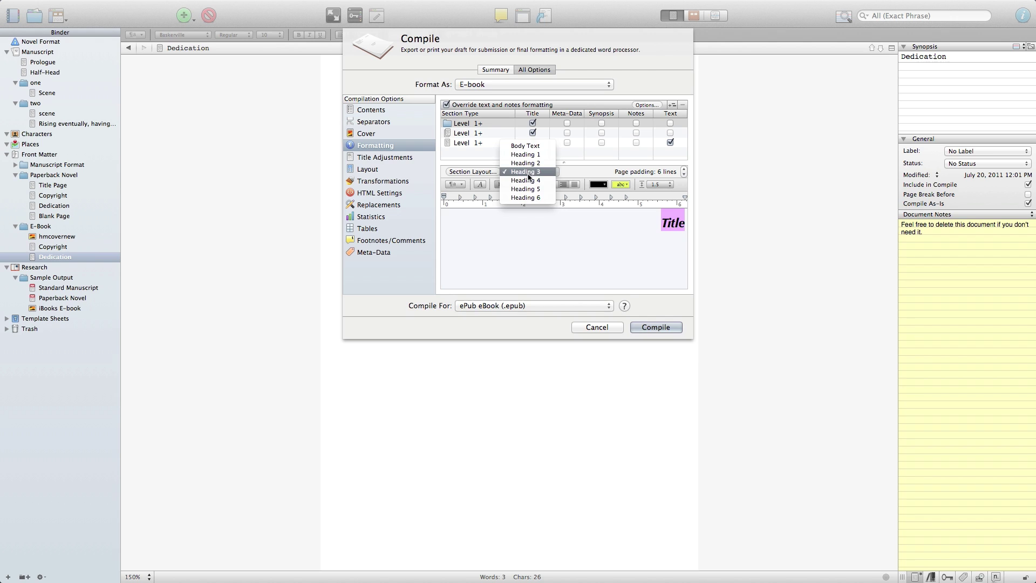
{"action": "left_click", "coordinate": [528, 175]}
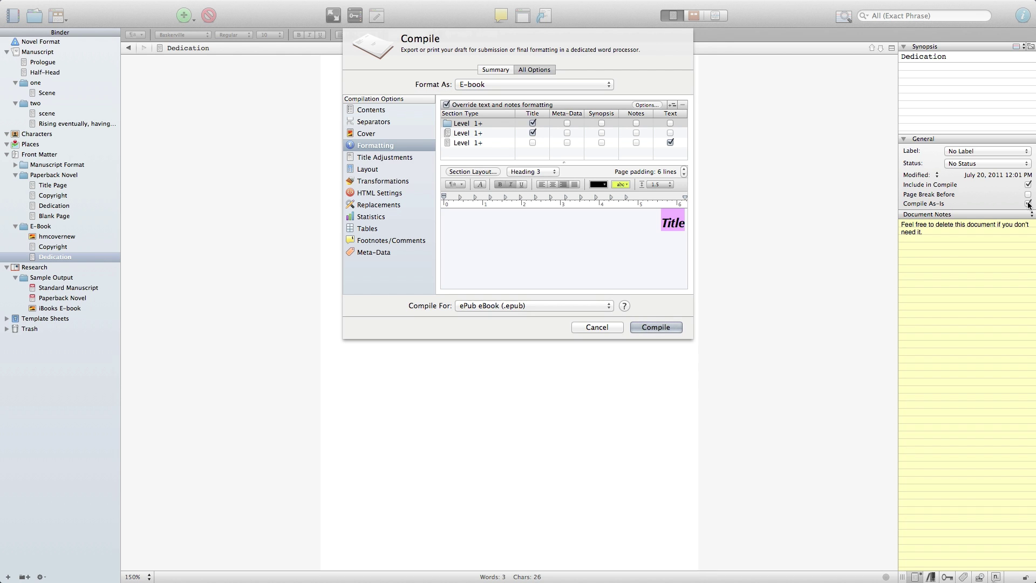
Turn off 'Remove first paragraph indents' in the formatting options
{"action": "left_click", "coordinate": [643, 106]}
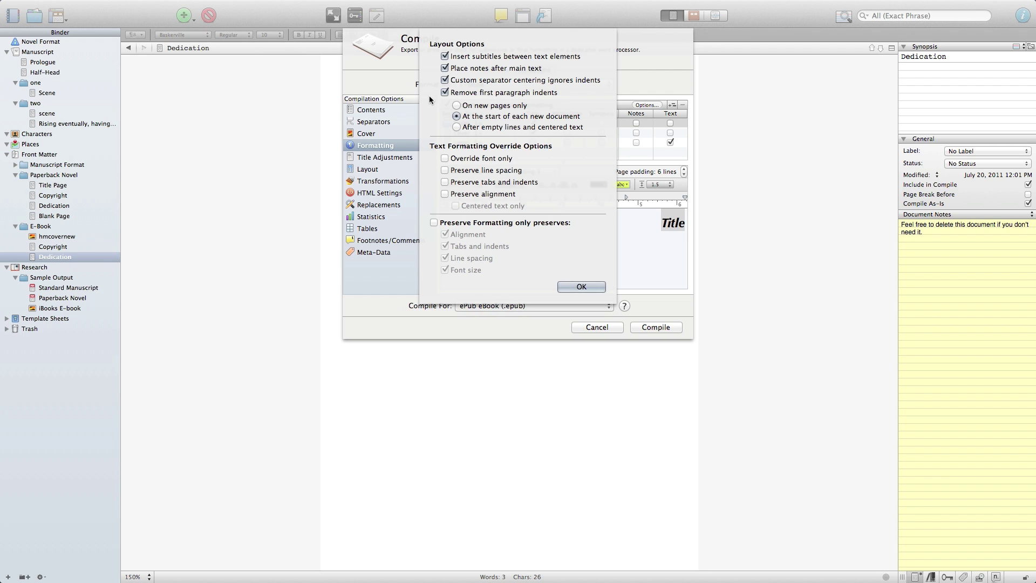
{"action": "left_click", "coordinate": [448, 93]}
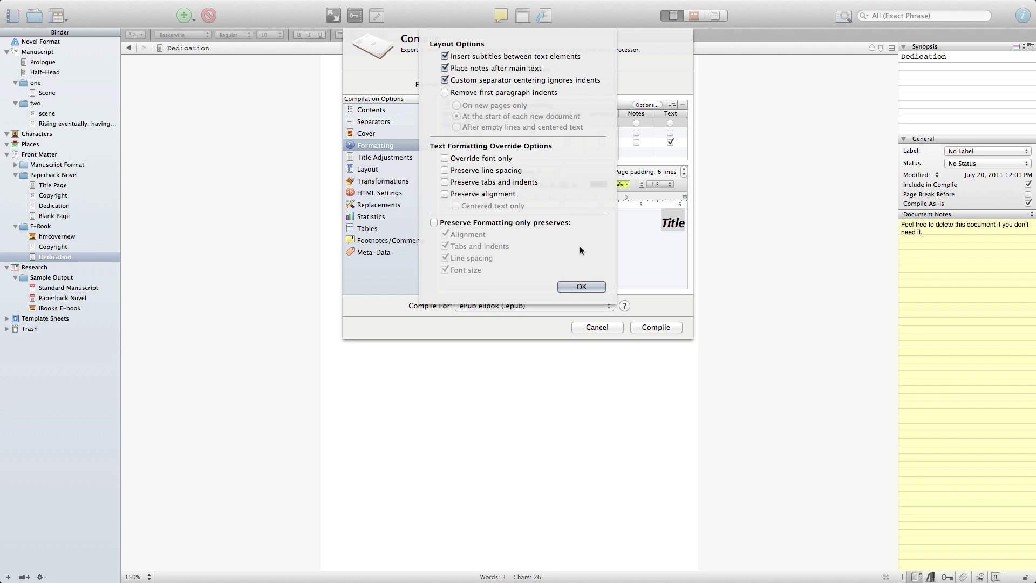
{"action": "left_click", "coordinate": [577, 286]}
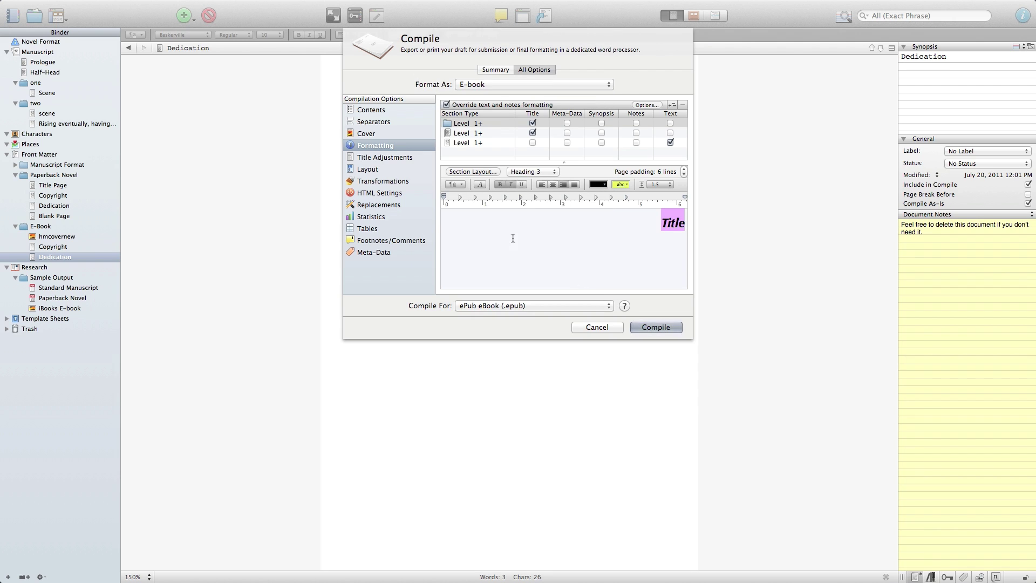
Check body text section formatting, then view Title Adjustments and the Layout table-of-contents settings
{"action": "left_click", "coordinate": [463, 143]}
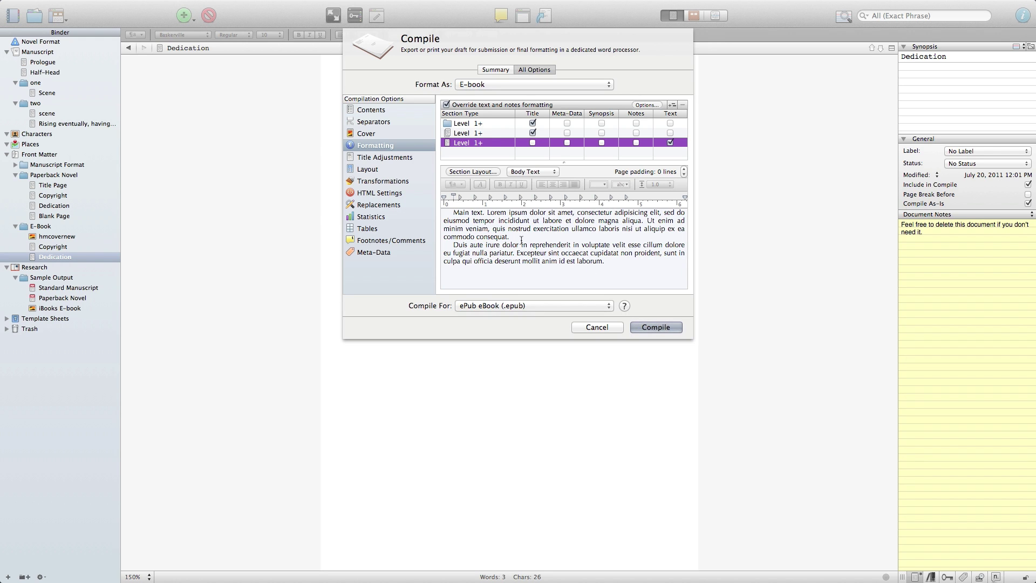
{"action": "left_click", "coordinate": [399, 157]}
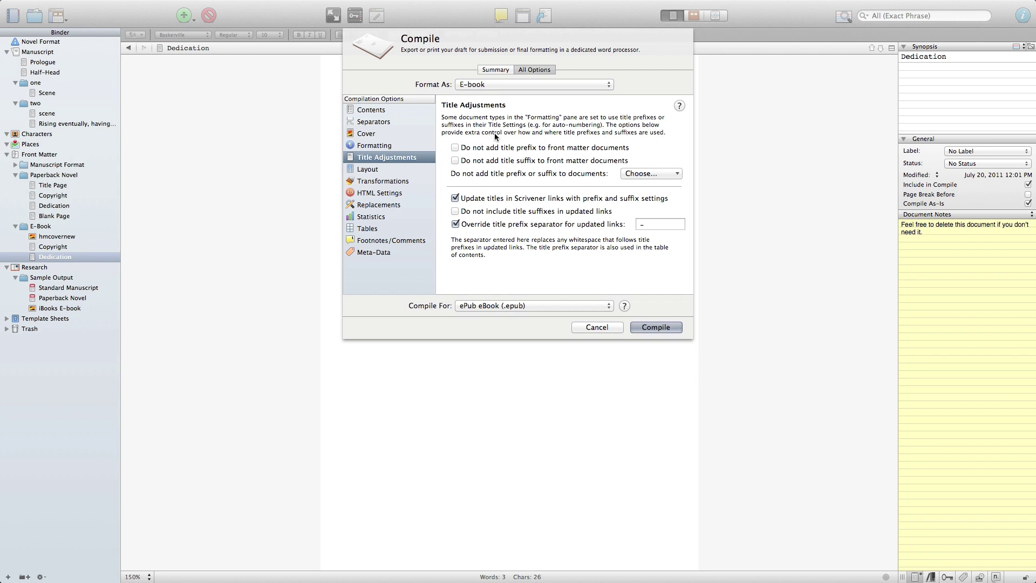
{"action": "left_click", "coordinate": [376, 170]}
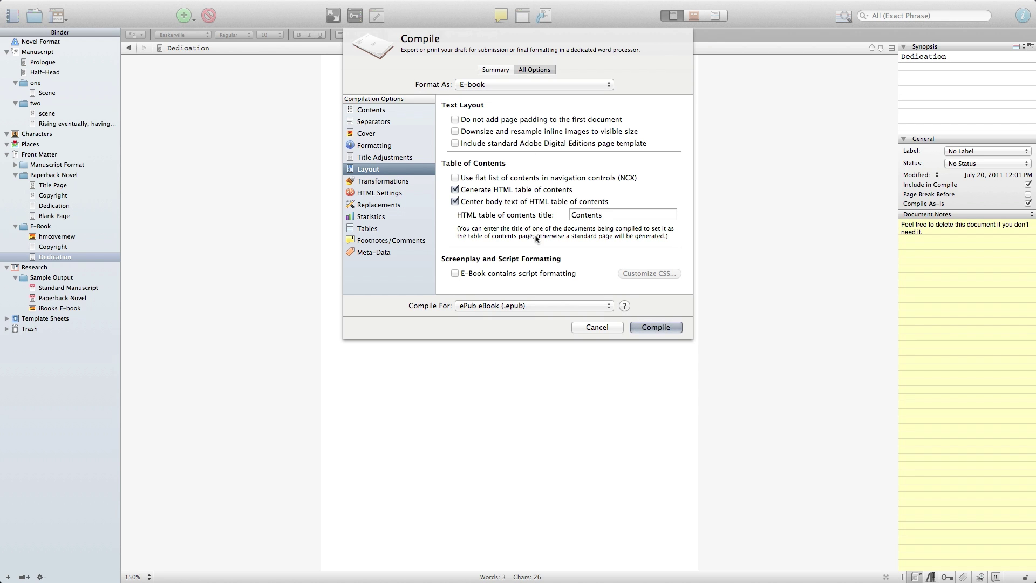
Enable Straighten smart quotes in Transformations and view the HTML settings
{"action": "left_click", "coordinate": [384, 182]}
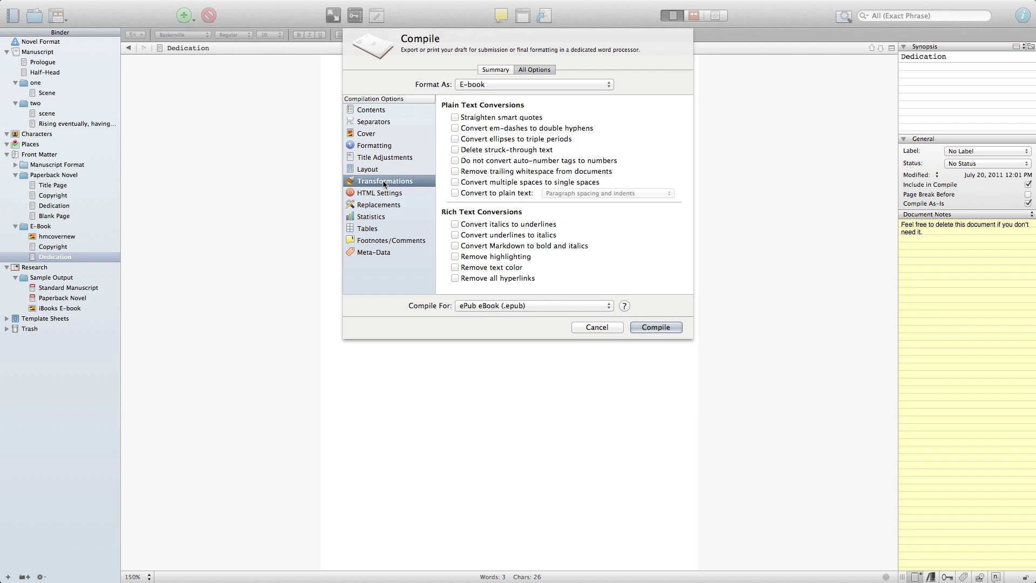
{"action": "left_click", "coordinate": [455, 118]}
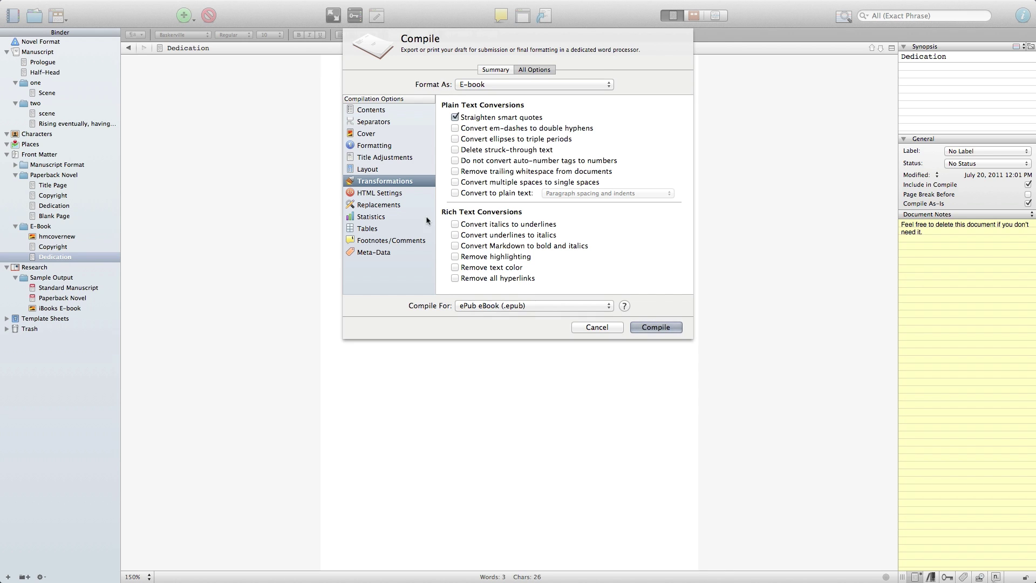
{"action": "left_click", "coordinate": [376, 195]}
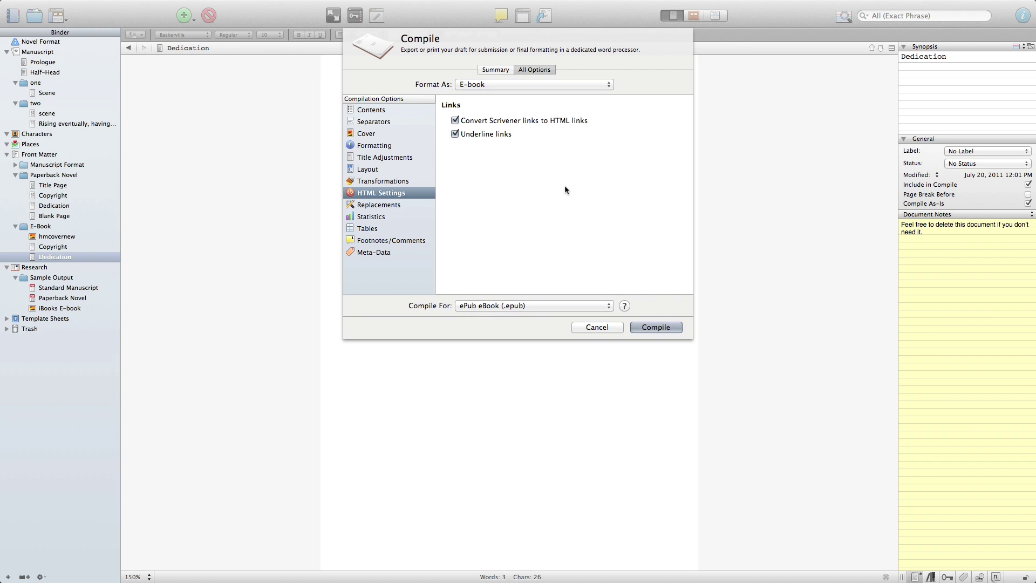
Step through Replacements, Statistics, Tables and Footnotes/Comments settings to the ePub Meta-Data fields
{"action": "left_click", "coordinate": [402, 205]}
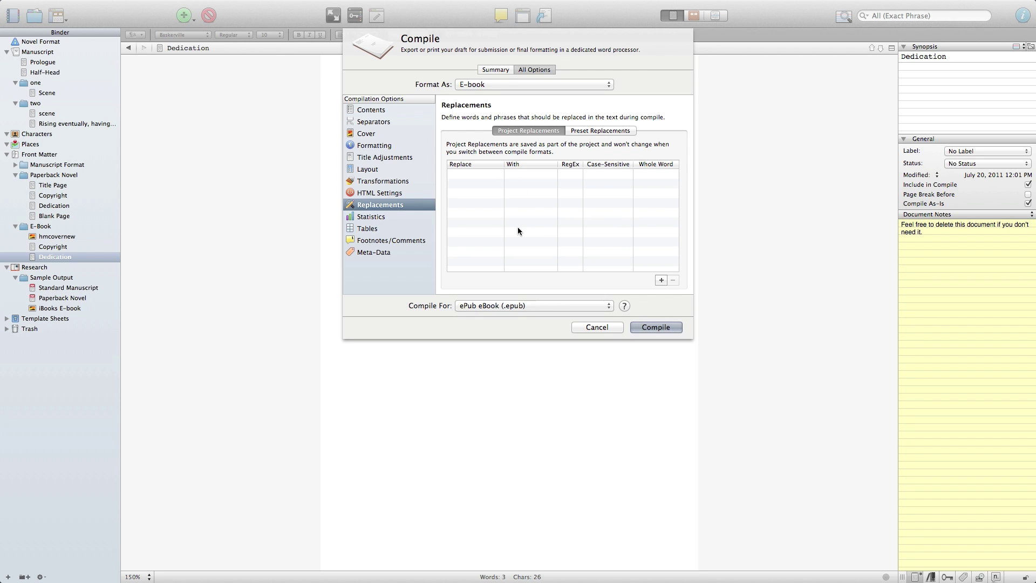
{"action": "left_click", "coordinate": [366, 218]}
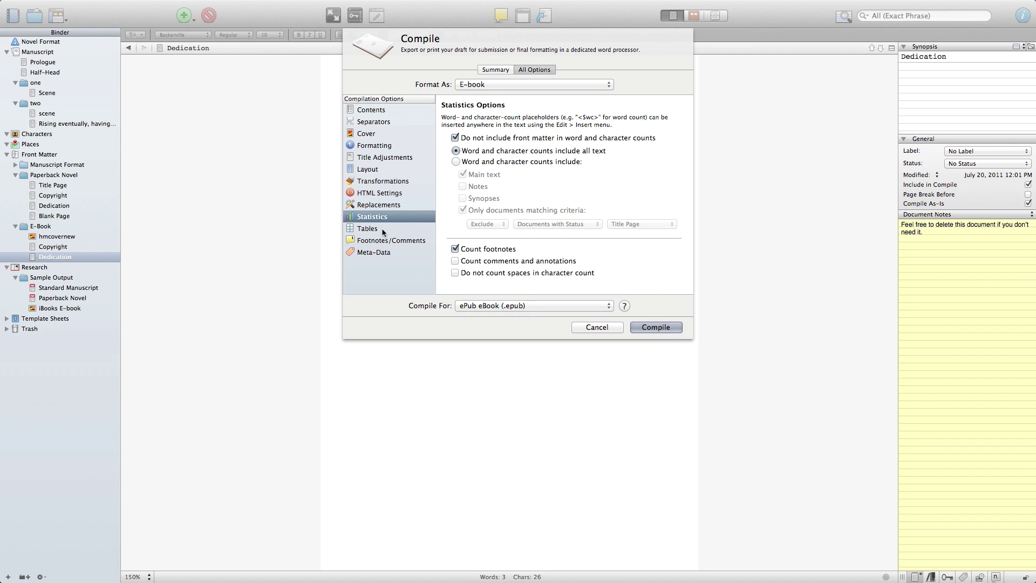
{"action": "left_click", "coordinate": [382, 232]}
{"action": "left_click", "coordinate": [375, 241]}
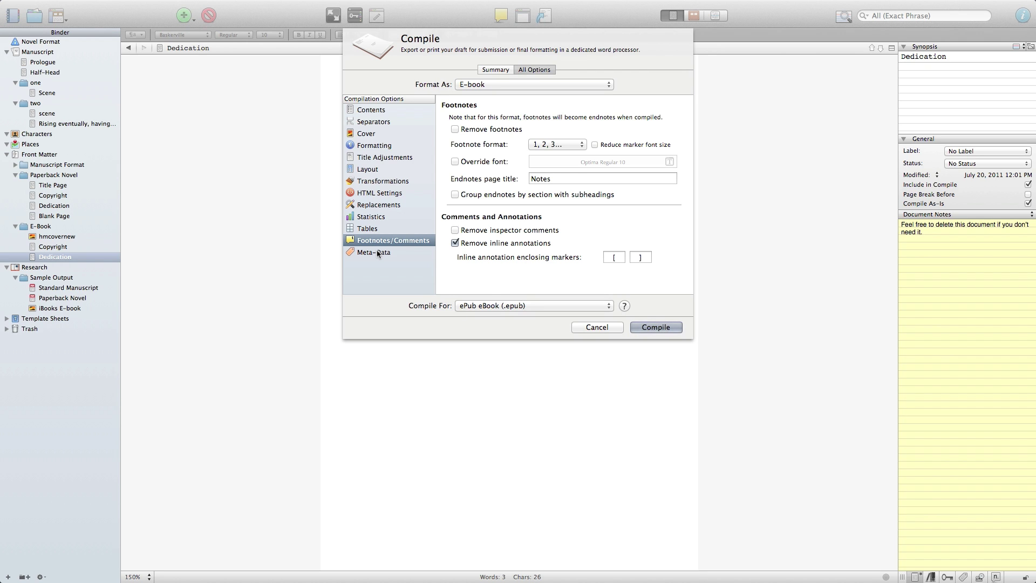
{"action": "left_click", "coordinate": [375, 253]}
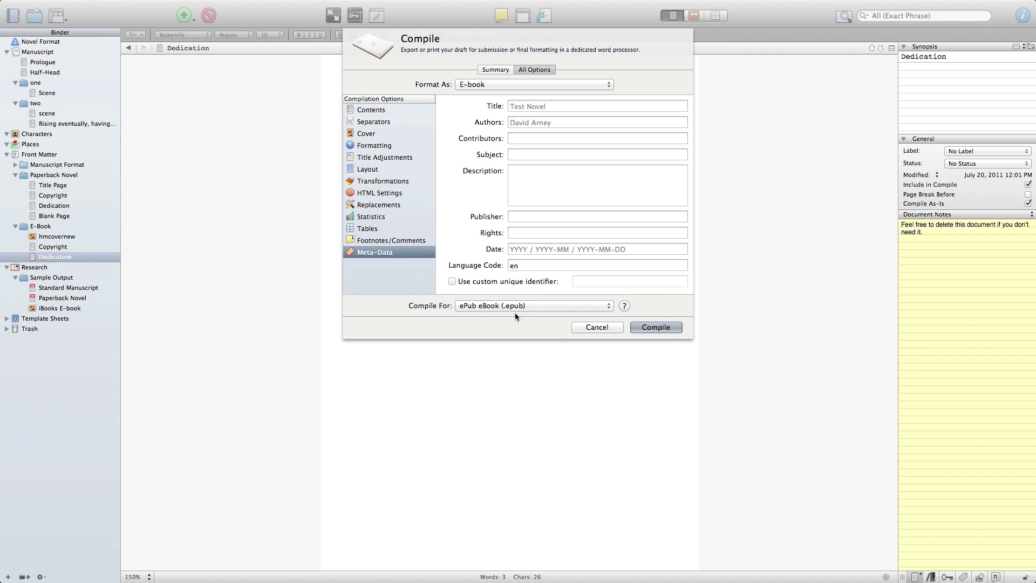
Compile the project as an ePub eBook and export it as test1 to Documents
{"action": "left_click", "coordinate": [478, 306]}
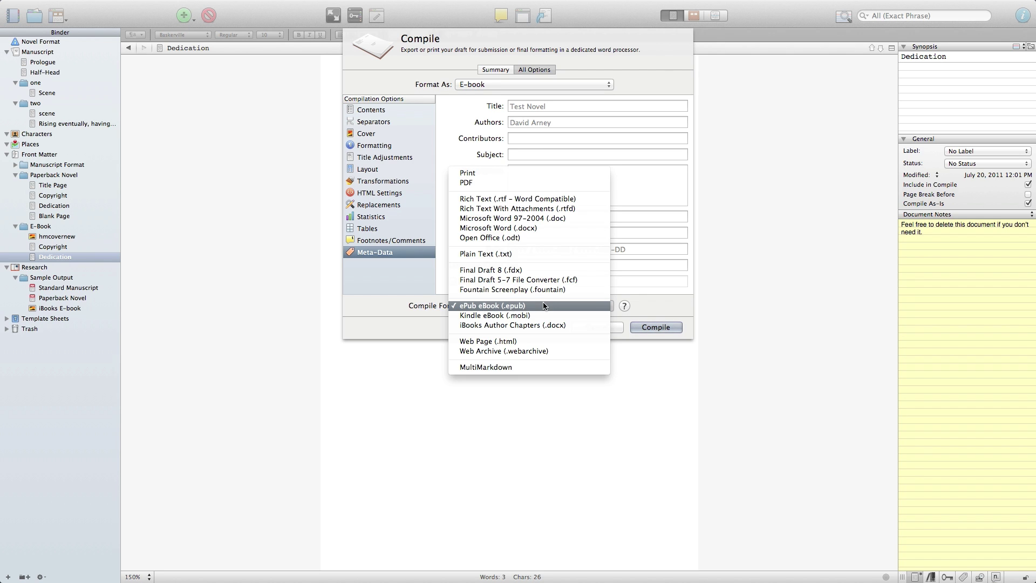
{"action": "left_click", "coordinate": [534, 303]}
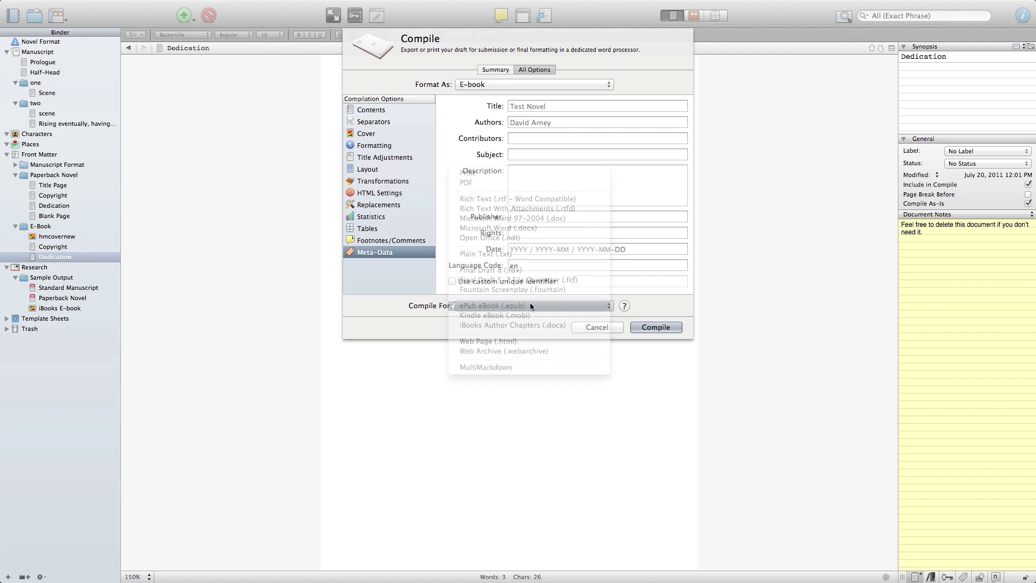
{"action": "left_click", "coordinate": [643, 328]}
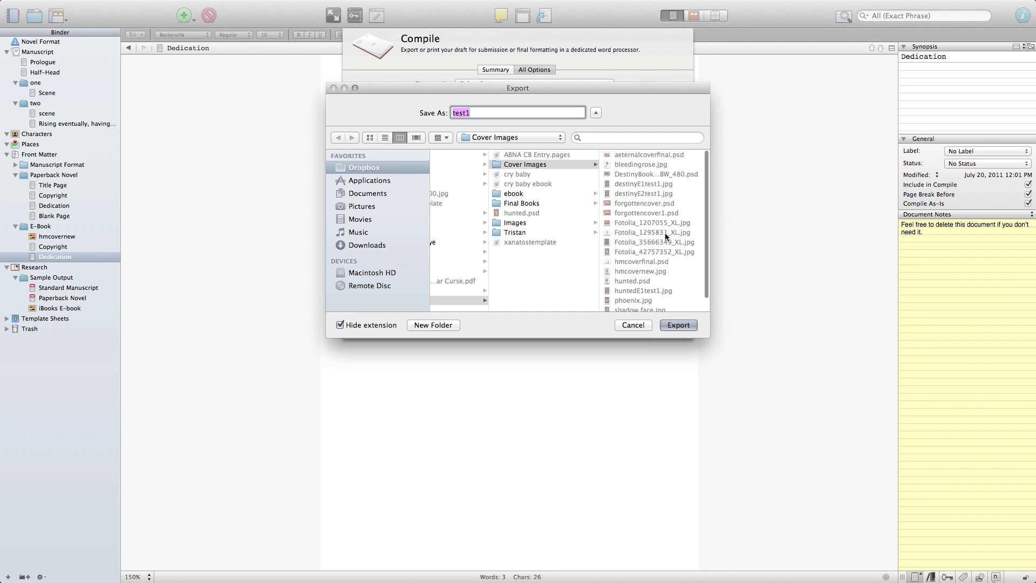
{"action": "left_click", "coordinate": [355, 193]}
{"action": "left_click", "coordinate": [678, 325]}
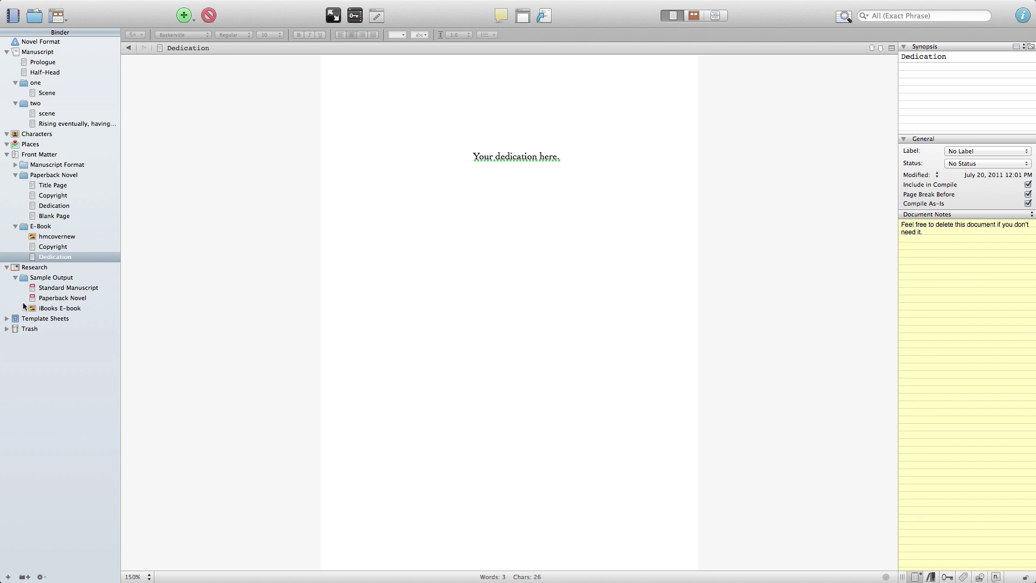
Open test1.epub in Adobe Digital Editions and page from the cover through contents, copyright and dedication to the prologue
{"action": "key", "text": "ctrl+Left"}
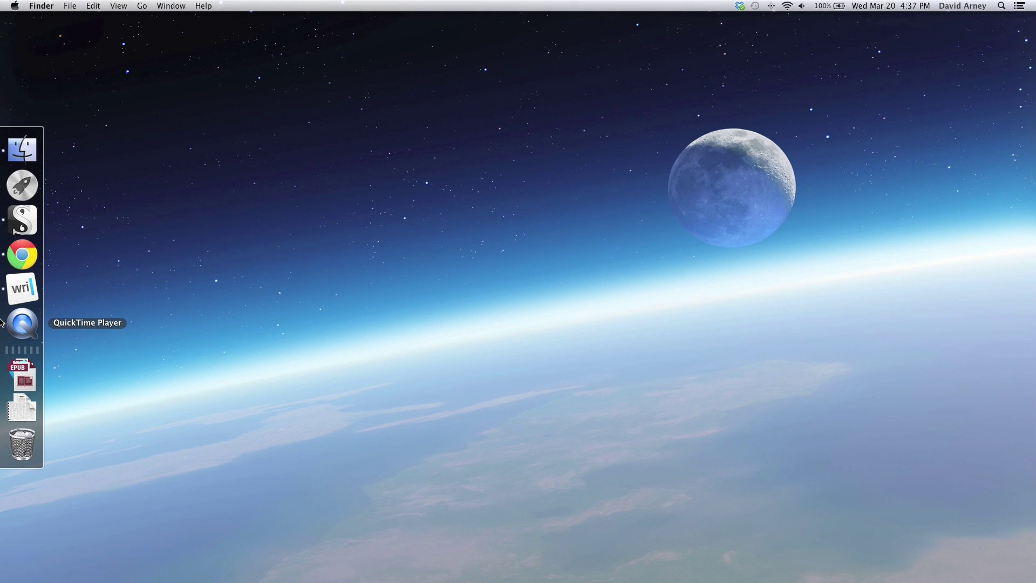
{"action": "left_click", "coordinate": [23, 376]}
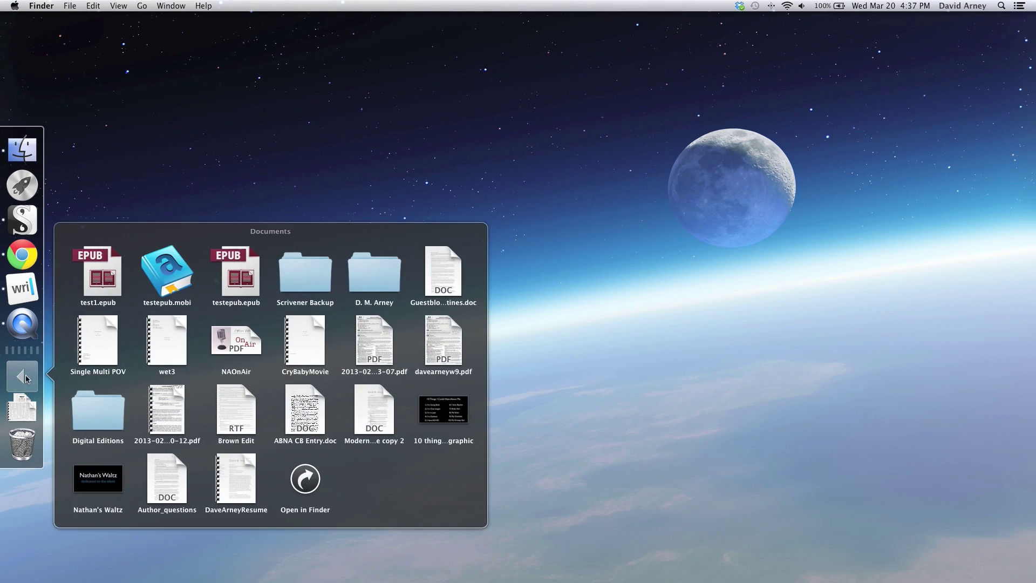
{"action": "left_click", "coordinate": [99, 276]}
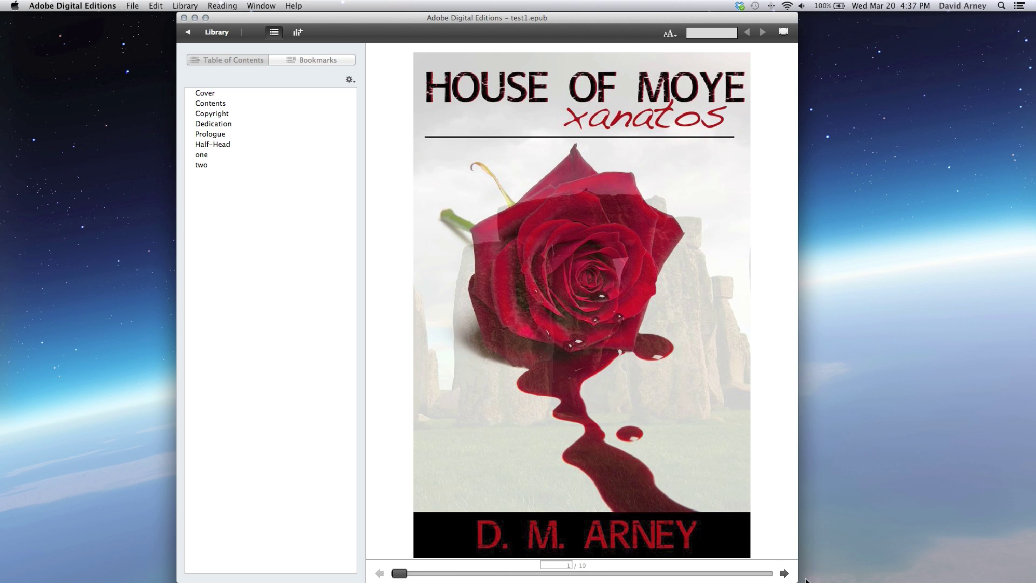
{"action": "left_click", "coordinate": [784, 573]}
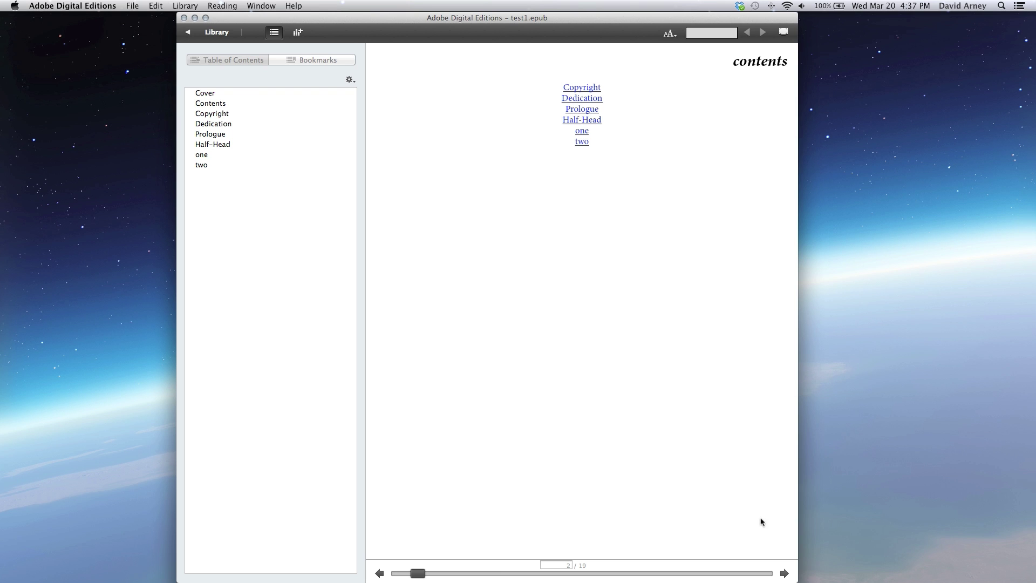
{"action": "left_click", "coordinate": [785, 573]}
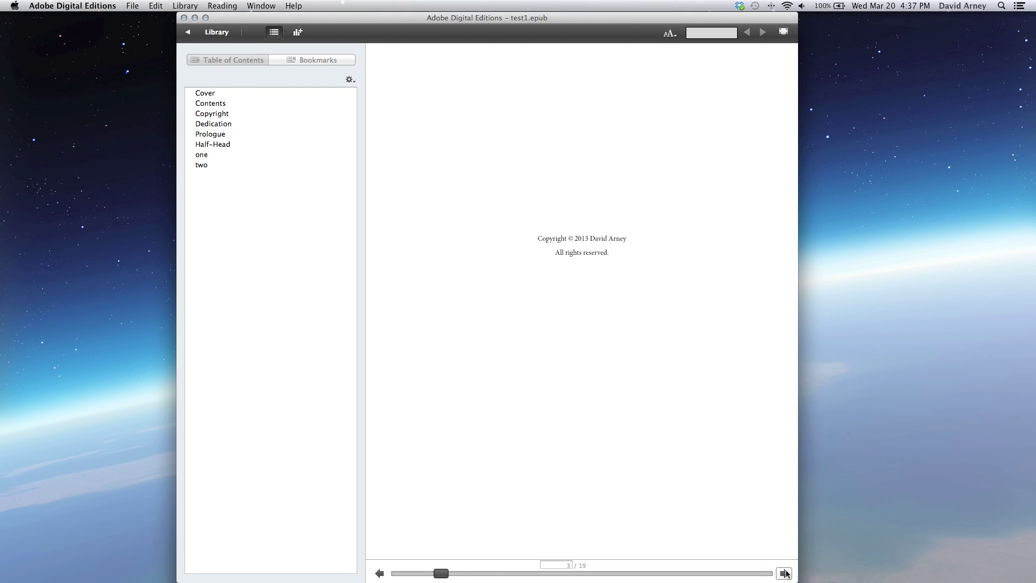
{"action": "left_click", "coordinate": [785, 573]}
{"action": "left_click", "coordinate": [785, 573]}
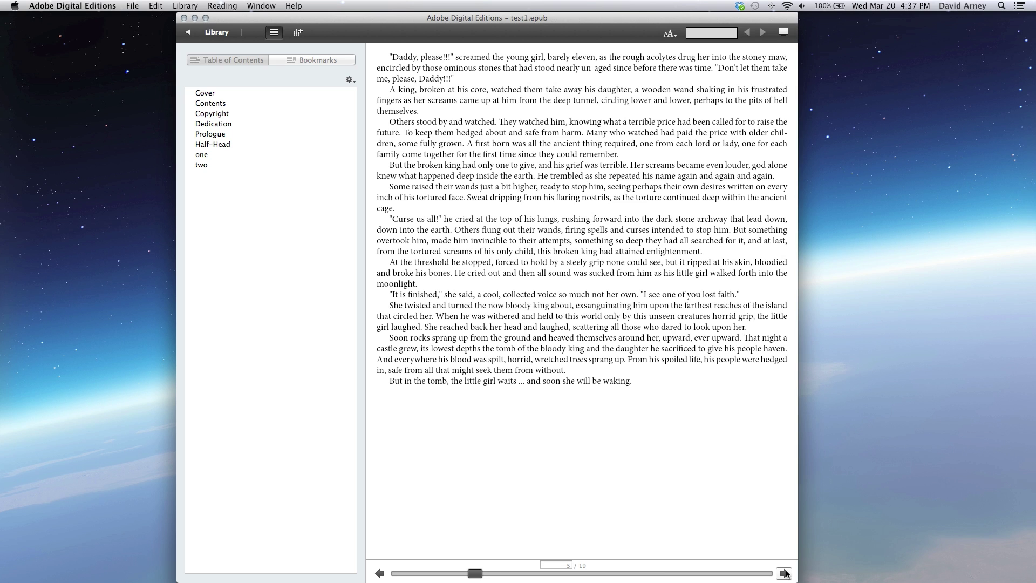
Page through the TEST NOVEL title page and chapter one into chapter two, testing a text selection
{"action": "left_click", "coordinate": [785, 574]}
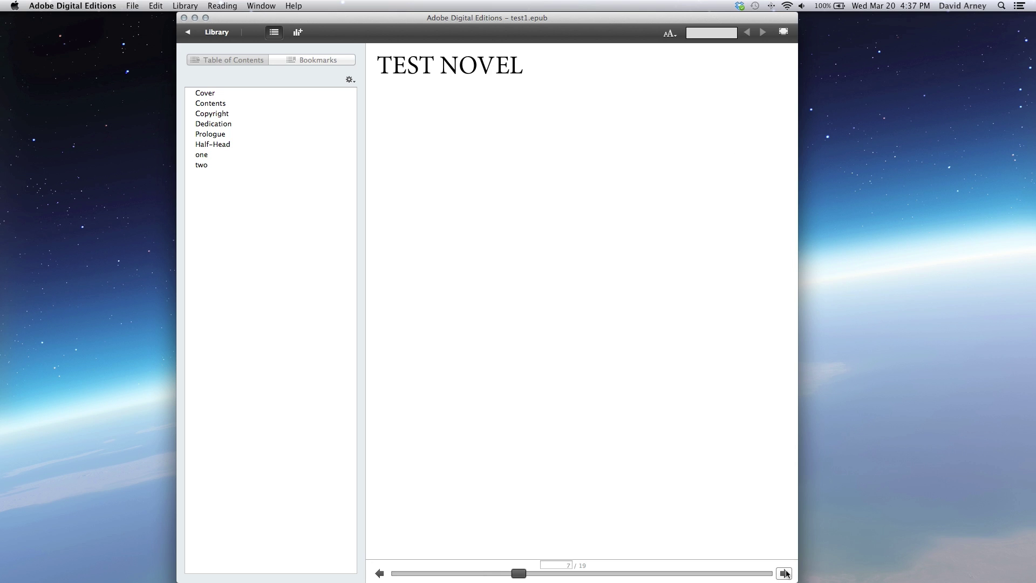
{"action": "left_click", "coordinate": [785, 573]}
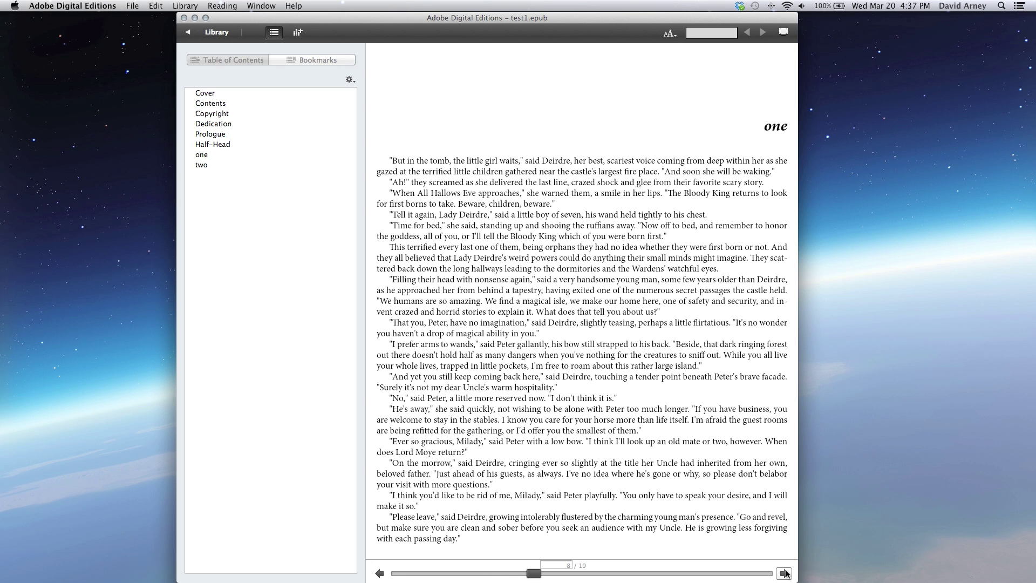
{"action": "left_click", "coordinate": [785, 573]}
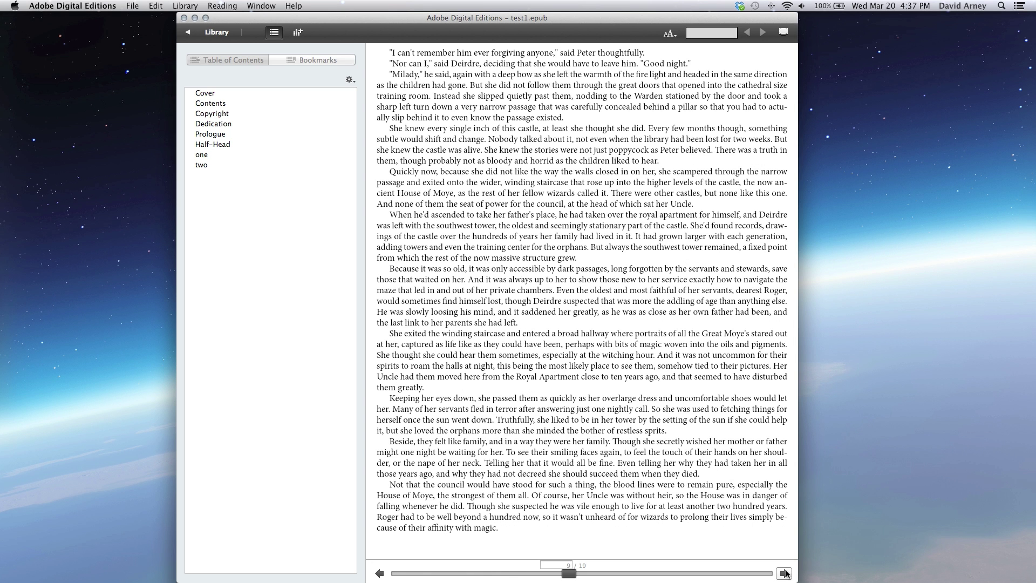
{"action": "left_click", "coordinate": [379, 573]}
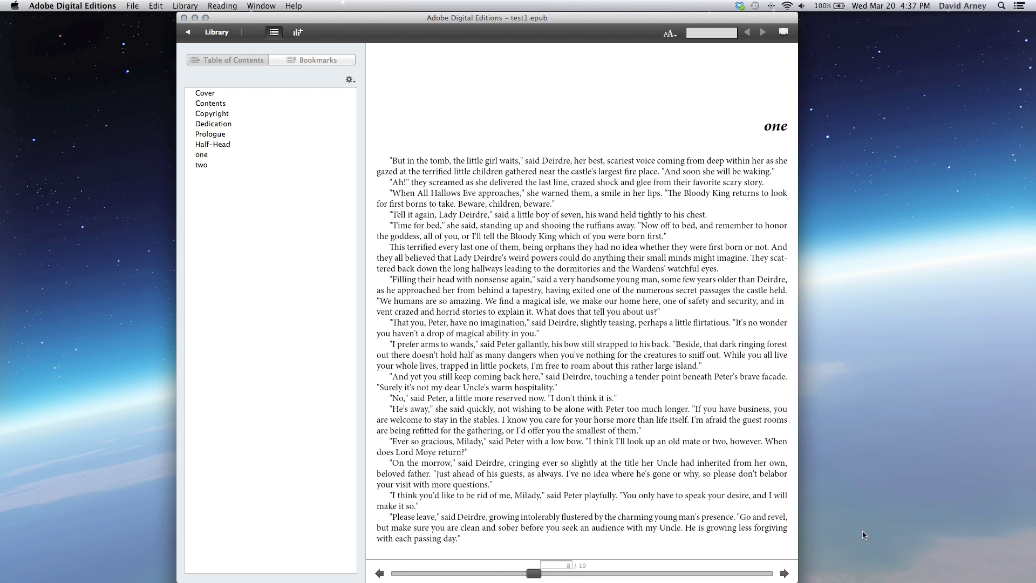
{"action": "left_click", "coordinate": [781, 575]}
{"action": "left_click", "coordinate": [780, 575]}
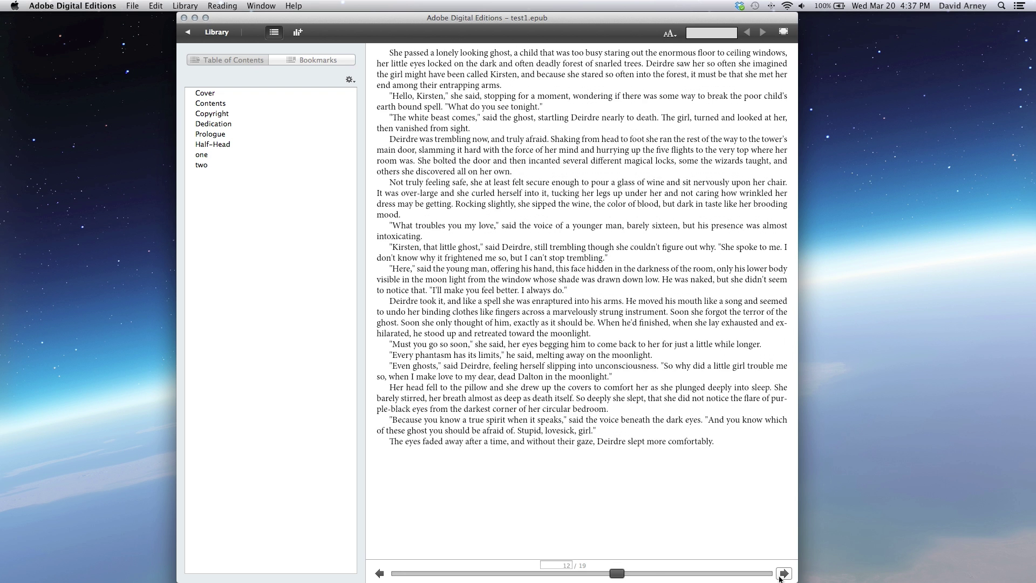
{"action": "left_click", "coordinate": [780, 576]}
{"action": "left_click", "coordinate": [781, 576]}
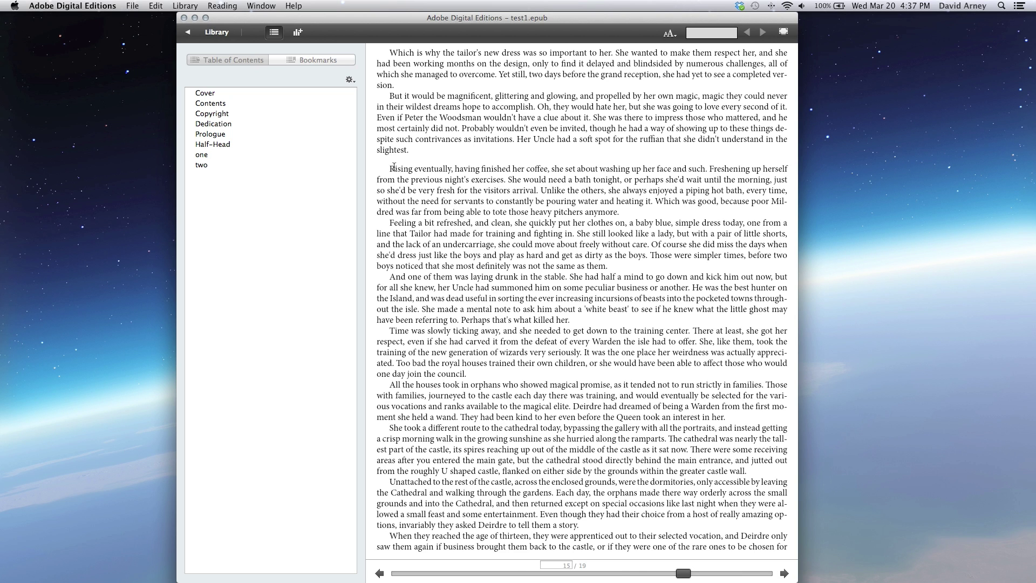
{"action": "left_click_drag", "start_coordinate": [395, 164], "coordinate": [385, 145]}
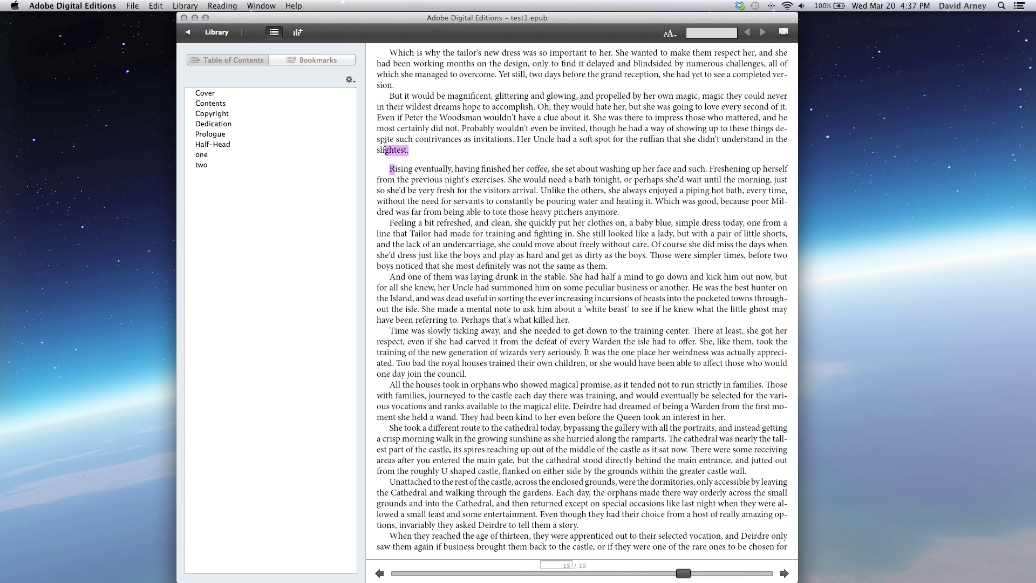
{"action": "left_click", "coordinate": [413, 203]}
Back in Scrivener, compile for Kindle eBook (.mobi) with KindleGen and export test1 to Documents
{"action": "key", "text": "super+Tab"}
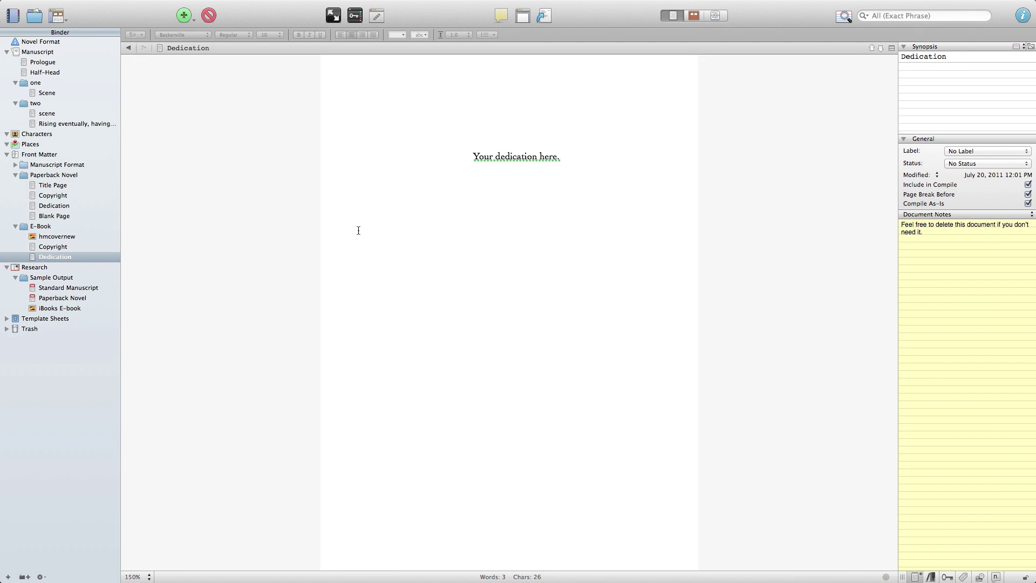
{"action": "key", "text": "super+alt+e"}
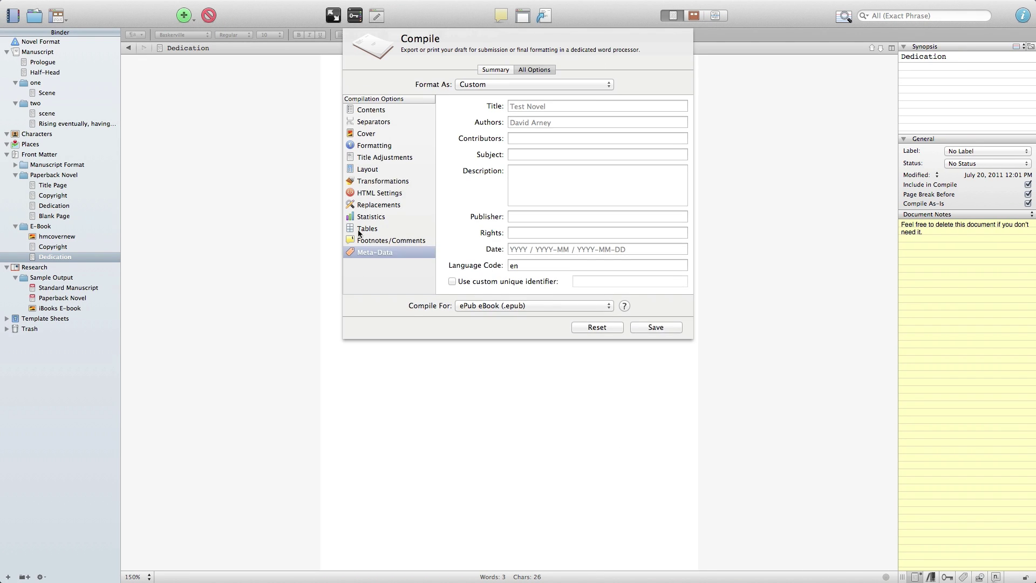
{"action": "left_click", "coordinate": [500, 305]}
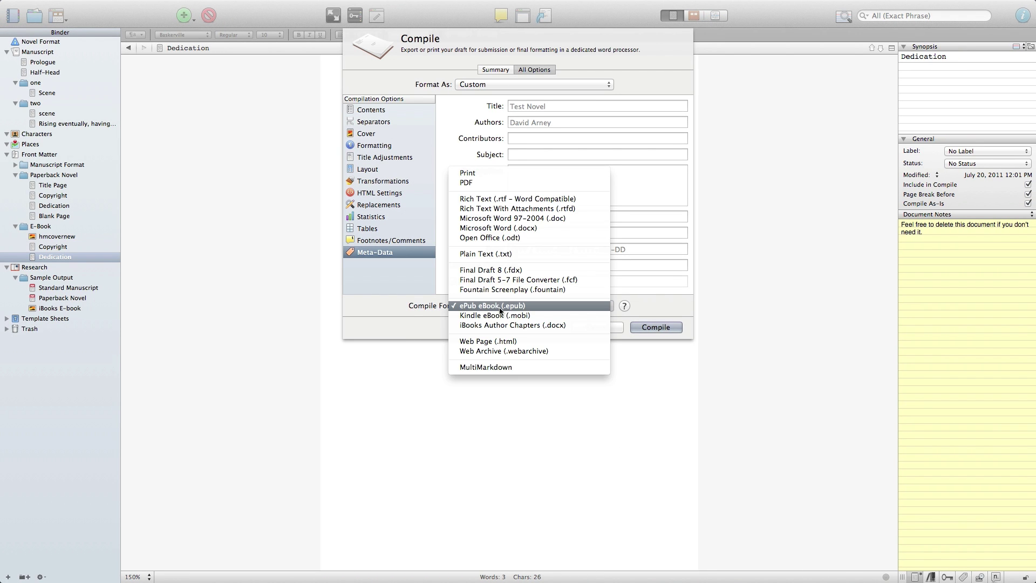
{"action": "left_click", "coordinate": [495, 316]}
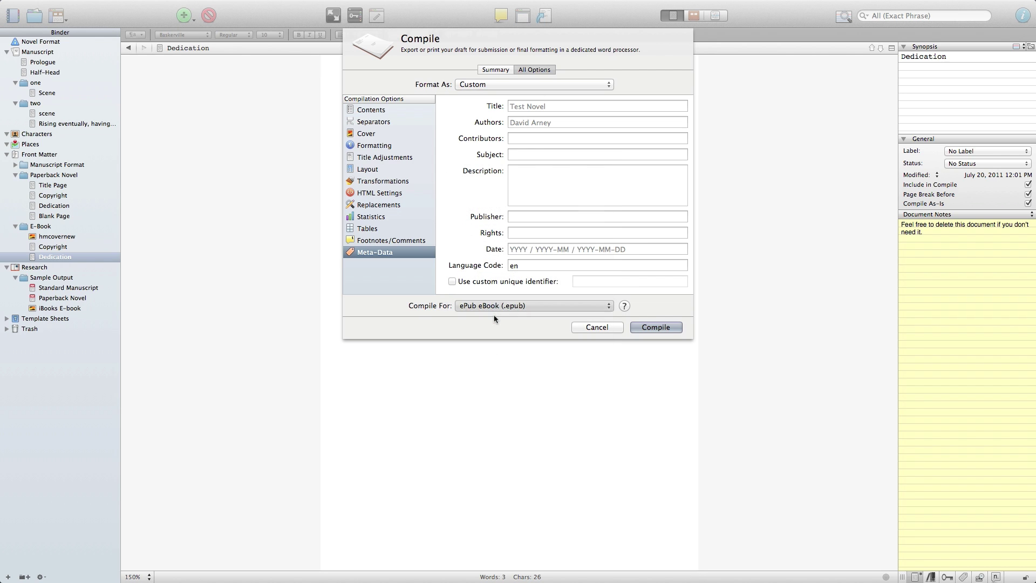
{"action": "left_click", "coordinate": [371, 265]}
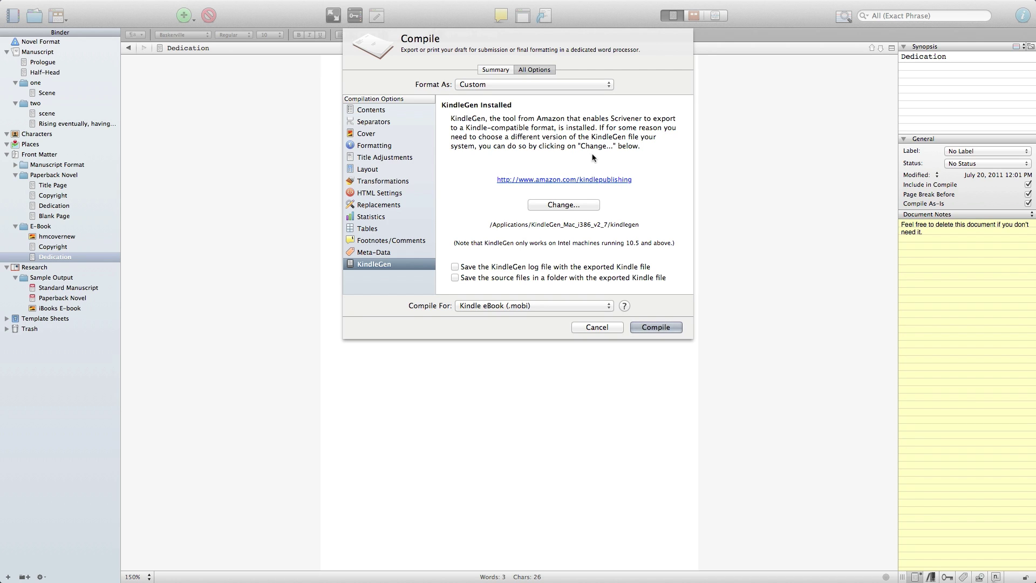
{"action": "left_click", "coordinate": [659, 327]}
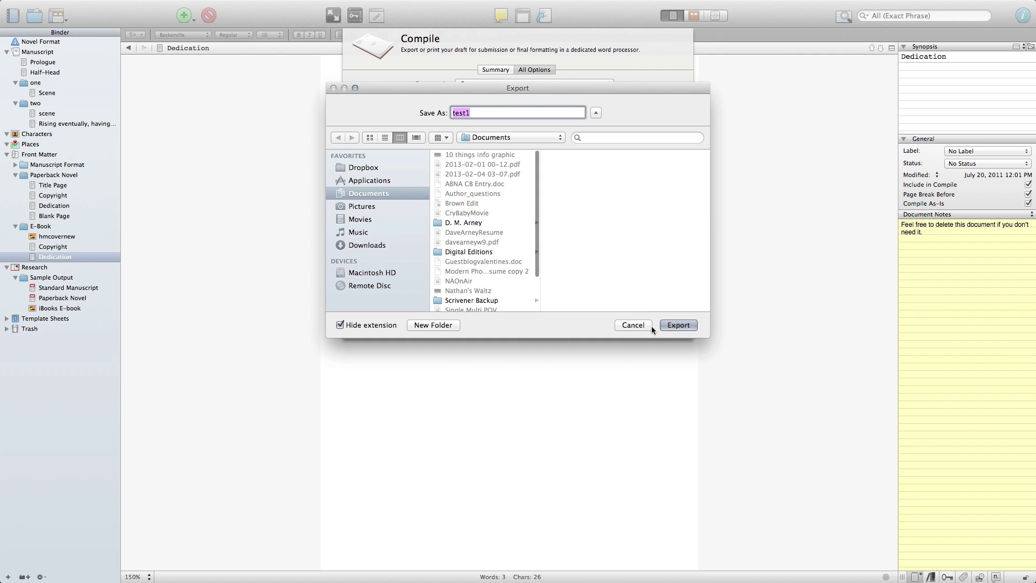
{"action": "left_click", "coordinate": [674, 325]}
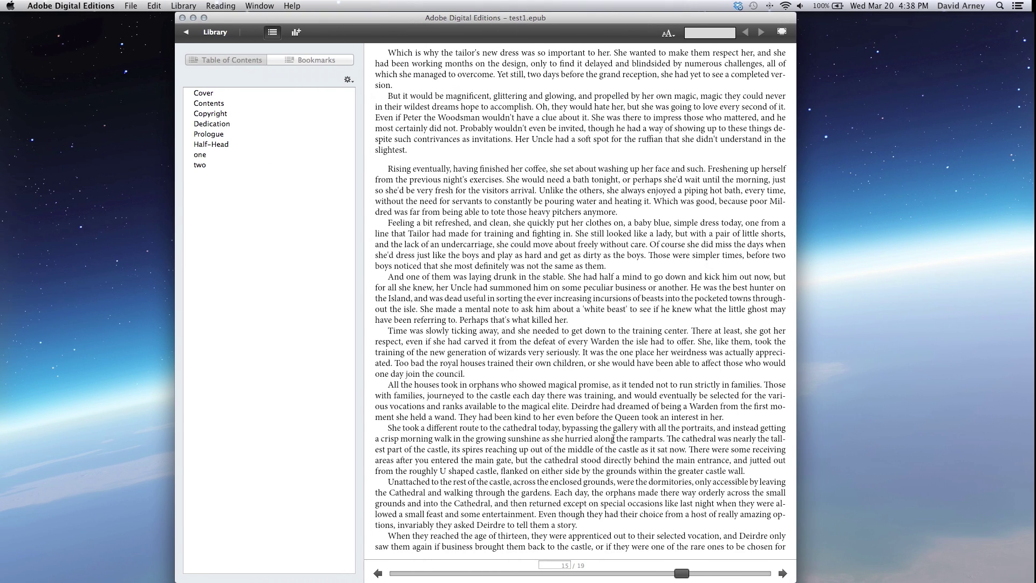
Open test1.mobi in Kindle for Mac and page through copyright and dedication to the prologue
{"action": "mouse_move", "coordinate": [3, 305]}
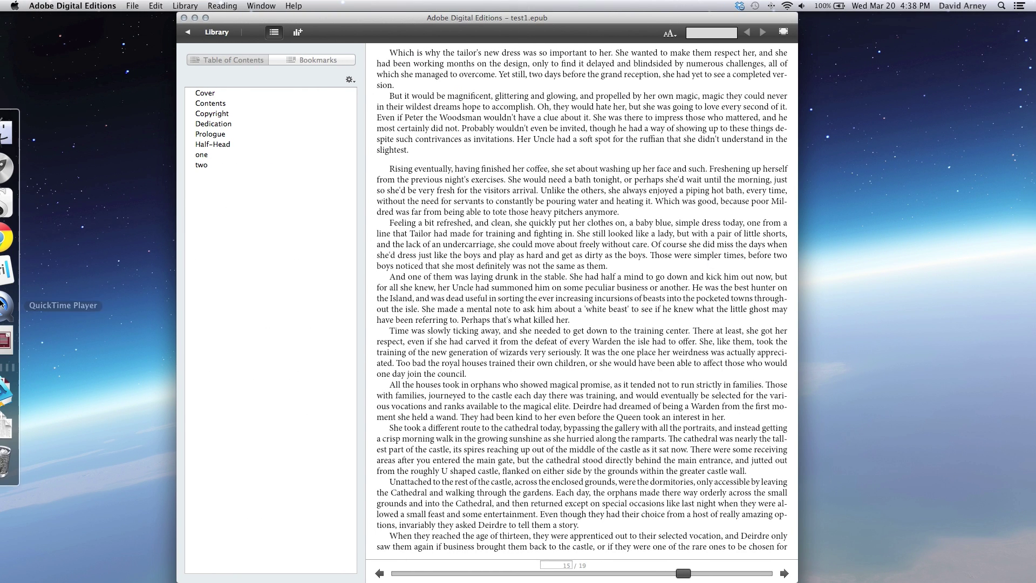
{"action": "left_click", "coordinate": [21, 388]}
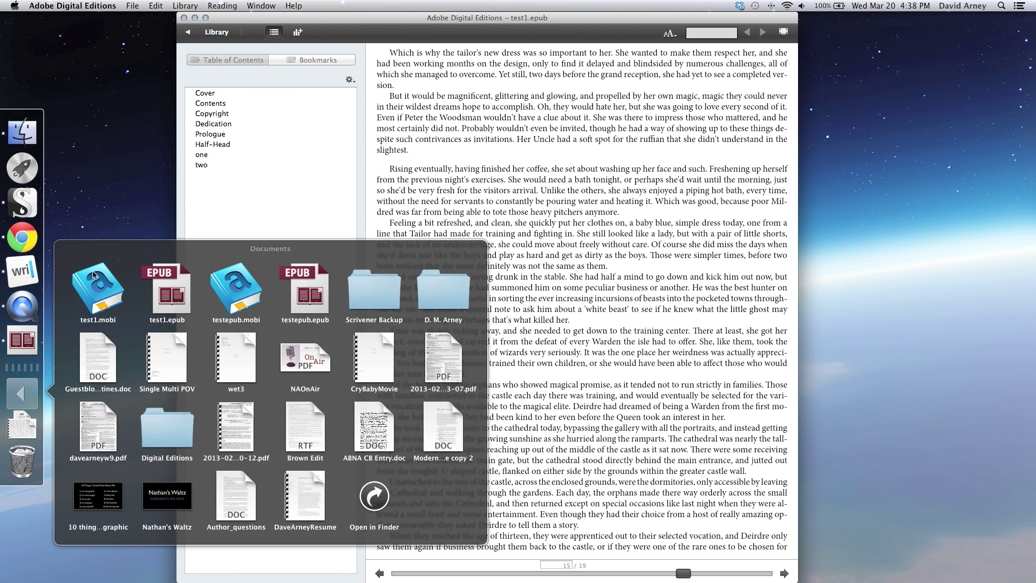
{"action": "left_click", "coordinate": [96, 286]}
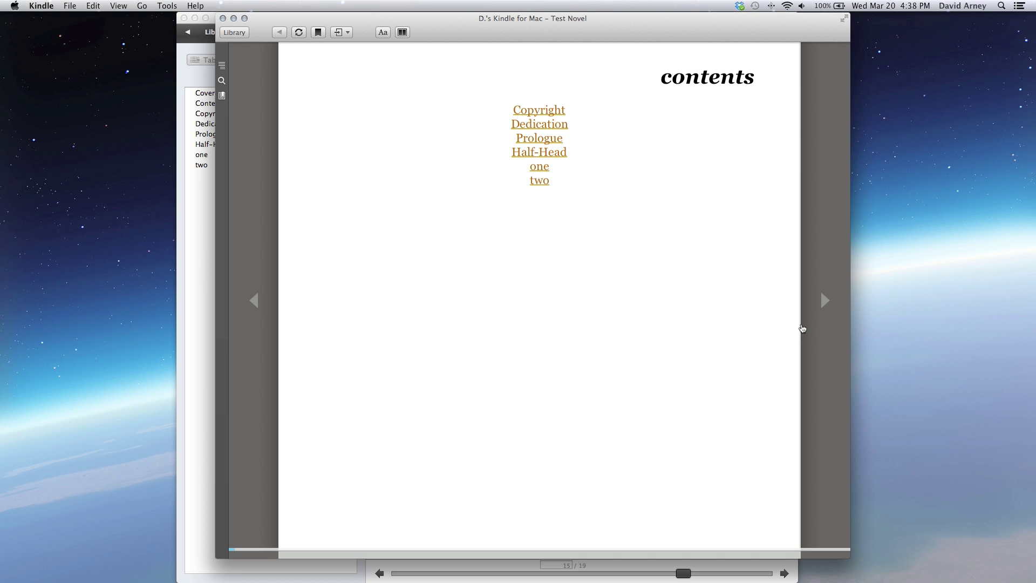
{"action": "left_click", "coordinate": [819, 305]}
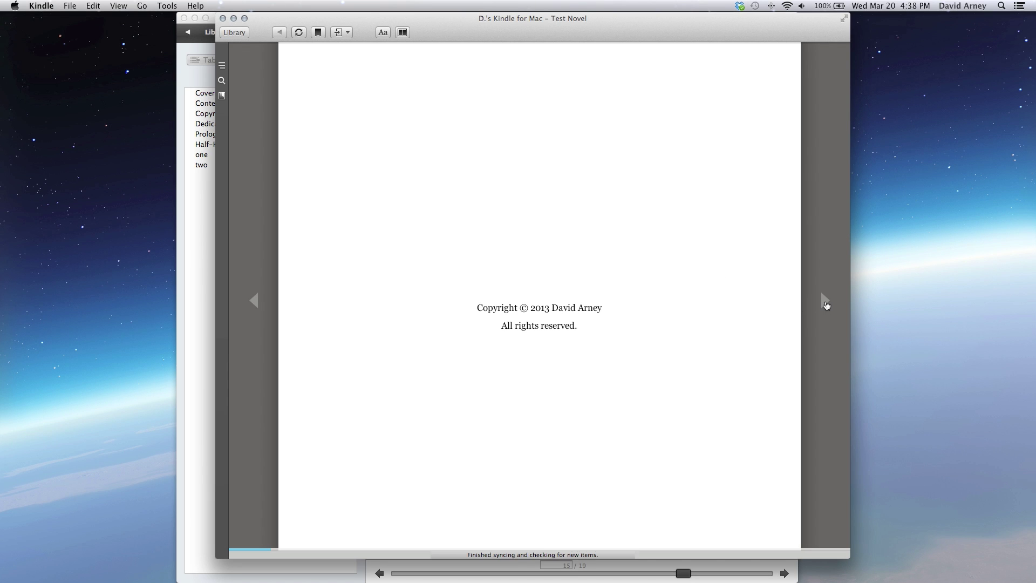
{"action": "left_click", "coordinate": [825, 306]}
{"action": "left_click", "coordinate": [825, 306]}
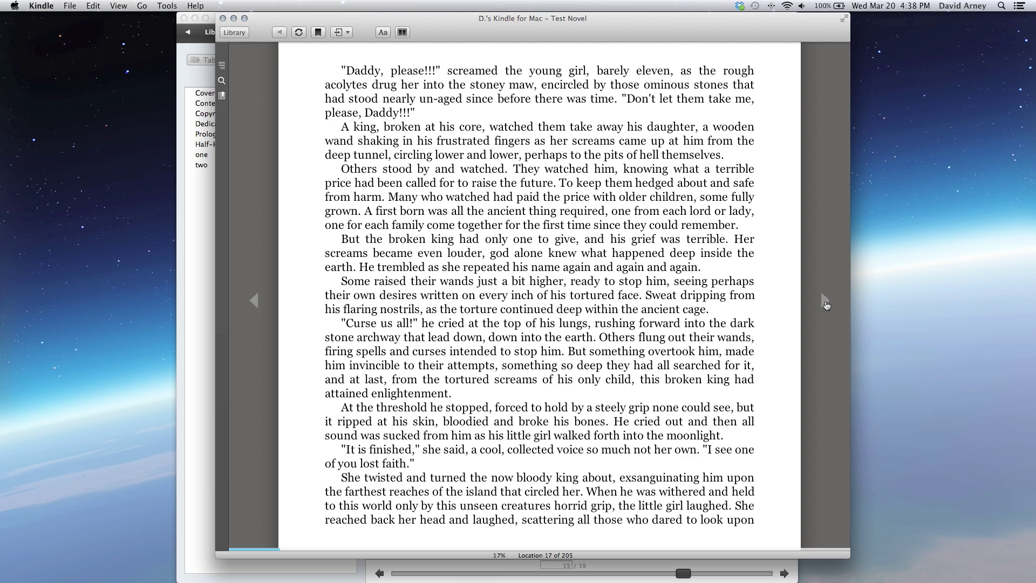
Page through the prologue, the TEST NOVEL title page and all of chapter one
{"action": "left_click", "coordinate": [826, 305]}
{"action": "left_click", "coordinate": [826, 305]}
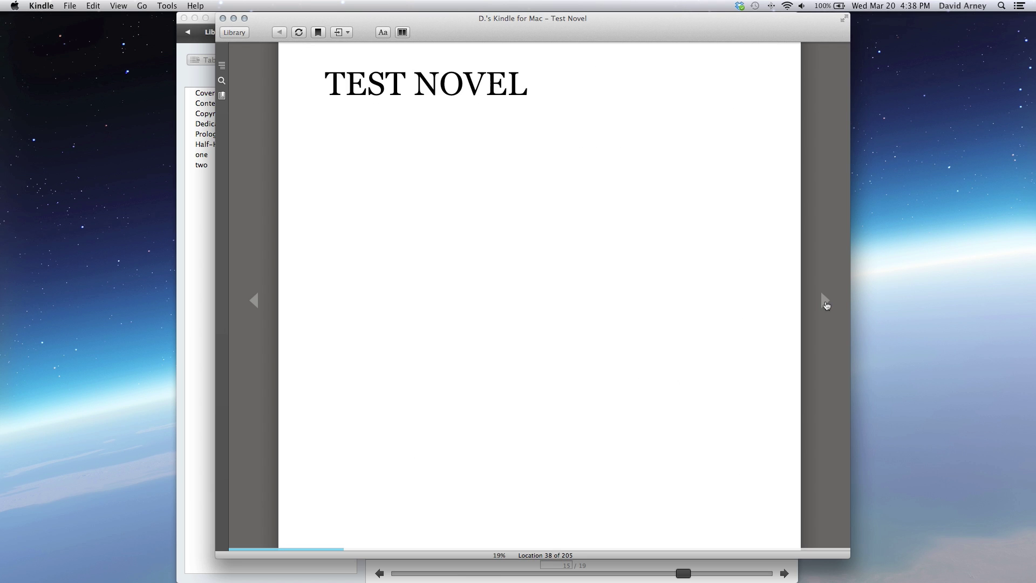
{"action": "left_click", "coordinate": [826, 305]}
{"action": "left_click", "coordinate": [826, 306]}
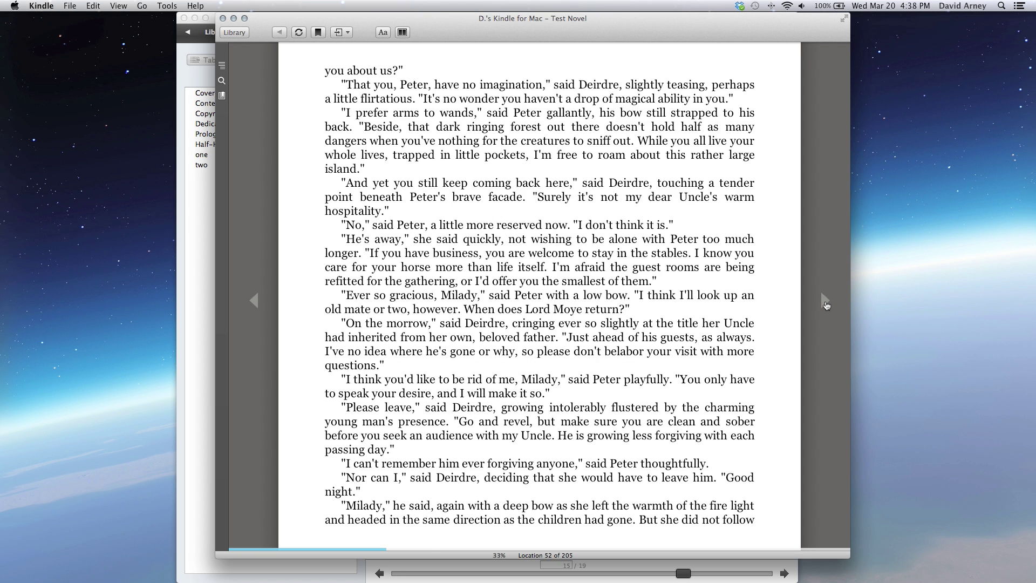
{"action": "left_click", "coordinate": [826, 305]}
{"action": "left_click", "coordinate": [826, 305]}
{"action": "left_click", "coordinate": [826, 305]}
{"action": "left_click", "coordinate": [826, 305]}
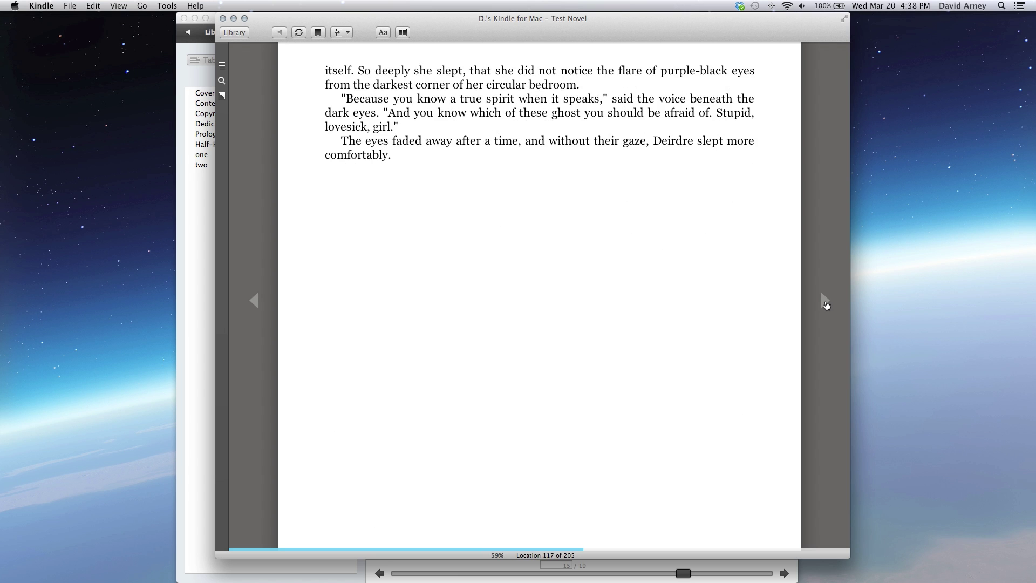
Page into chapter two and place the Kindle and ePub reader windows side by side
{"action": "left_click", "coordinate": [826, 306]}
{"action": "left_click", "coordinate": [826, 305]}
{"action": "left_click", "coordinate": [826, 305]}
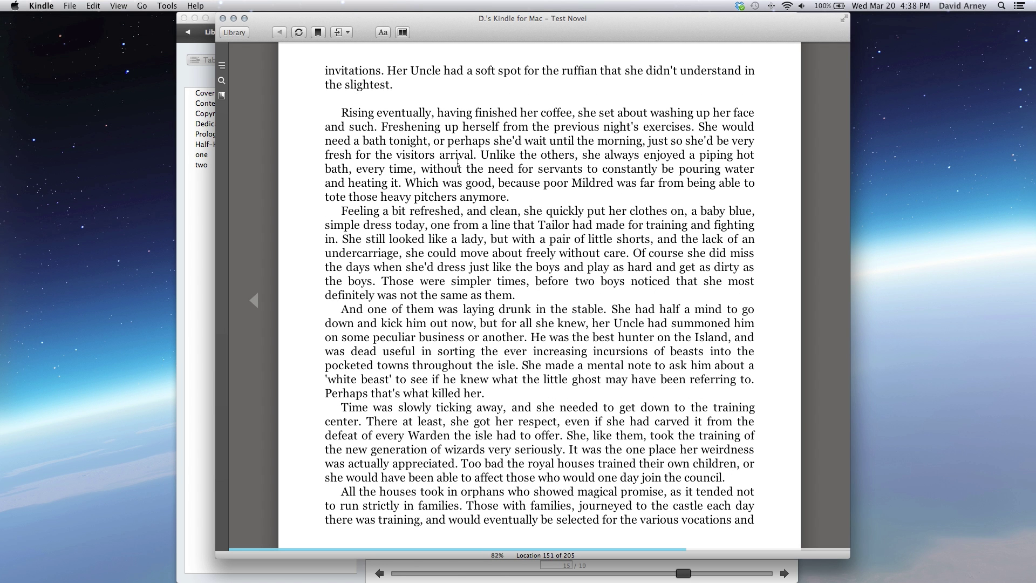
{"action": "left_click_drag", "start_coordinate": [586, 27], "coordinate": [774, 27]}
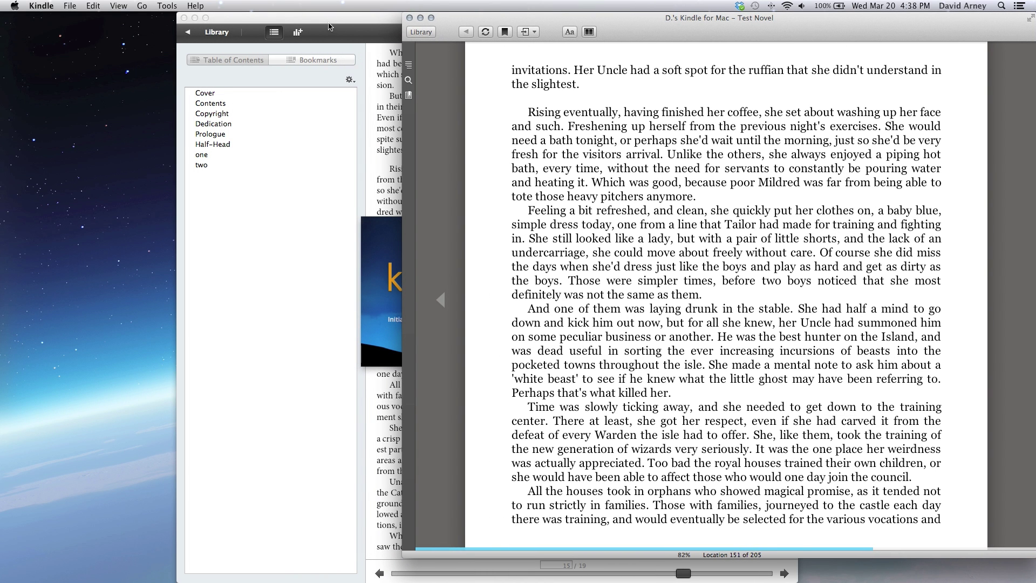
{"action": "left_click_drag", "start_coordinate": [329, 22], "coordinate": [22, 4]}
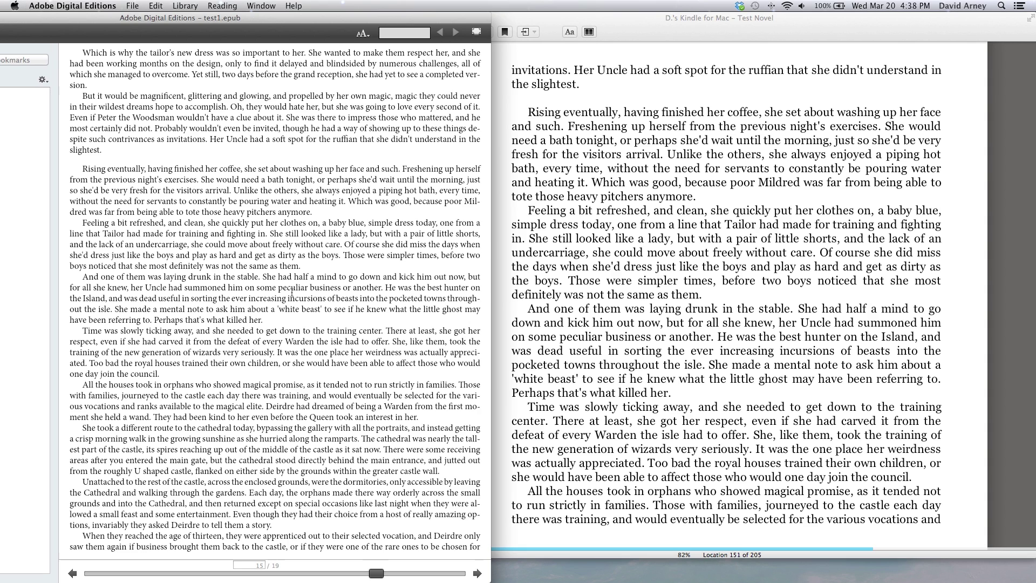